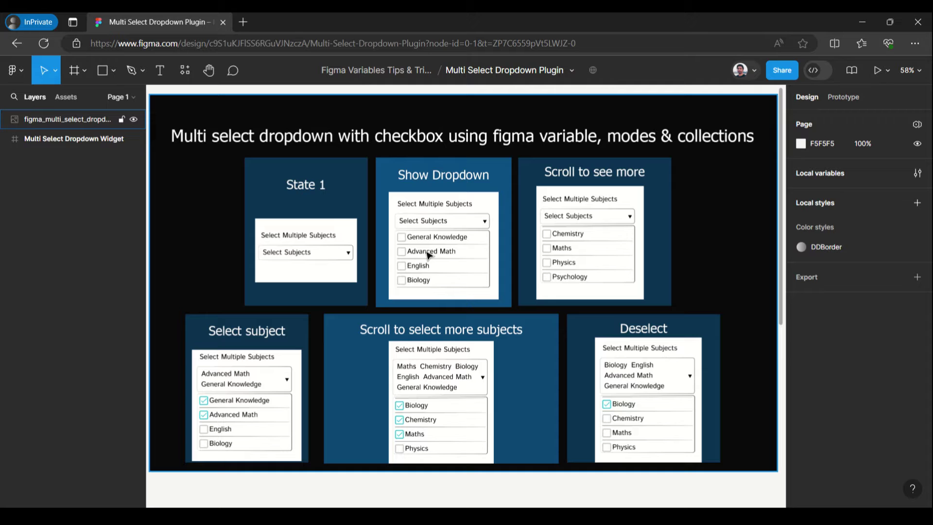
Present the Multi Select Dropdown Widget frame as a running prototype in a new tab.
left_click(56, 140)
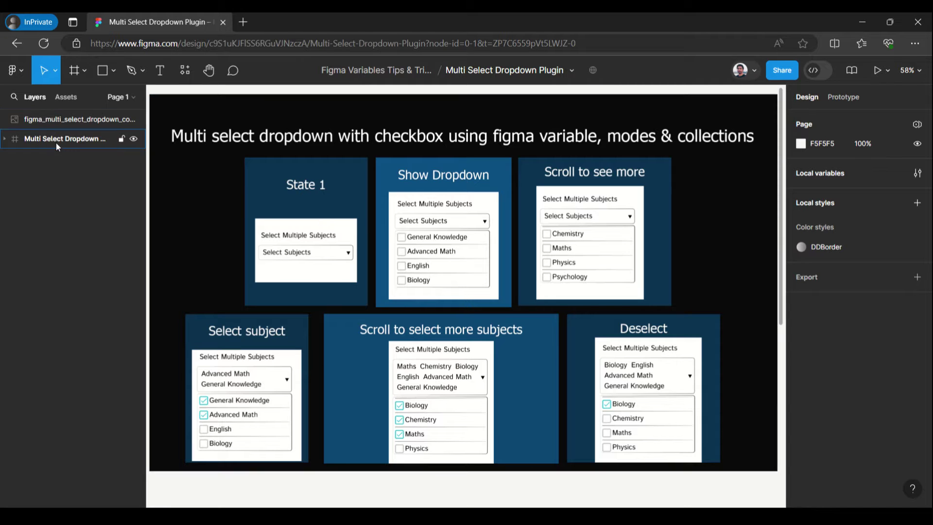
scroll(466, 348, "down", 6)
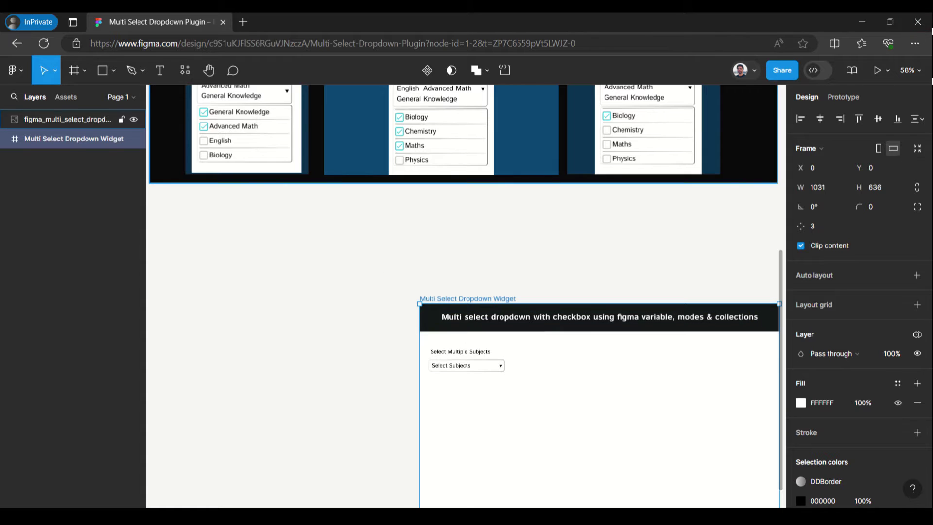
left_click(887, 70)
left_click(875, 99)
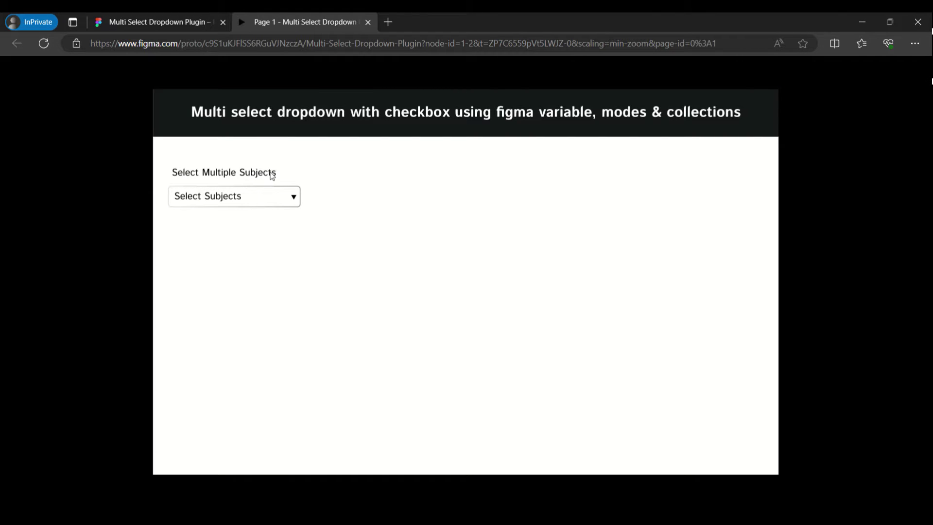
Test expanding and collapsing the Select Subjects dropdown in the prototype and scroll through its subject list.
left_click(293, 198)
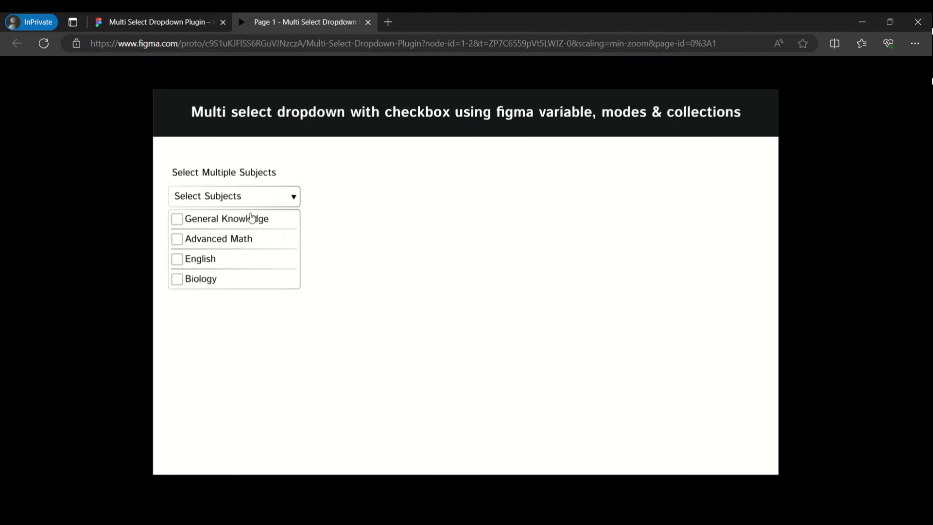
left_click(293, 196)
left_click(293, 196)
scroll(232, 257, "down", 3)
mouse_move(231, 278)
left_mouse_down()
mouse_move(229, 214)
mouse_move(229, 300)
mouse_move(230, 209)
mouse_move(225, 277)
left_mouse_up()
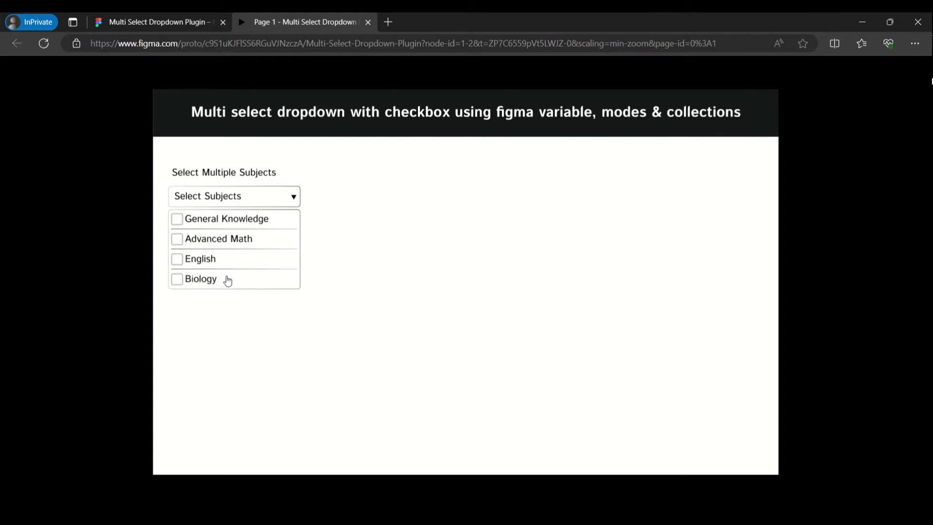
Check Advanced Math, English, Biology, Chemistry, Maths, Physics, Psychology and General Knowledge in the prototype's subject list.
left_click(221, 242)
left_click(201, 261)
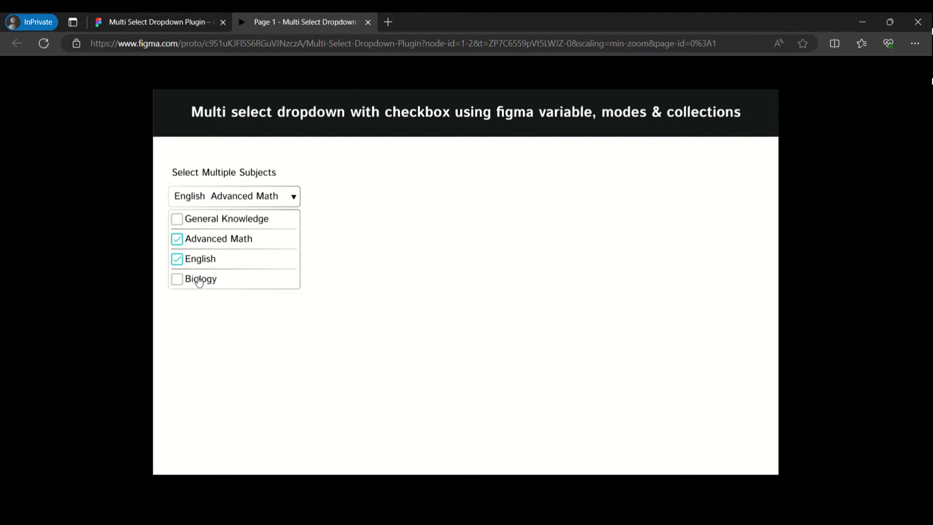
left_click(198, 282)
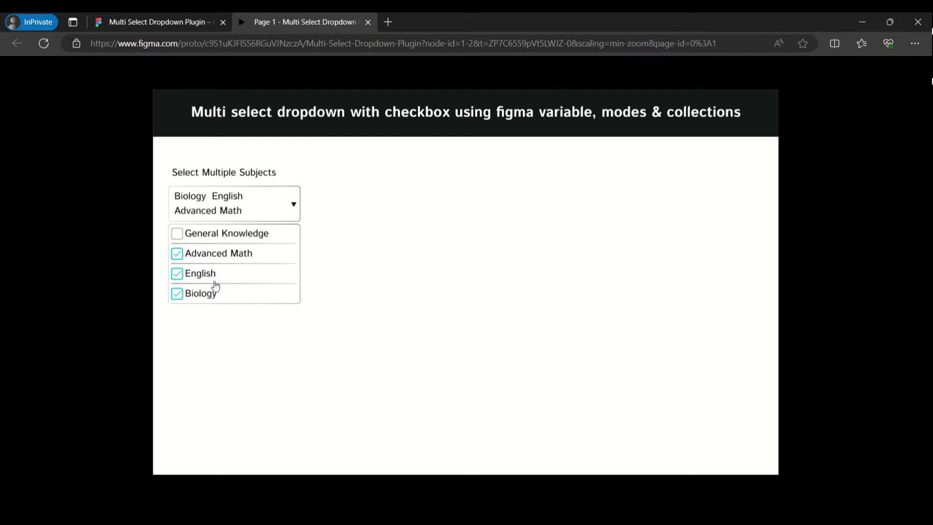
left_click_drag(217, 287, 216, 237)
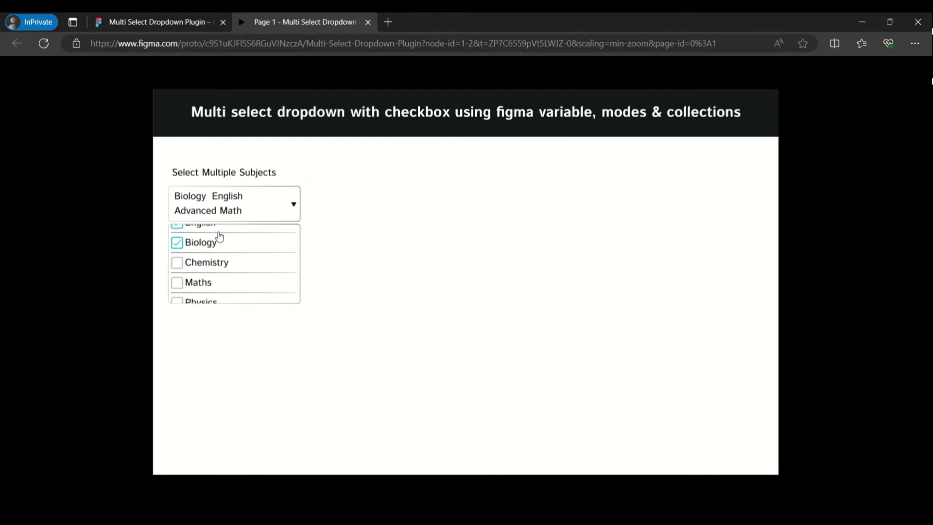
left_click(209, 263)
left_click(209, 286)
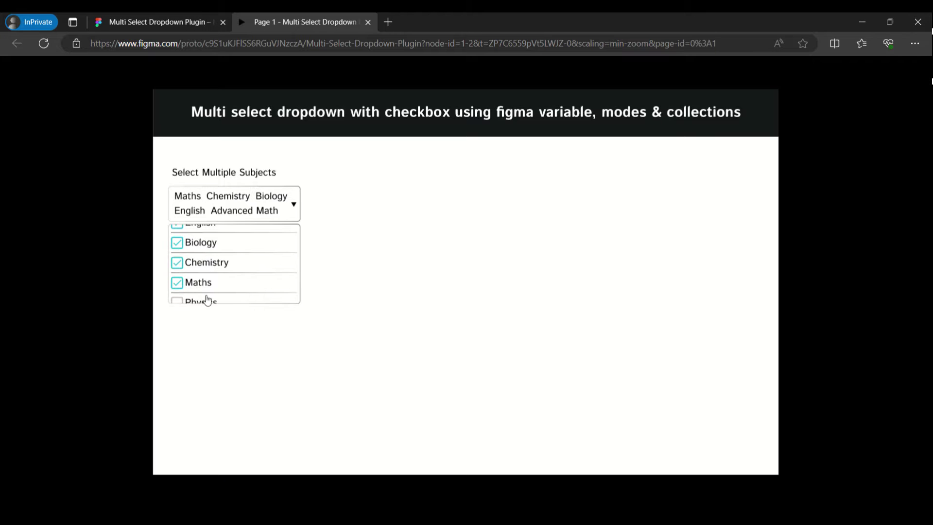
left_click(208, 301)
left_click_drag(223, 306, 231, 226)
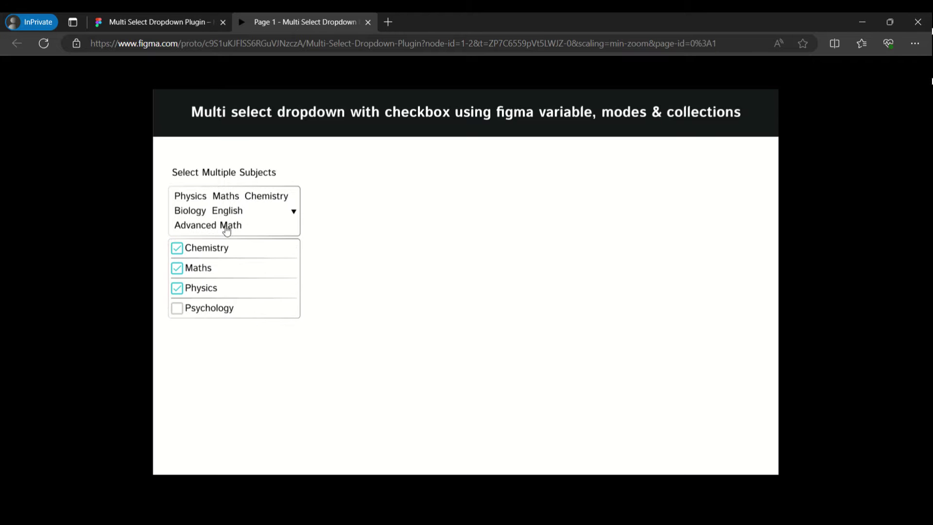
left_click(200, 313)
left_click_drag(229, 269, 231, 350)
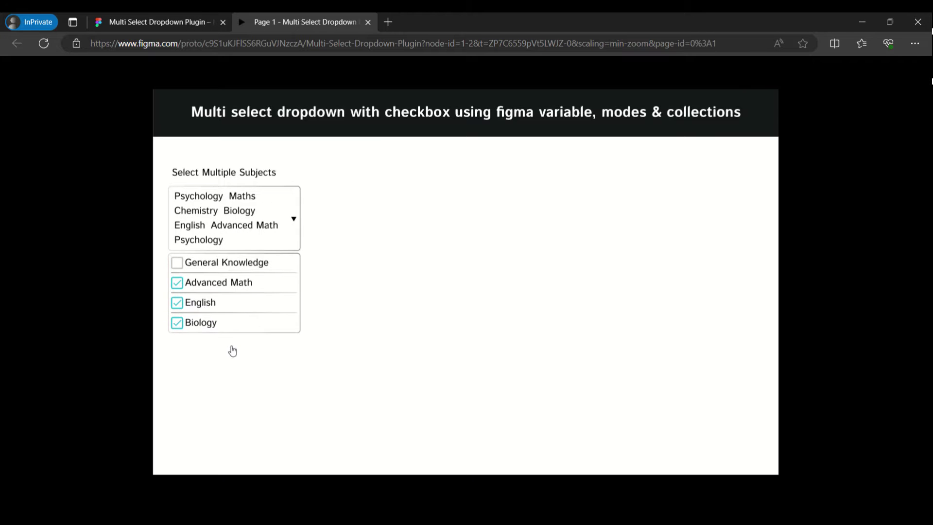
left_click(231, 265)
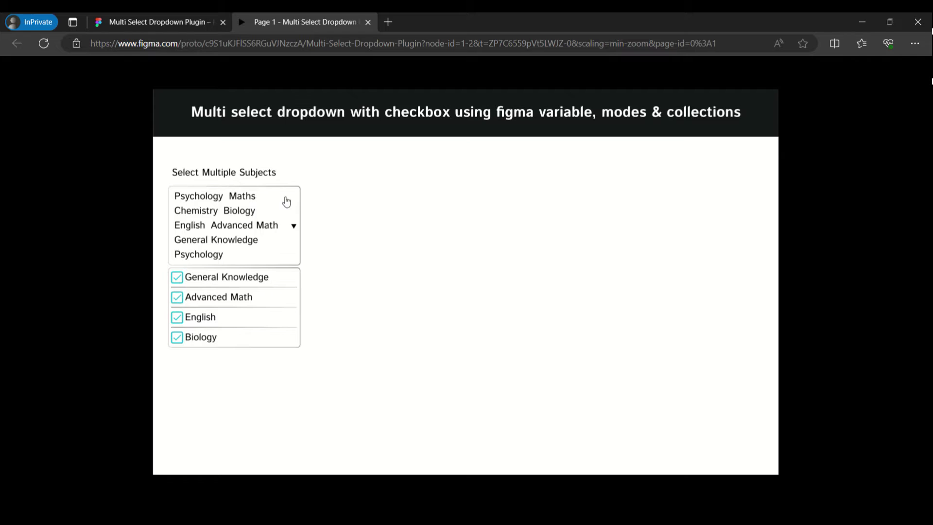
Uncheck all the selected subjects in the prototype's dropdown and check only Maths.
left_click(217, 296)
left_click(217, 280)
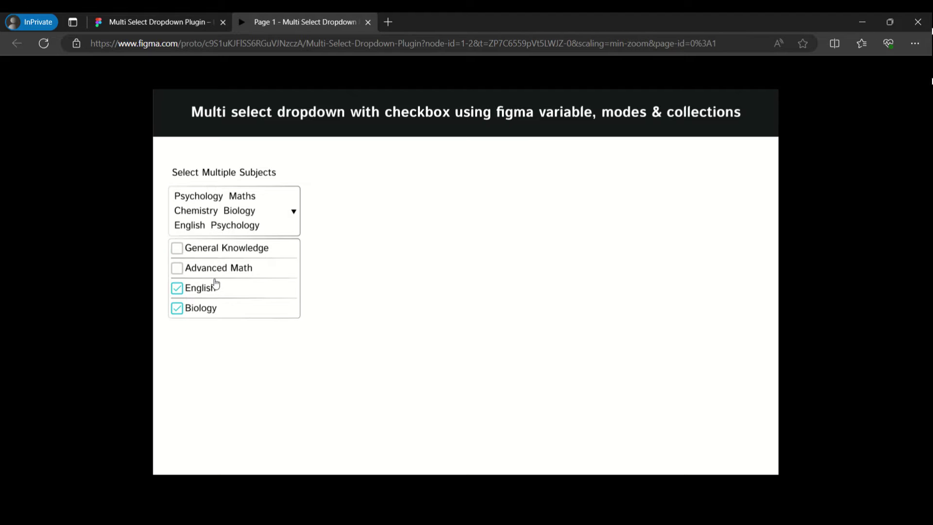
left_click(201, 291)
left_click(200, 307)
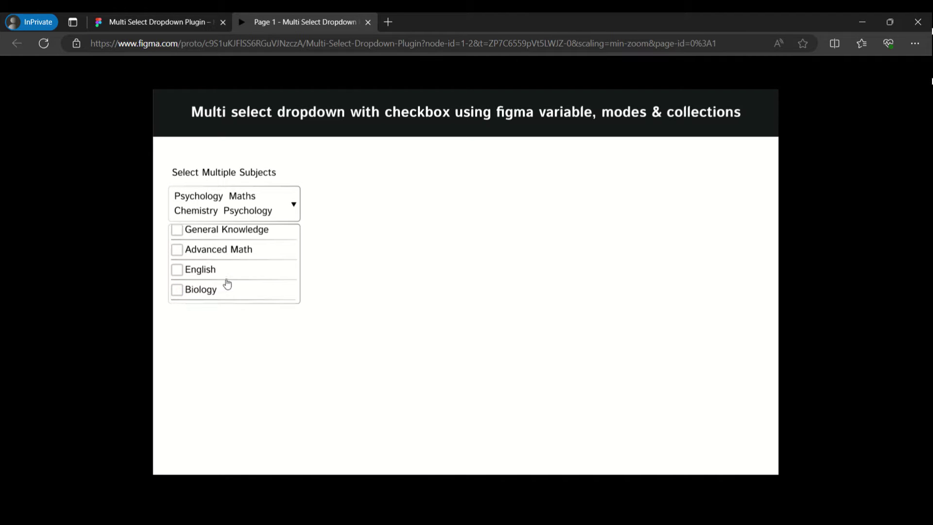
left_click(211, 259)
left_click(206, 279)
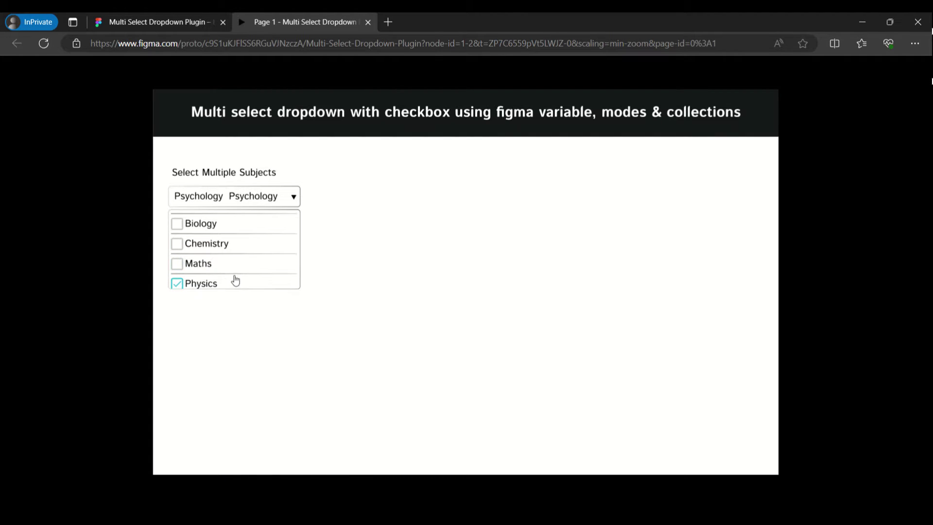
left_click(203, 260)
left_click(216, 280)
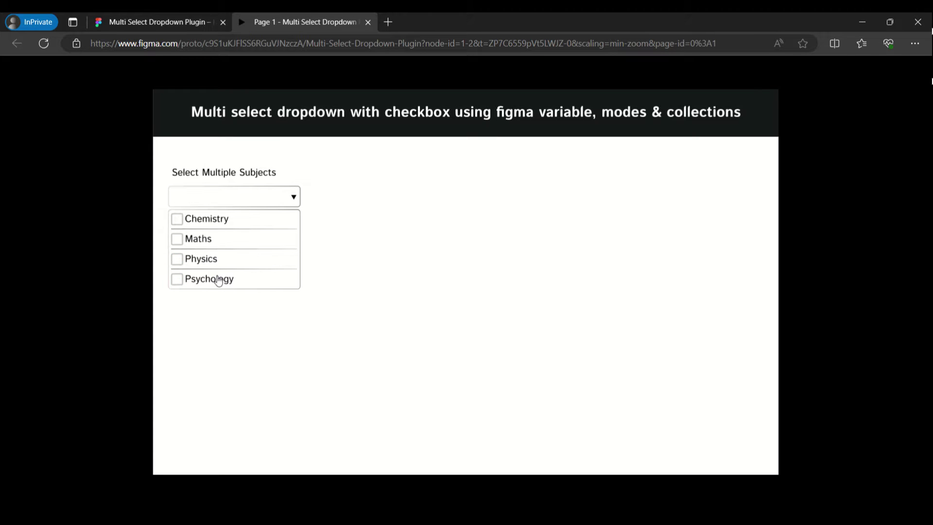
left_click(225, 237)
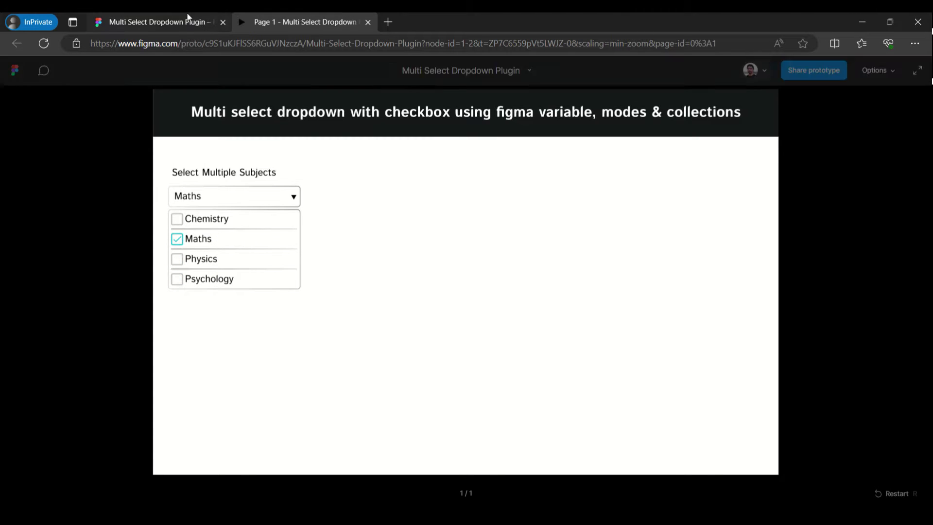
Return to the design file and examine the Multi Select Dropdown Widget frame up close with nothing selected.
left_click(163, 23)
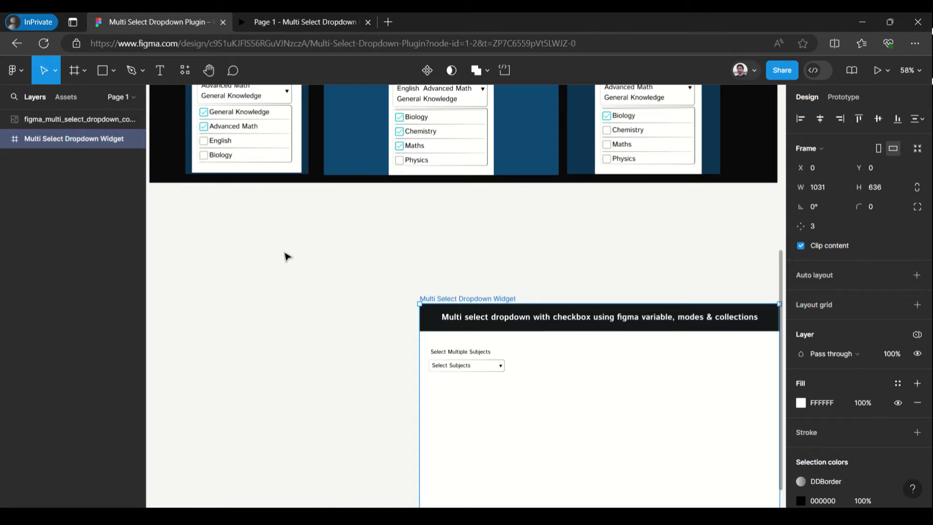
scroll(193, 242, "down", 1)
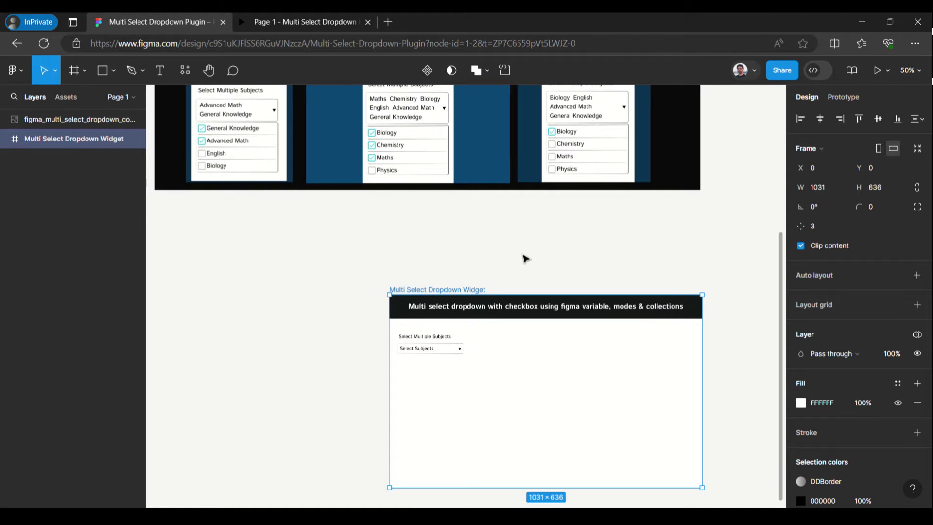
scroll(292, 210, "down", 2)
scroll(291, 210, "down", 1)
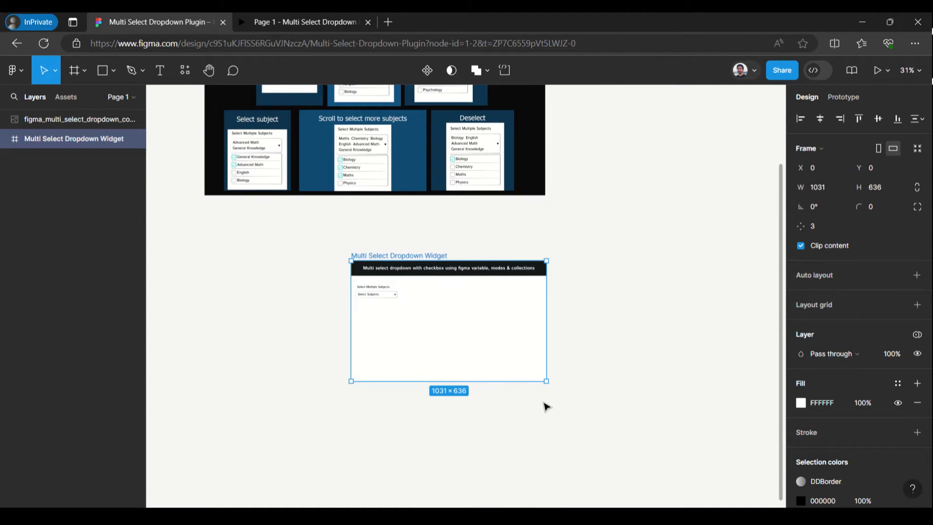
scroll(545, 405, "up", 5)
left_click(467, 421)
left_click_drag(435, 405, 461, 407)
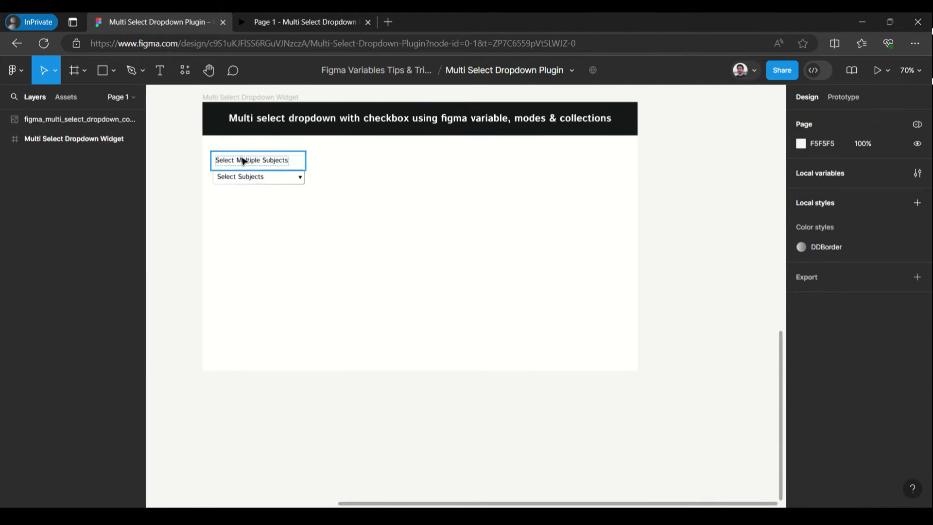
scroll(298, 102, "up", 3)
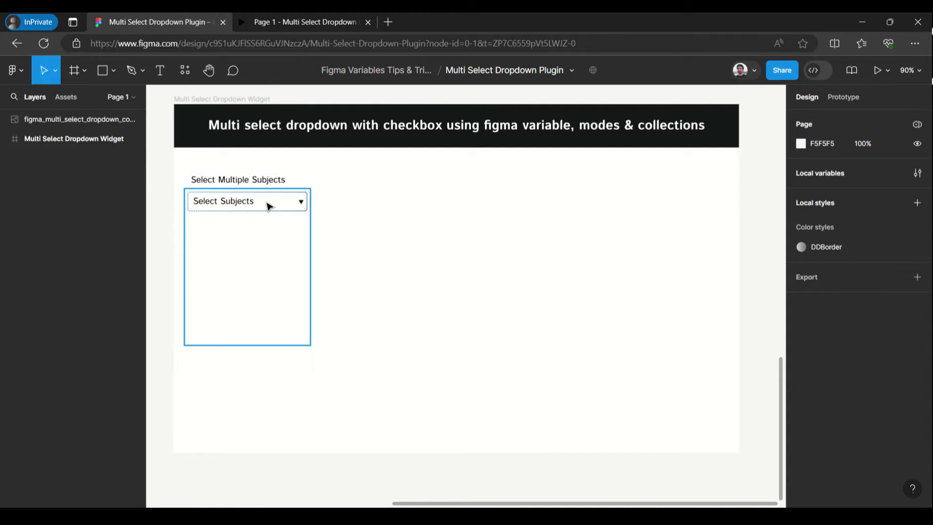
Open the local variables in a wider window and highlight the Select Title value in the DropDownList 1 mode.
left_click(831, 178)
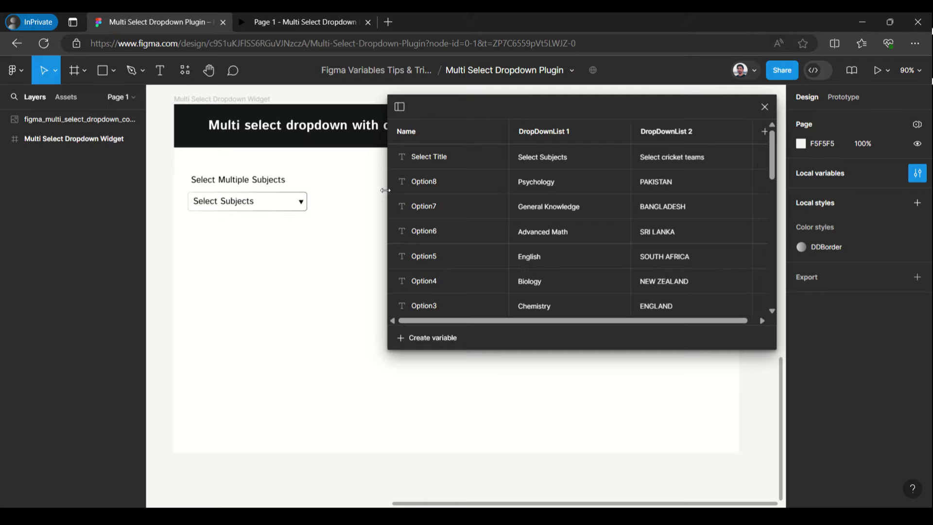
left_click_drag(385, 190, 343, 190)
double_click(519, 160)
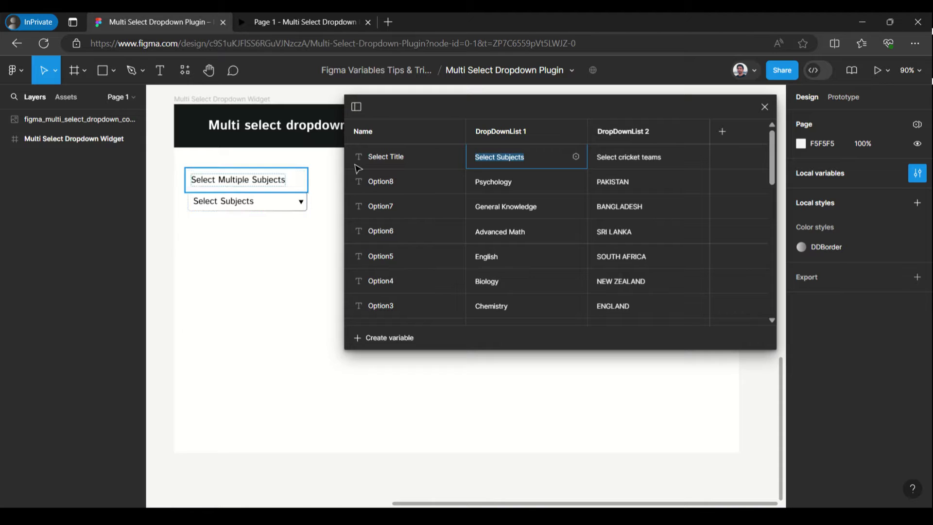
left_click_drag(527, 156, 469, 156)
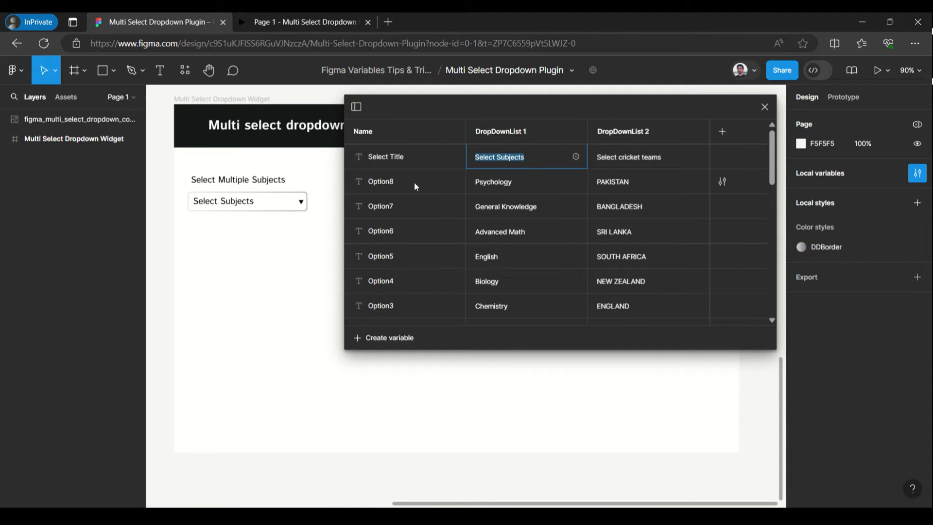
Expand the widget frame's nested layers and set the DropdownList variable to True in the DropDownList 1 mode.
left_click(5, 140)
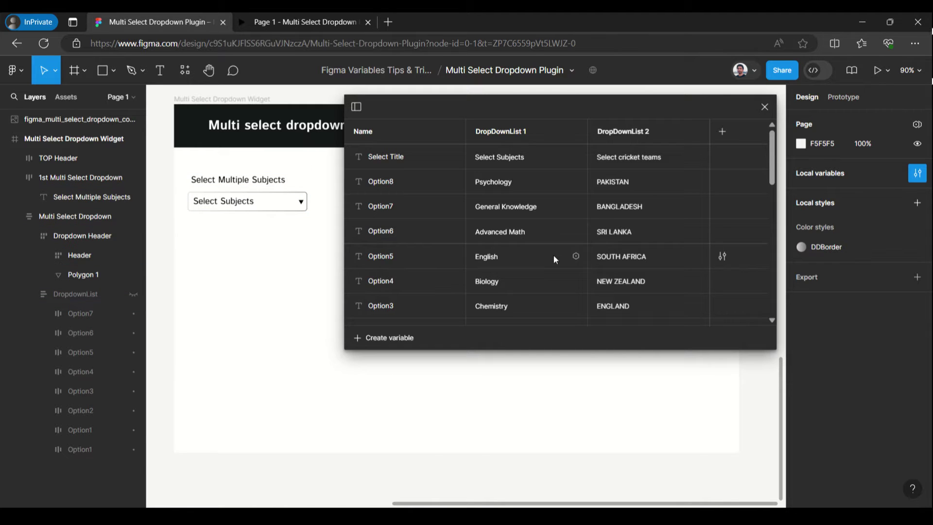
scroll(555, 259, "down", 3)
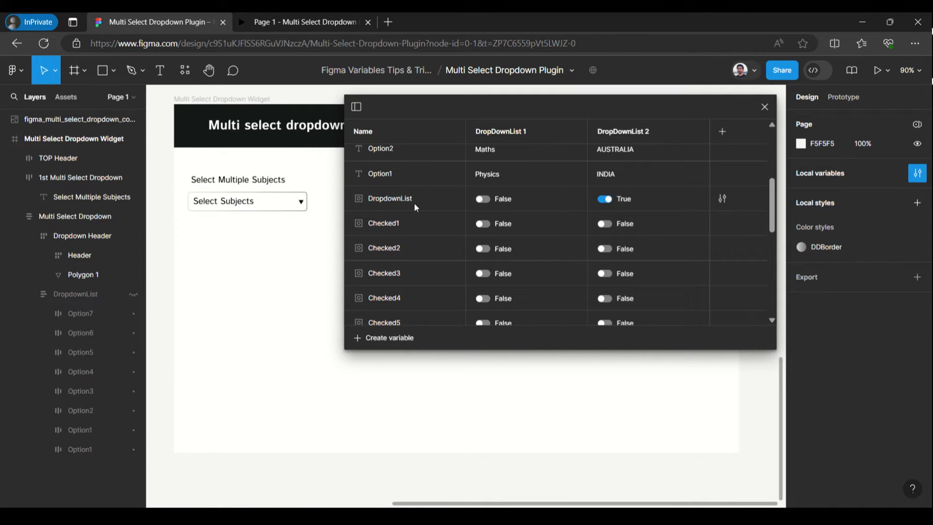
left_click(483, 199)
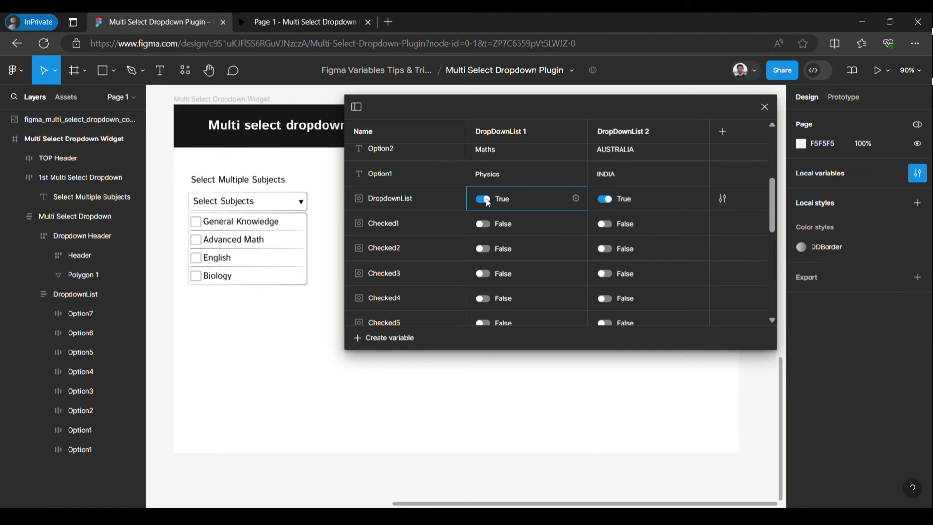
left_click(302, 247)
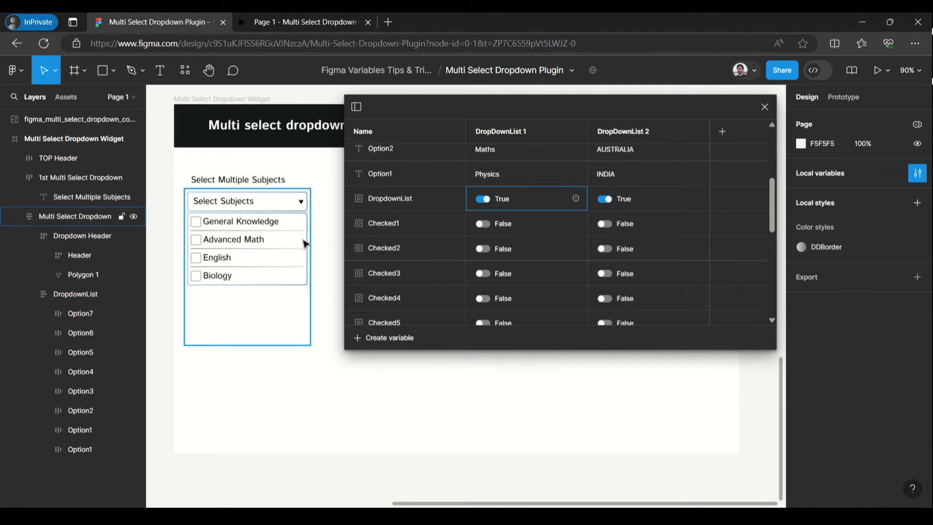
key("Escape")
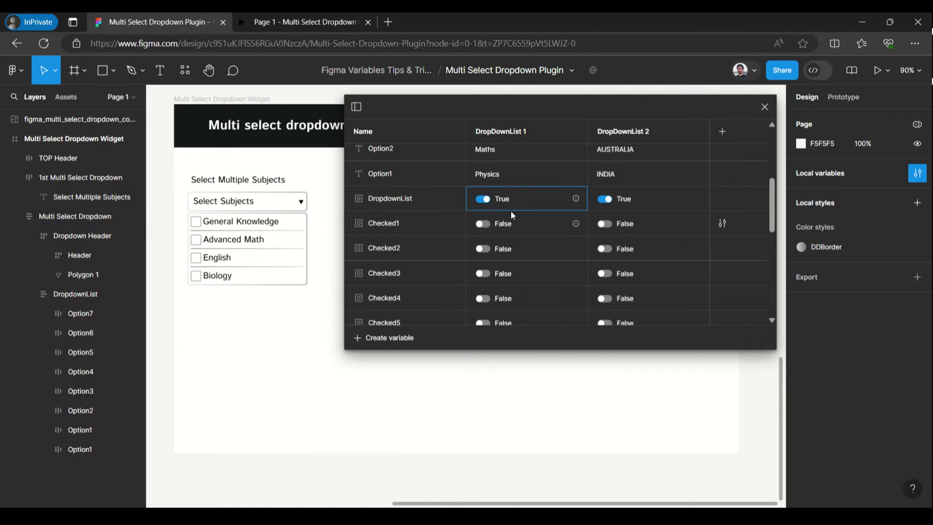
Test the option list's visibility by switching the DropdownList variable between False and True in the DropDownList 1 mode.
left_click(482, 200)
left_click(482, 200)
left_click(483, 200)
left_click(483, 199)
Turn off content clipping on the DropdownList frame that holds the subject options.
left_click(283, 220)
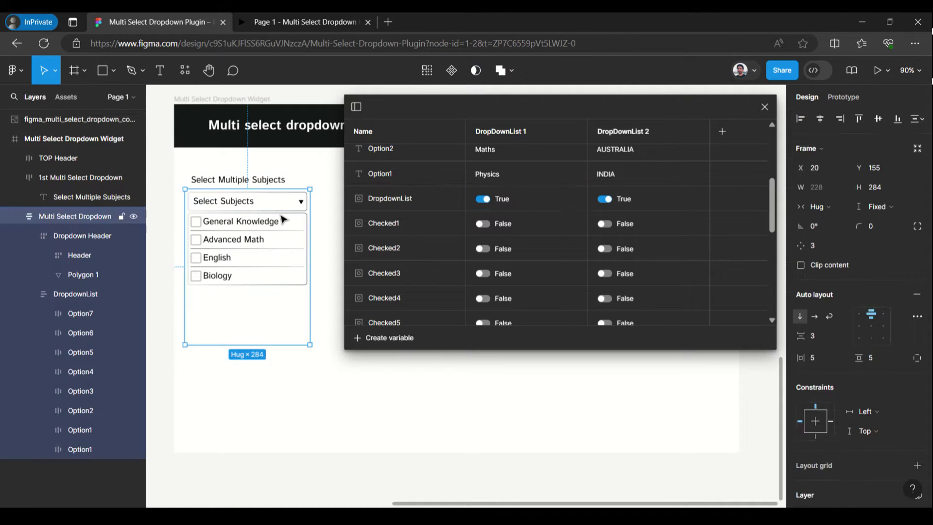
left_click(282, 216)
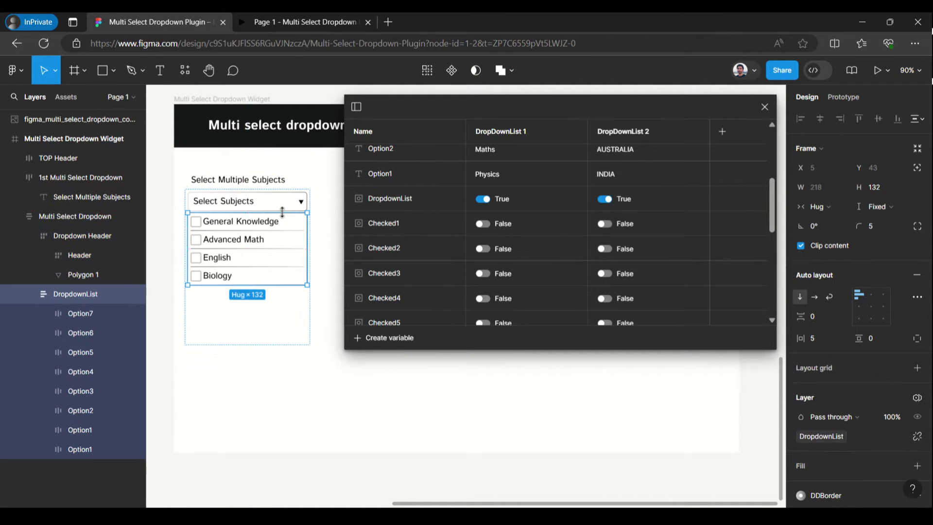
left_click(800, 246)
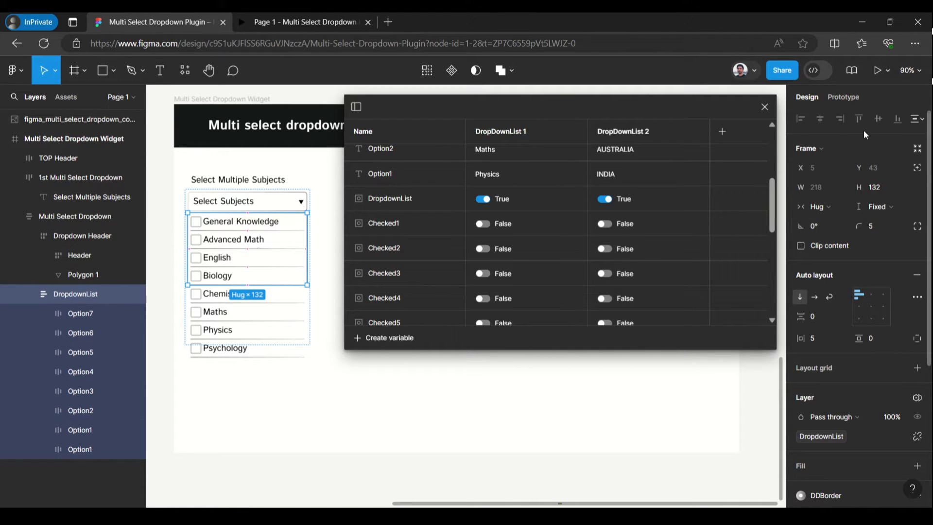
Close the local variables and open the on-click interaction of the General Knowledge option for inspection.
left_click(765, 106)
left_click(846, 97)
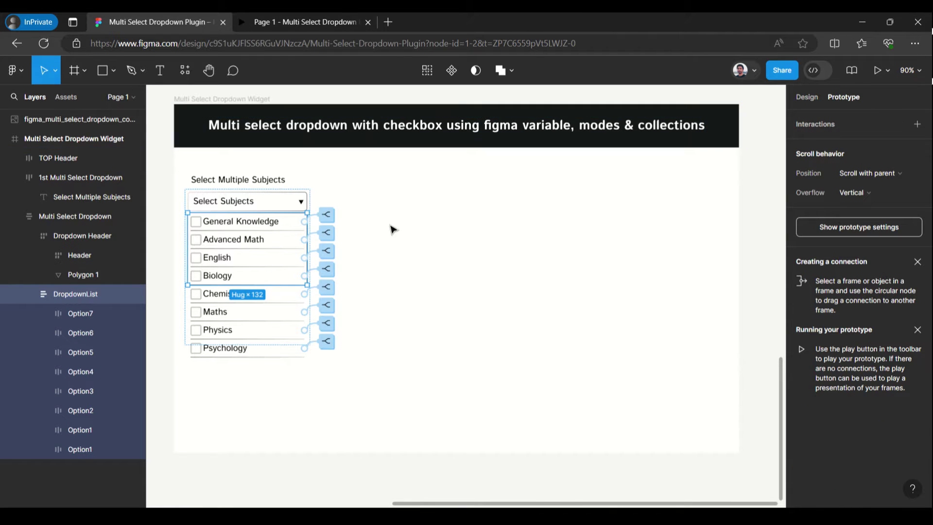
left_click(326, 216)
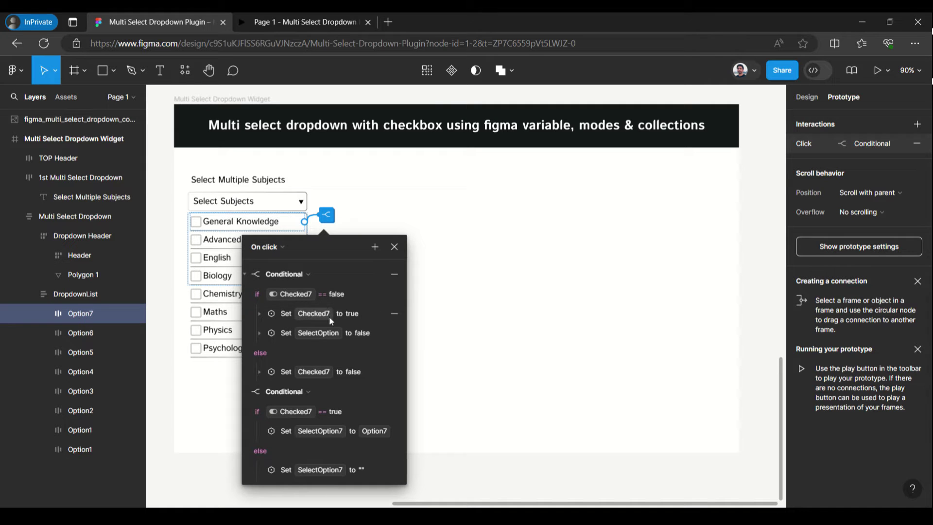
Review the conditionals in the General Knowledge option's on-click interaction and close its details.
scroll(360, 412, "down", 1)
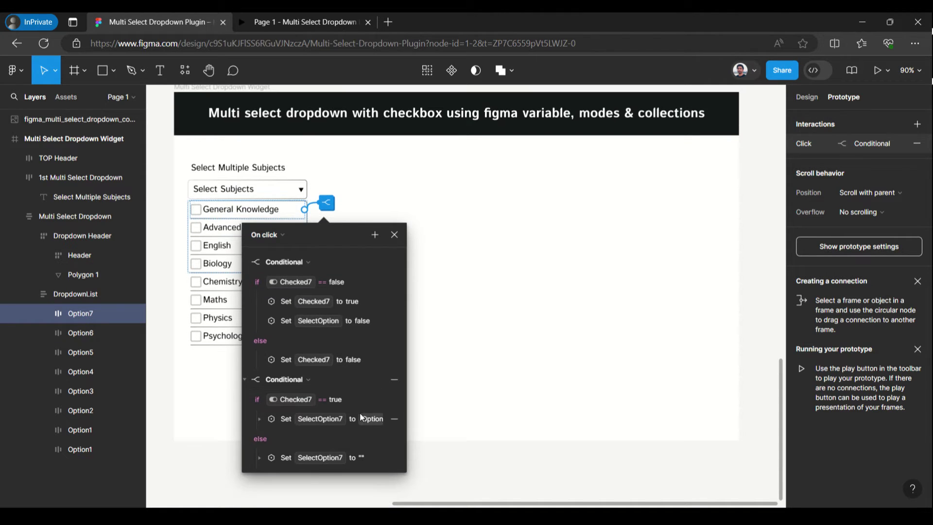
left_click(394, 234)
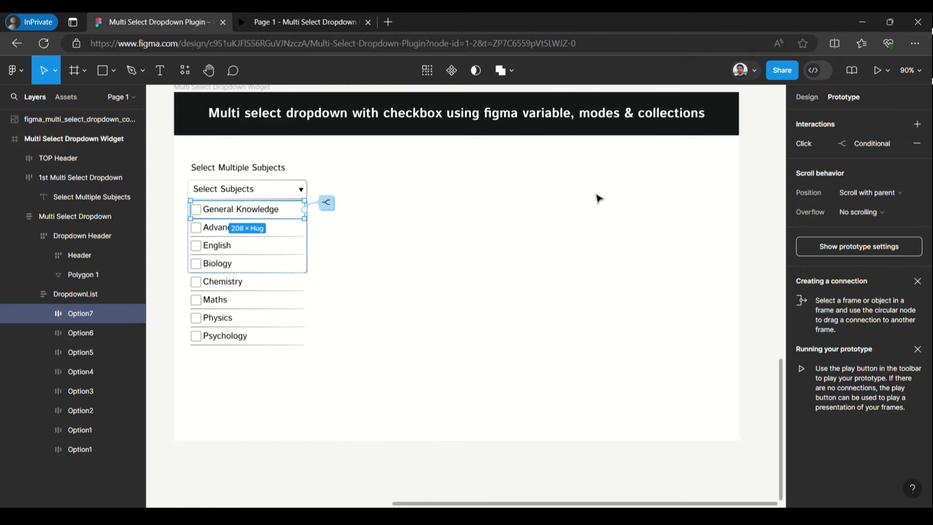
Duplicate the Psychology option at the end of the list and rename the copy's layer Option9.
left_click(279, 340)
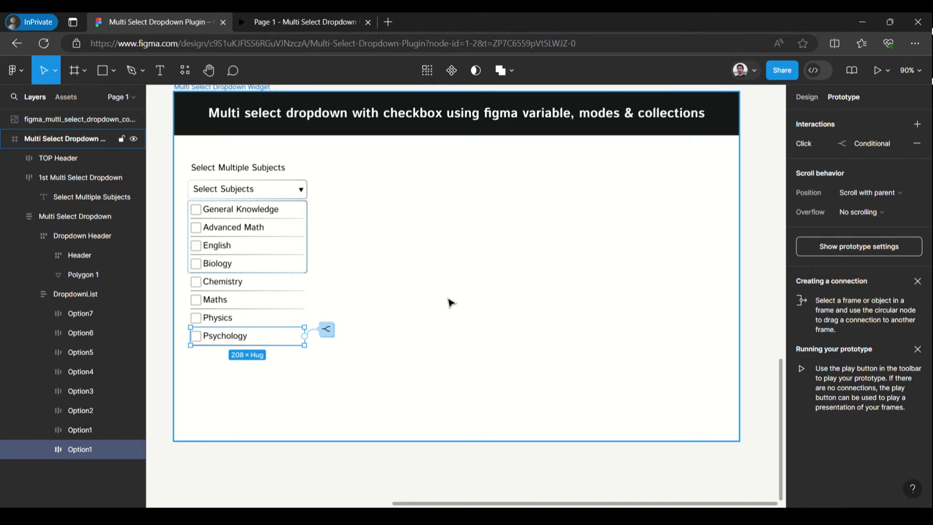
key("ctrl+d")
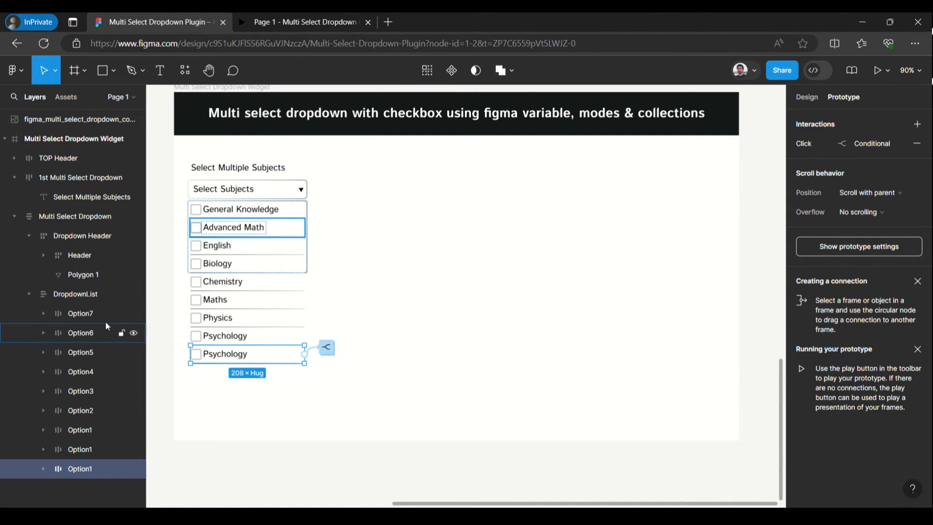
double_click(82, 469)
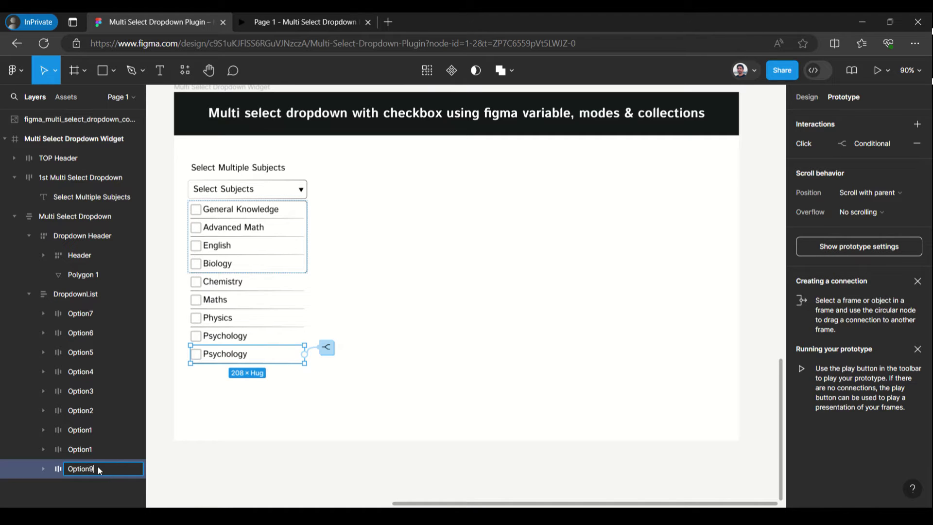
type("Option9")
left_click(48, 468)
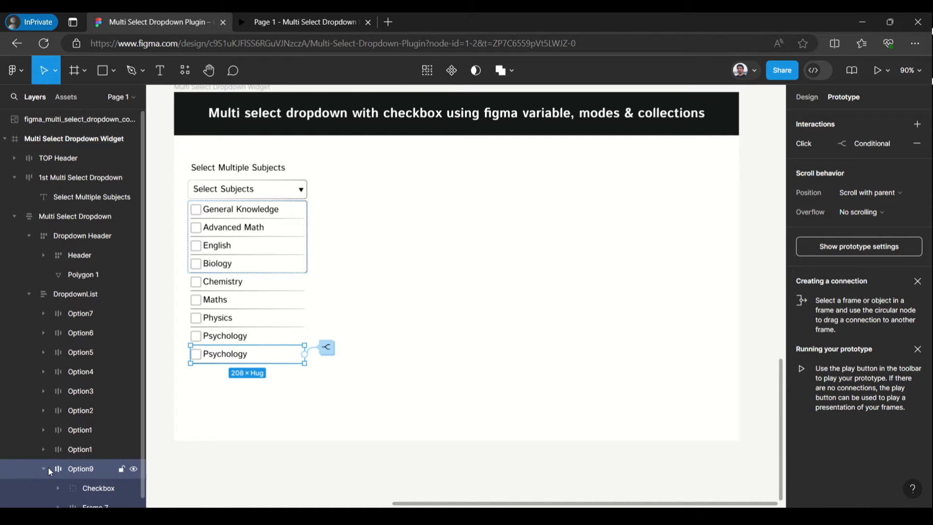
left_click(49, 468)
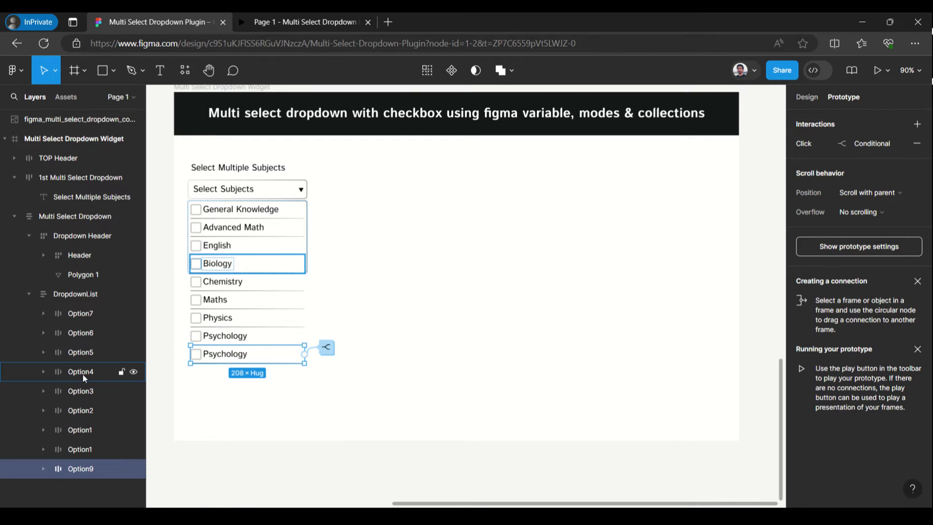
Open the local variables, duplicate the Option8 text variable and move the copy directly above Option8.
left_click(744, 165)
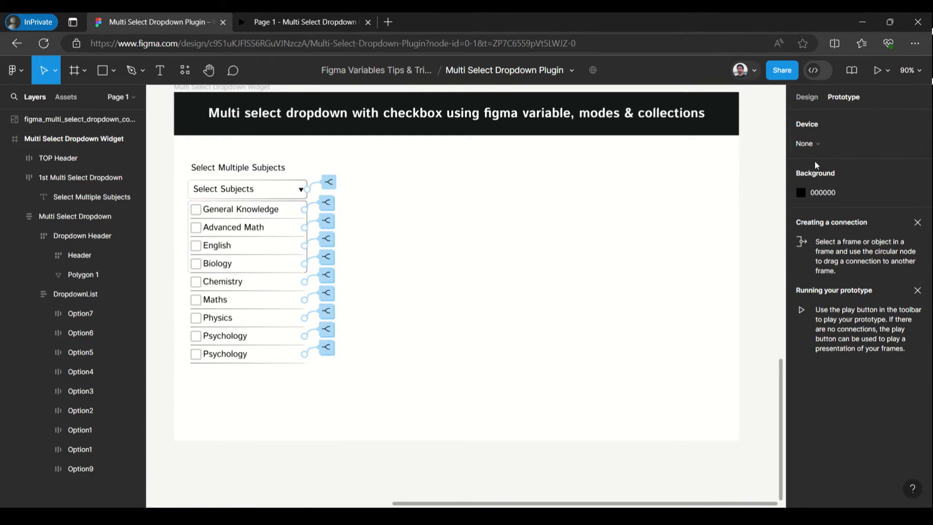
left_click(819, 97)
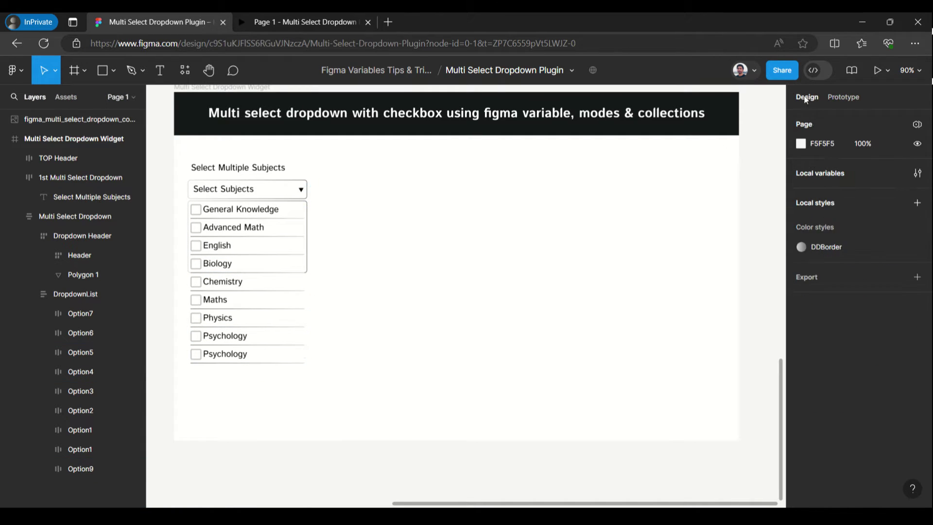
left_click(820, 174)
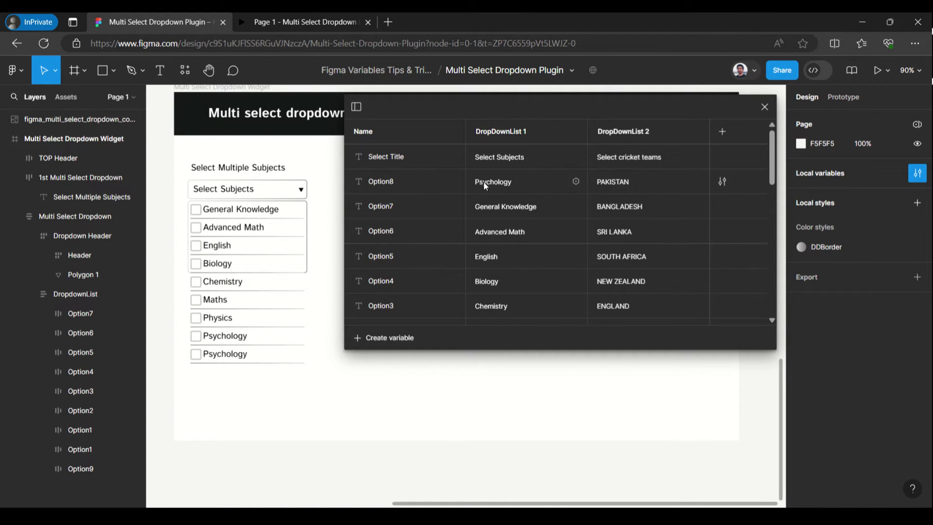
left_click(400, 182)
right_click(400, 181)
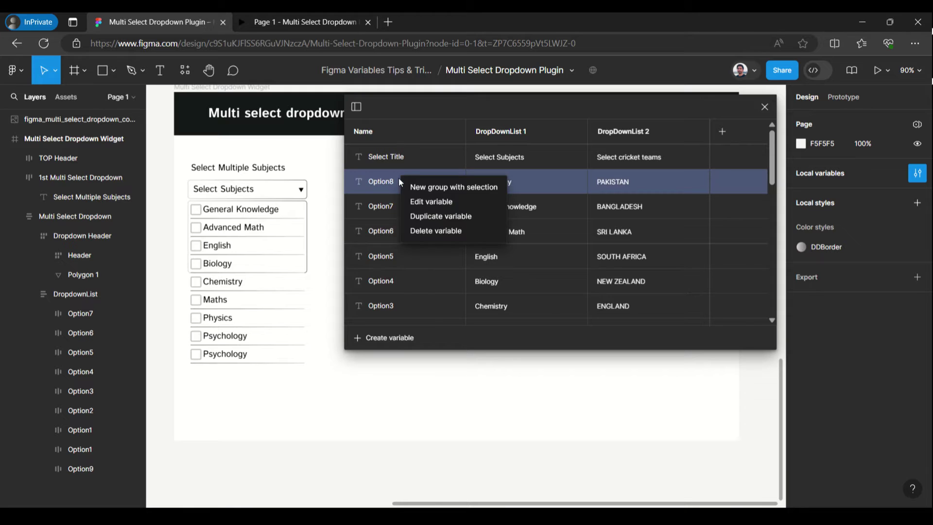
left_click(430, 216)
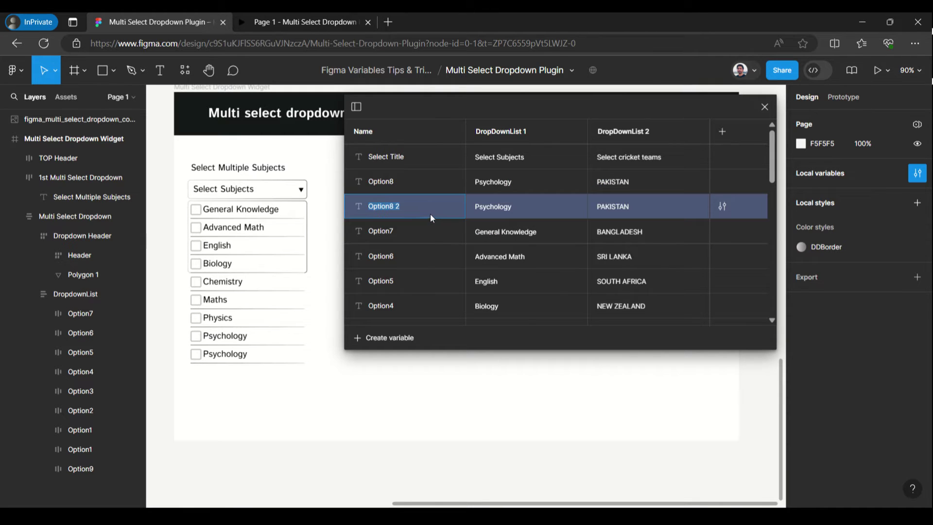
left_click(434, 224)
left_click(423, 206)
left_click_drag(424, 206, 421, 168)
Set the duplicated variable's DropDownList 1 value to Adv Eng and rename the variable Option9.
double_click(502, 184)
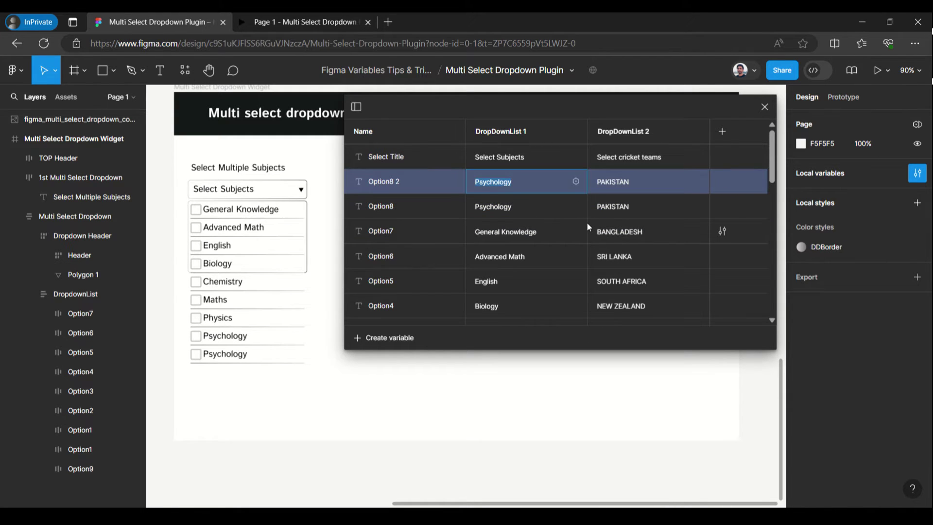
type("Adv Eng")
double_click(406, 181)
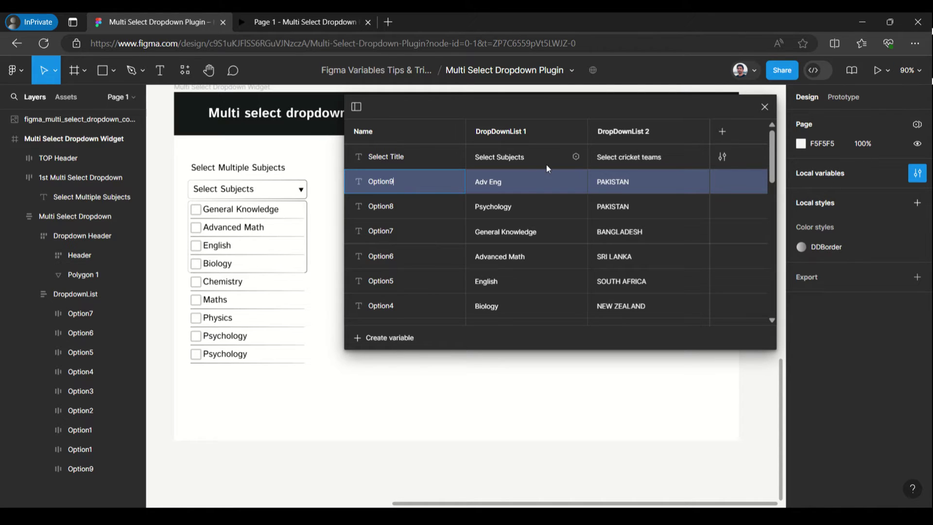
double_click(555, 186)
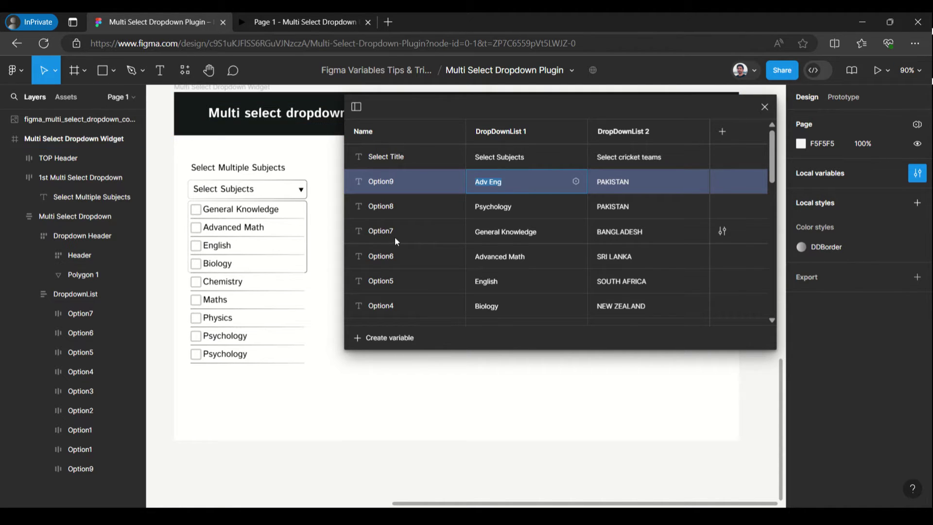
Duplicate the Checked8 boolean variable and name the copy Checked9.
scroll(394, 237, "down", 5)
scroll(395, 237, "up", 5)
scroll(399, 292, "down", 5)
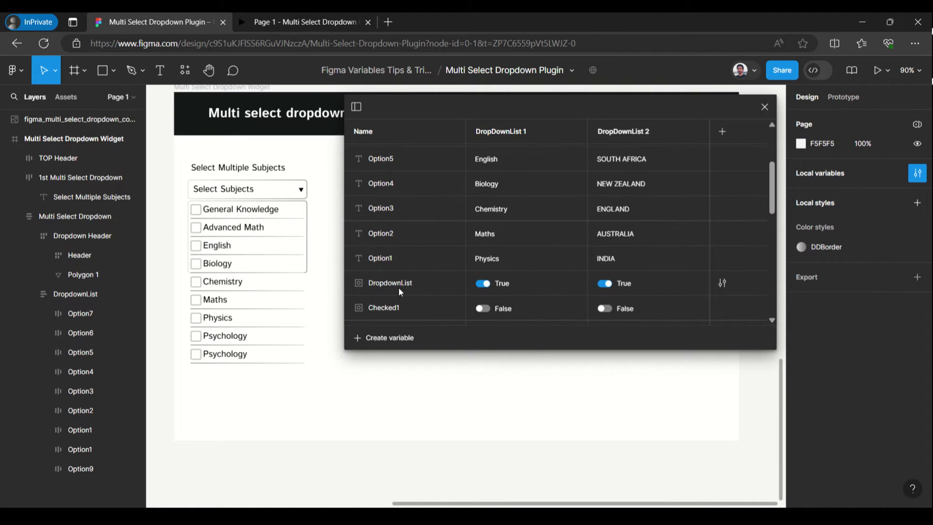
scroll(398, 287, "down", 4)
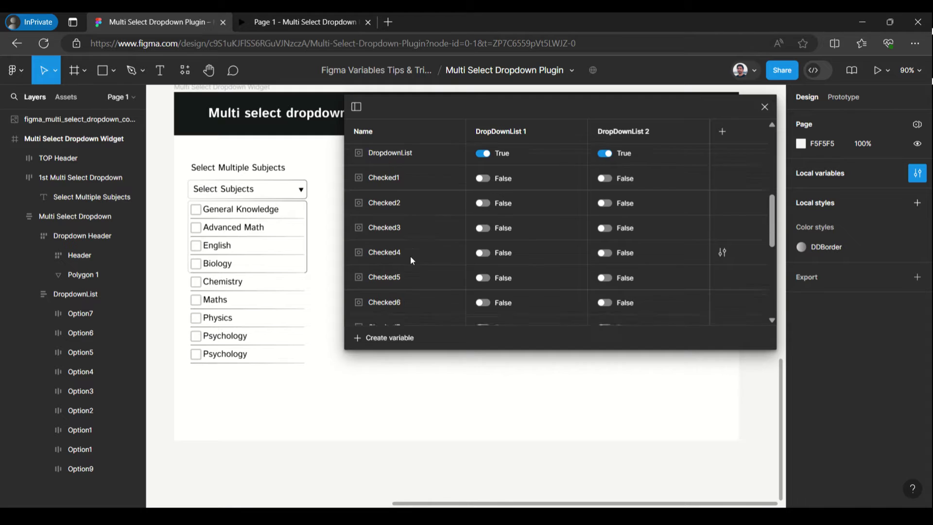
scroll(410, 255, "down", 4)
left_click(392, 242)
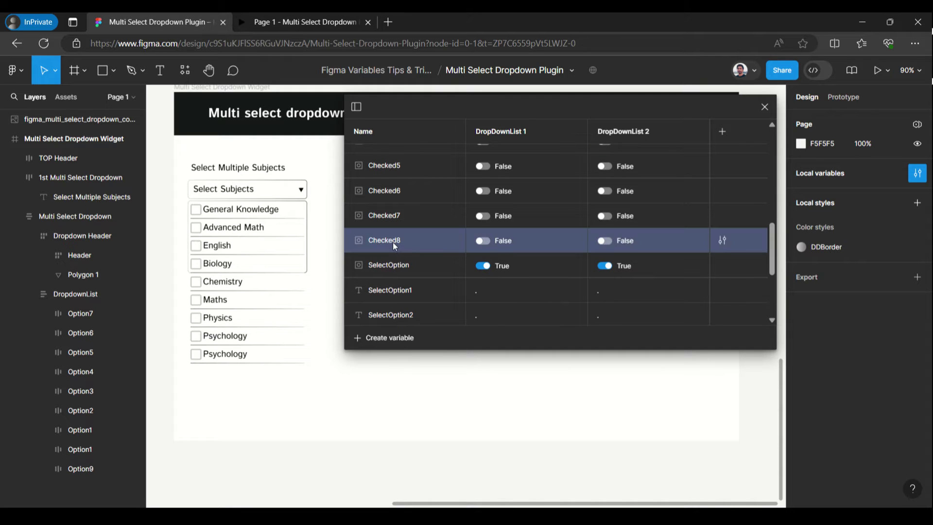
right_click(393, 242)
left_click(411, 278)
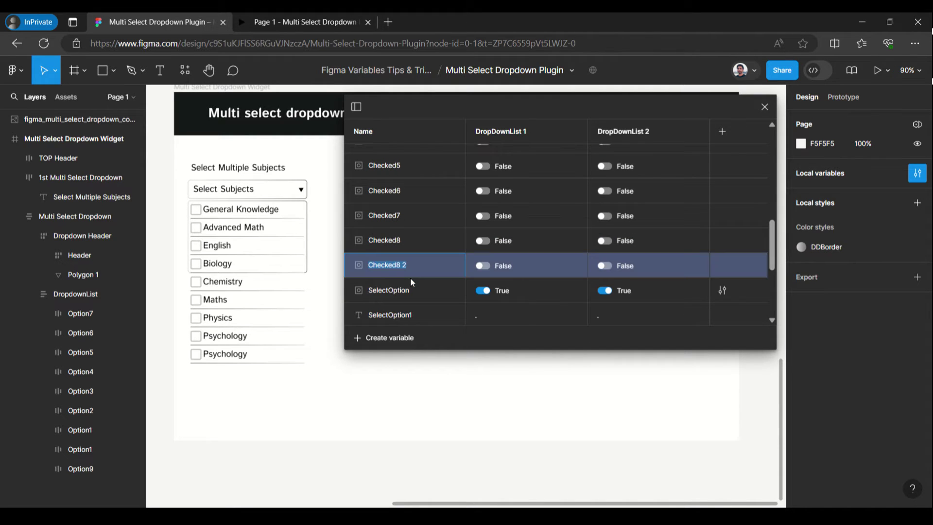
left_click(406, 264)
key("BackSpace")
type("9")
Duplicate the SelectOption8 text variable, name the copy SelectOption9, and close the local variables.
scroll(384, 267, "down", 2)
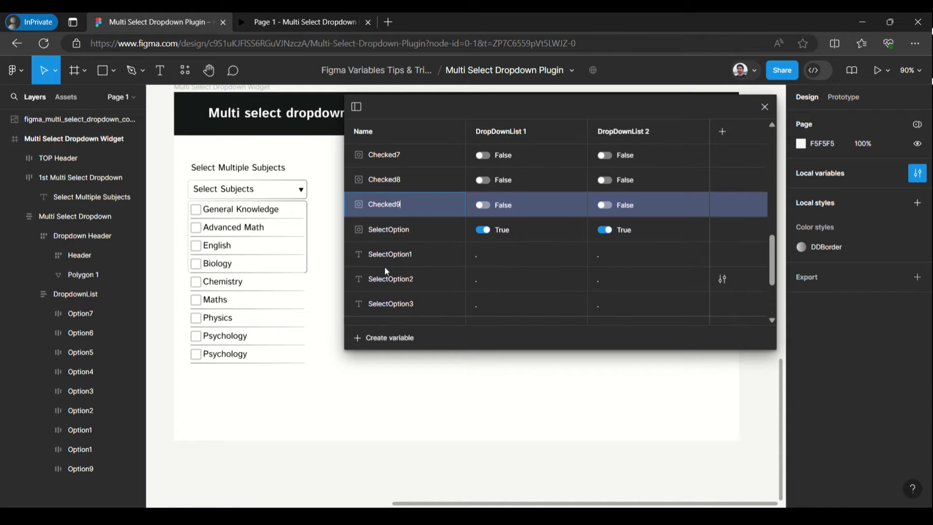
scroll(414, 253, "down", 4)
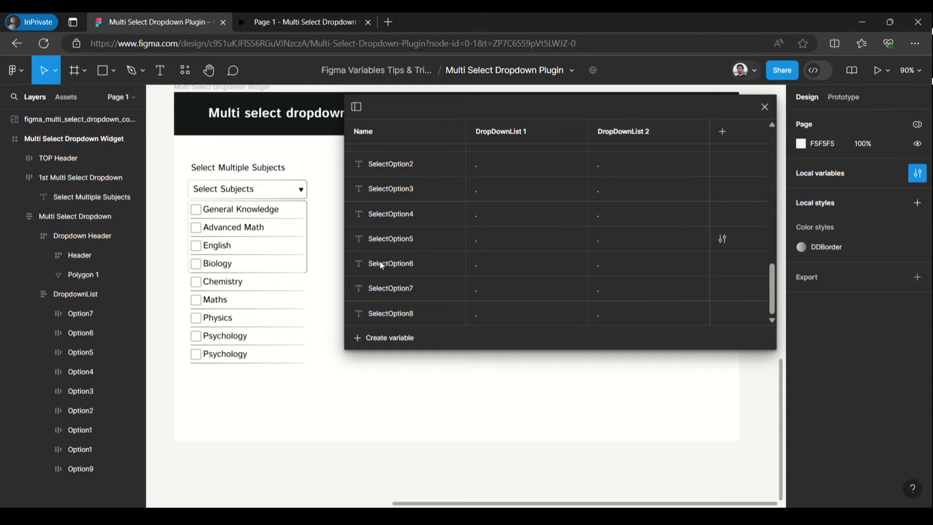
left_click(452, 319)
right_click(446, 318)
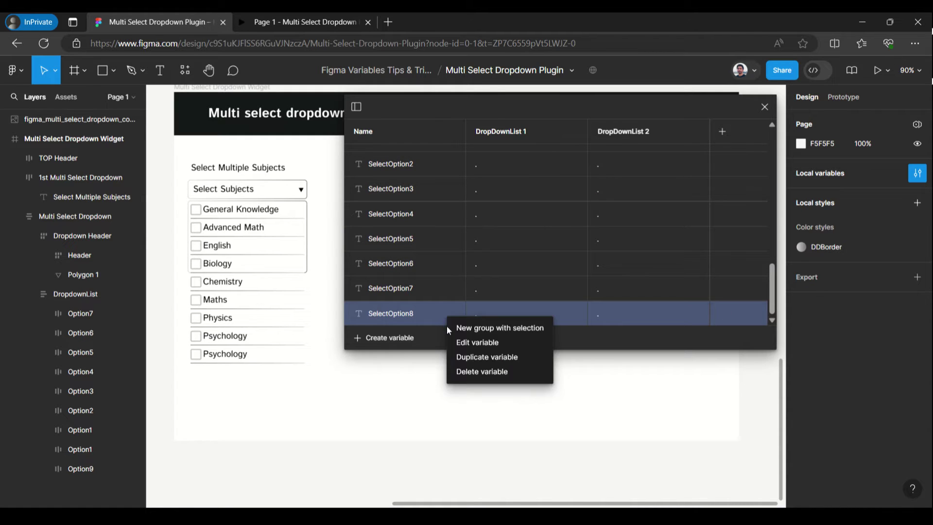
left_click(486, 357)
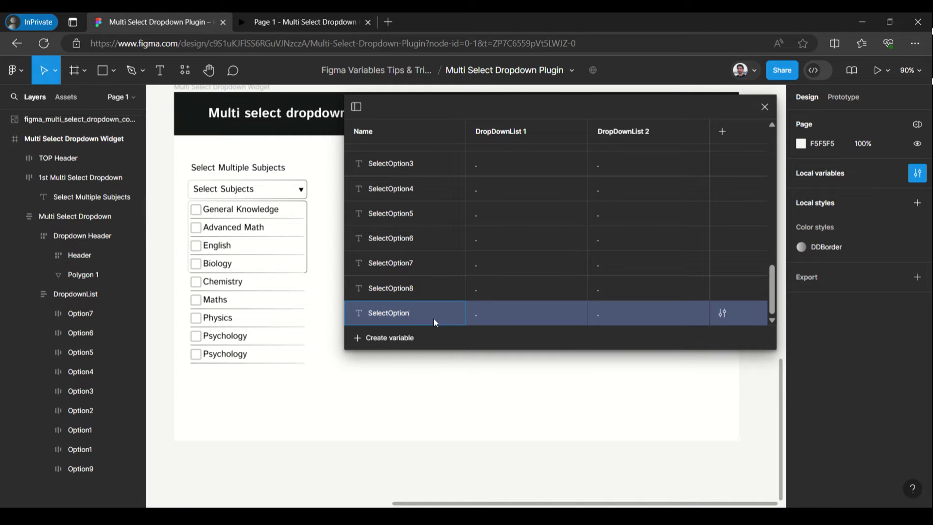
key("Return")
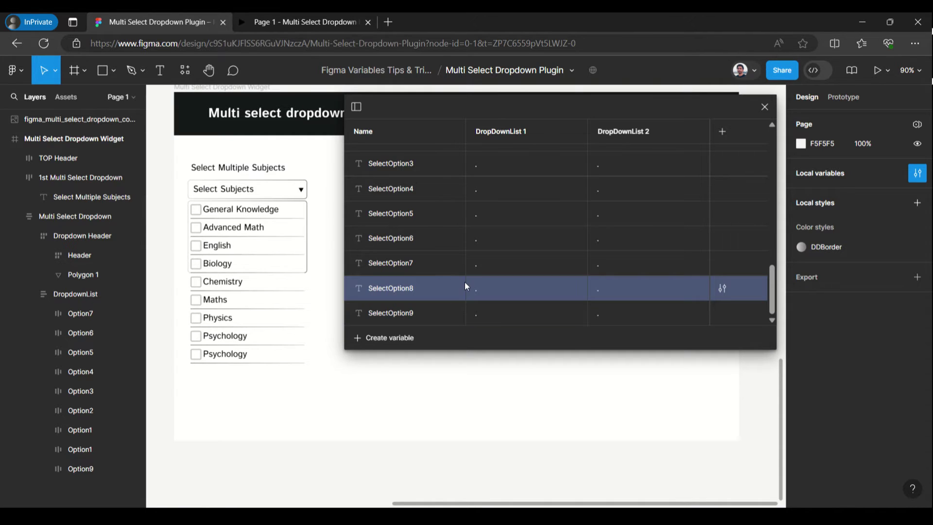
scroll(464, 282, "up", 15)
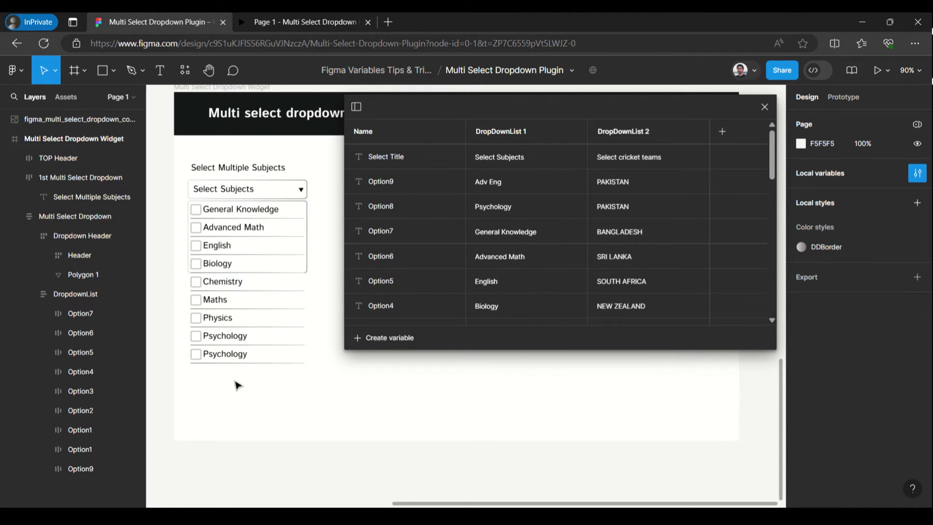
left_click(767, 108)
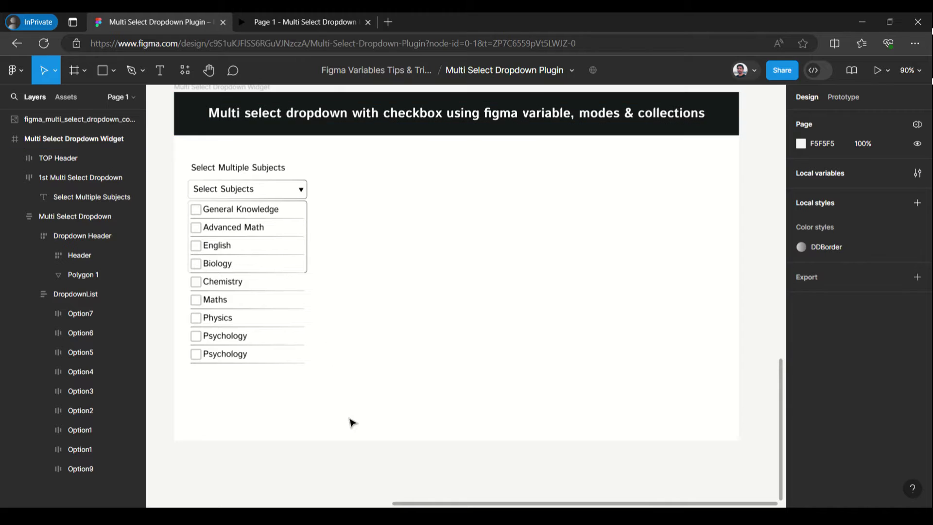
Detach the Checked8 variable from the visibility of the Checked1 layer inside Option9's checkbox.
left_click(85, 470)
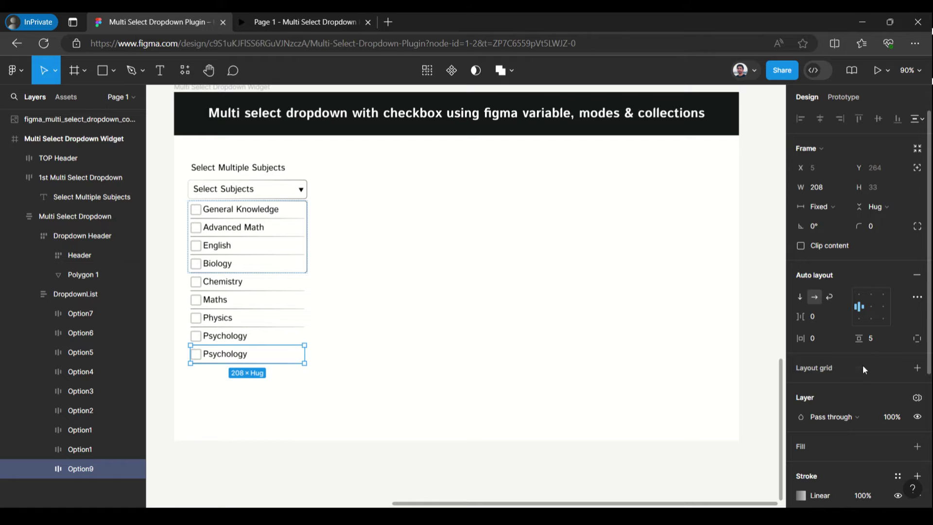
scroll(837, 400, "down", 4)
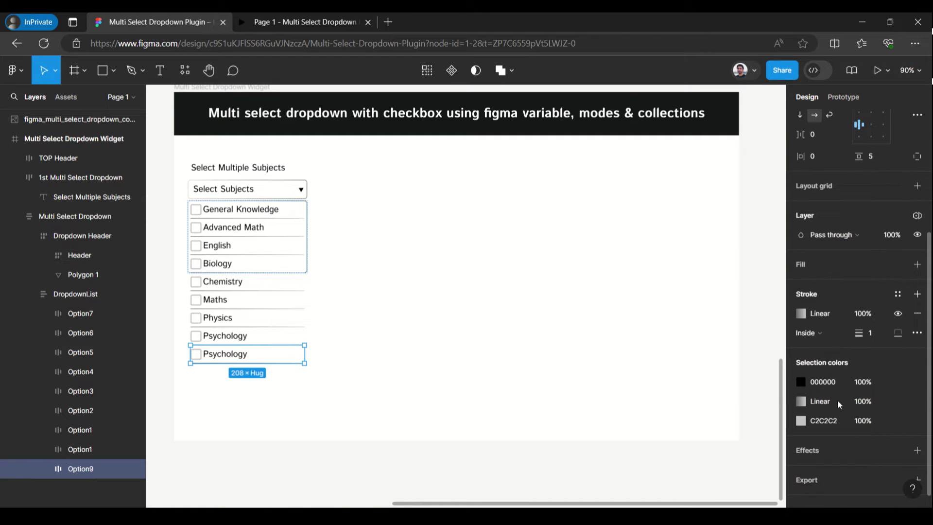
scroll(838, 399, "up", 1)
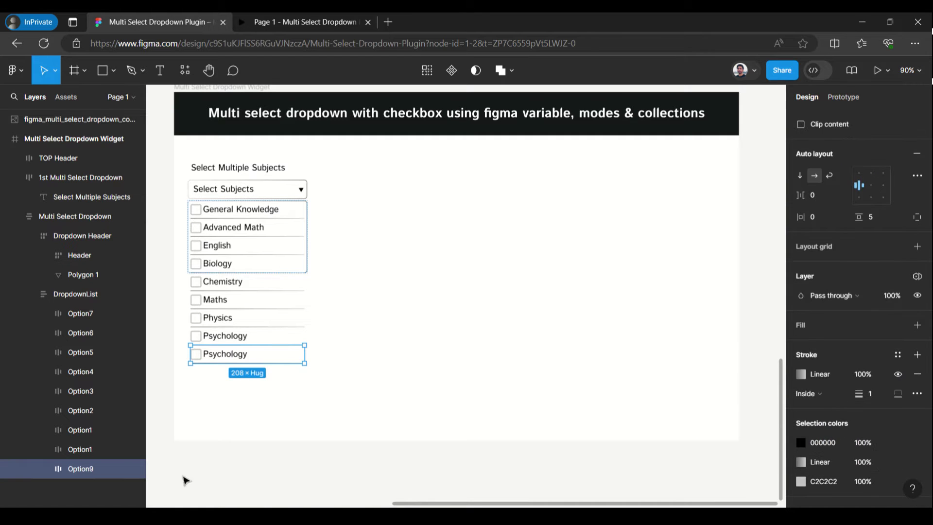
left_click(43, 468)
scroll(83, 374, "down", 1)
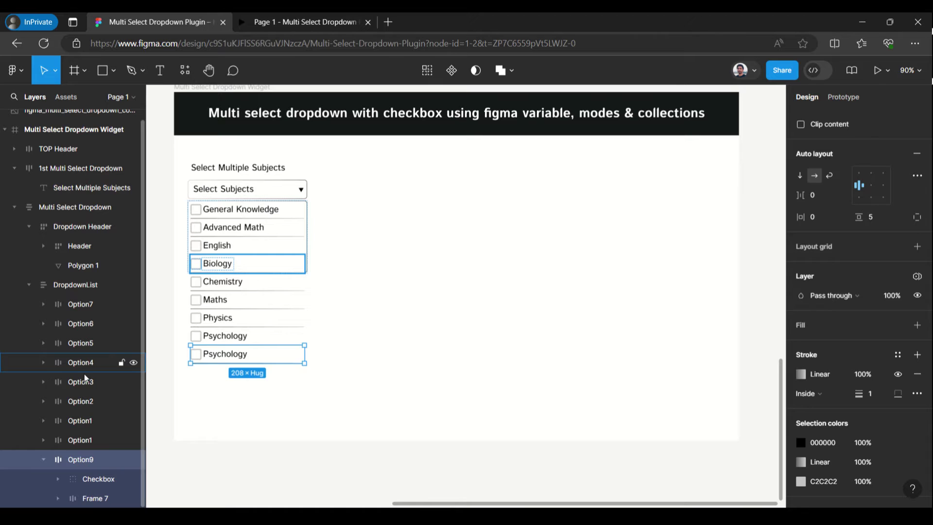
left_click(89, 483)
left_click(58, 479)
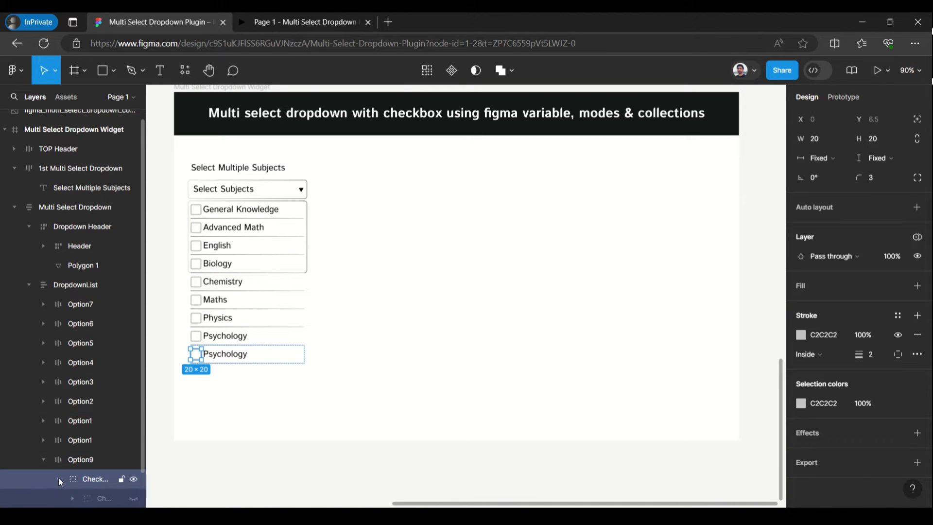
scroll(73, 437, "down", 2)
left_click(94, 456)
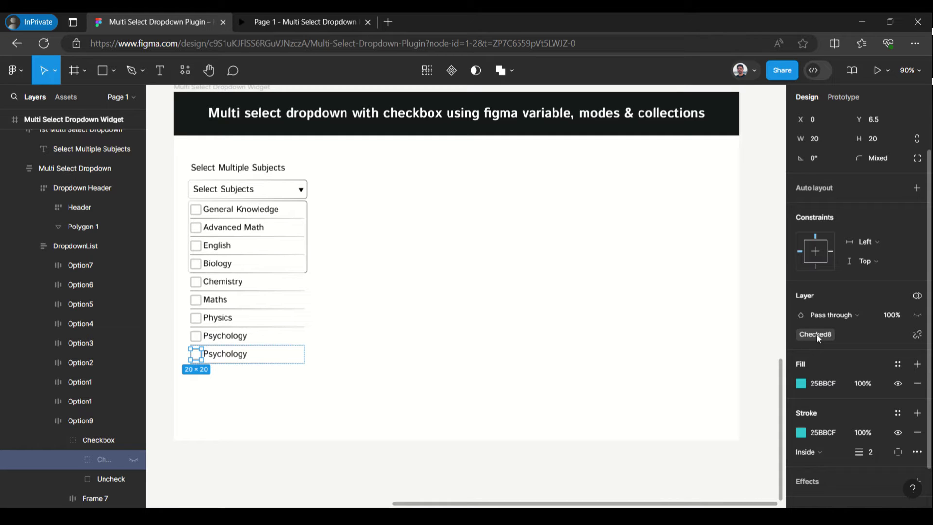
left_click(917, 334)
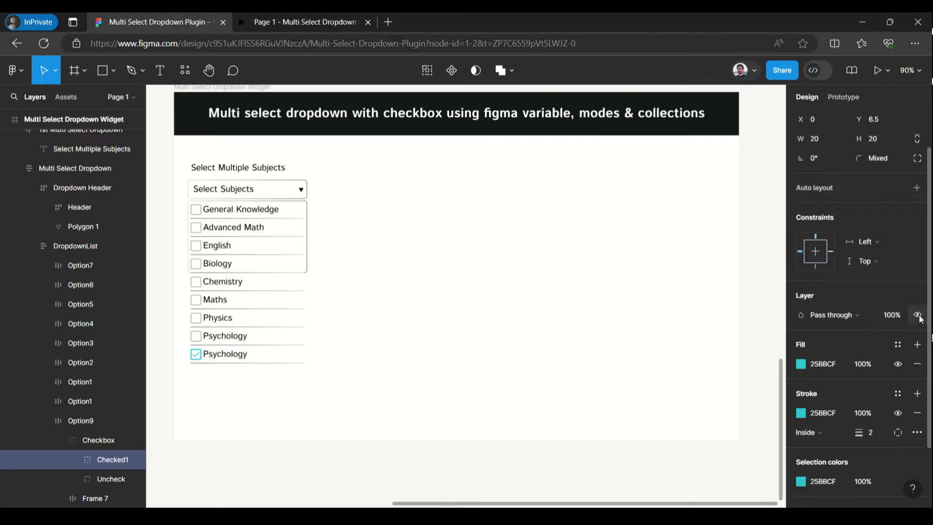
Bind the visibility of the Checked1 layer inside Option9's checkbox to the Checked9 variable.
left_click(917, 315)
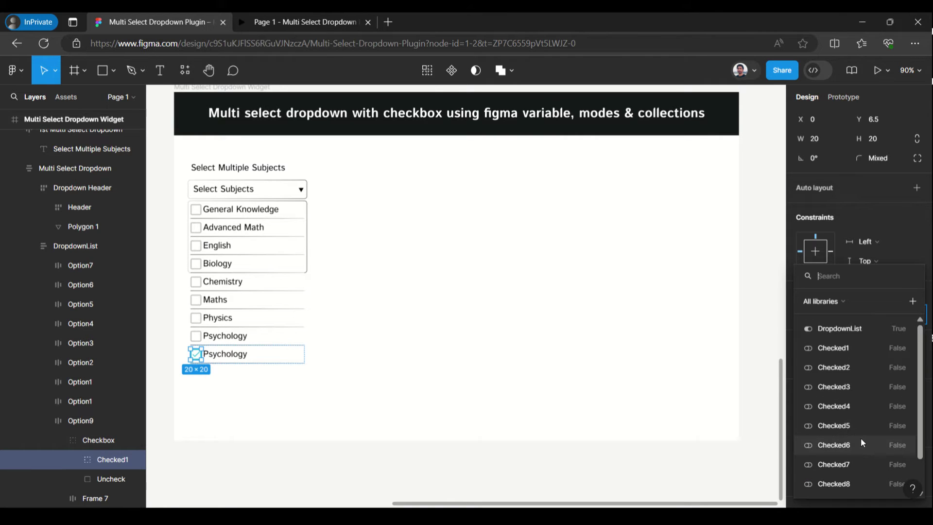
scroll(856, 483, "down", 2)
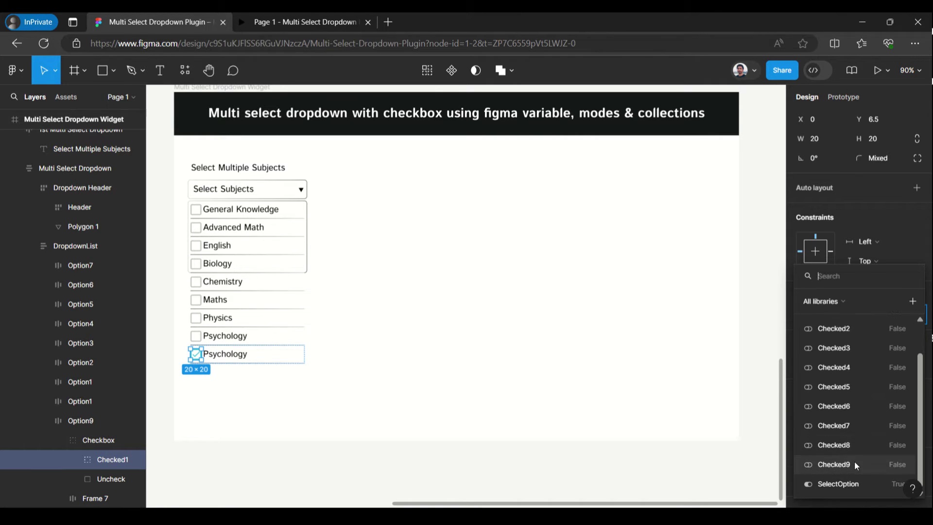
left_click(853, 462)
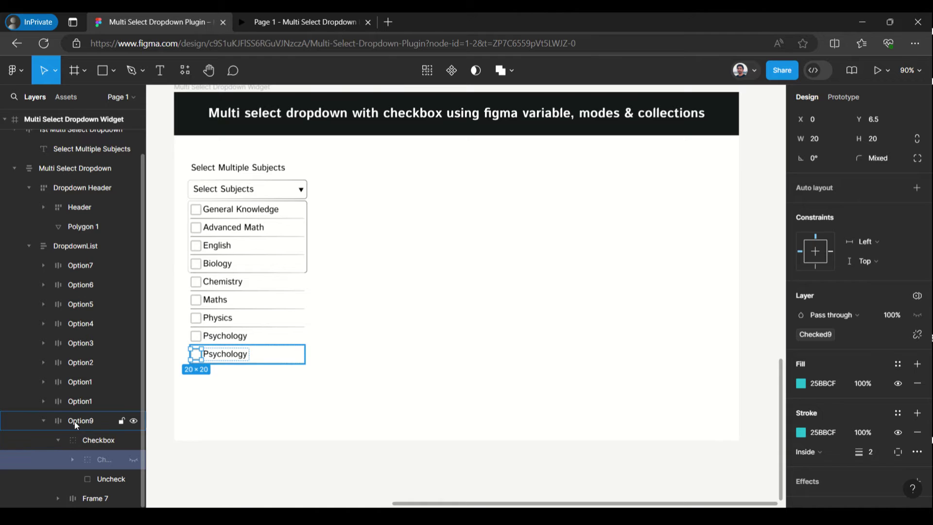
Replace the Option8 variable on the text label inside Option9's Frame 7 with the Option9 variable, and collapse the Option9 layer.
left_click(57, 440)
left_click(58, 459)
left_click(104, 480)
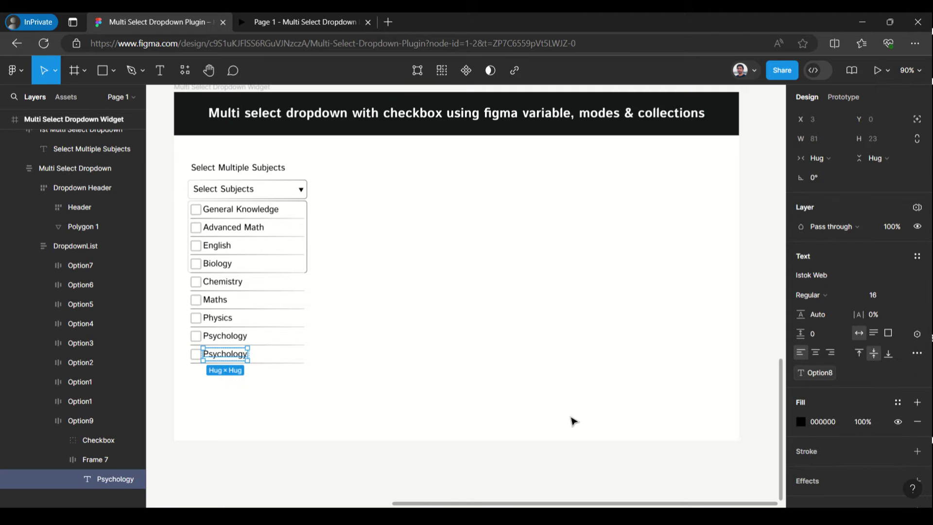
left_click(830, 373)
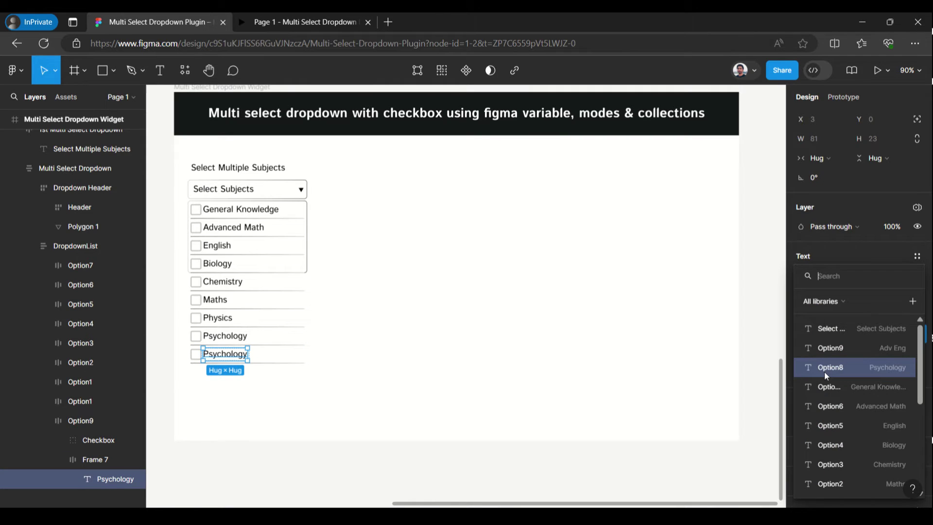
left_click(832, 348)
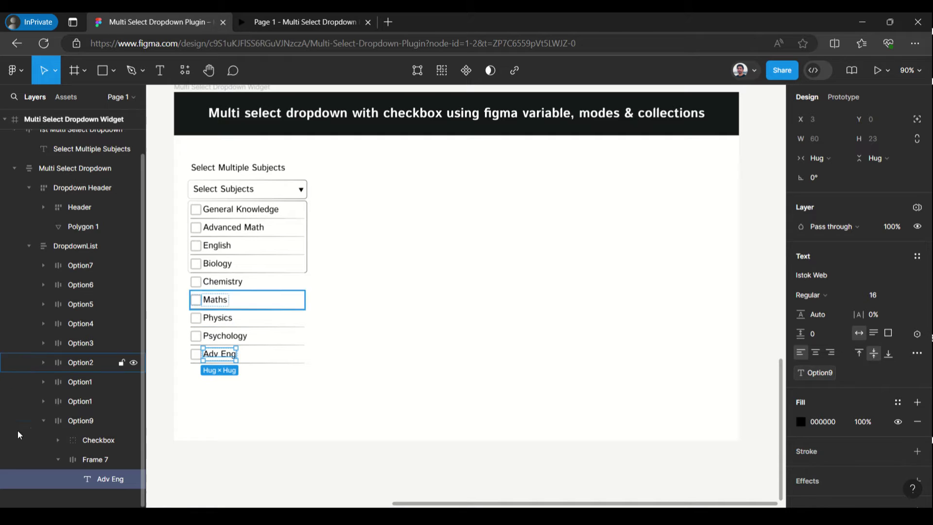
left_click(44, 421)
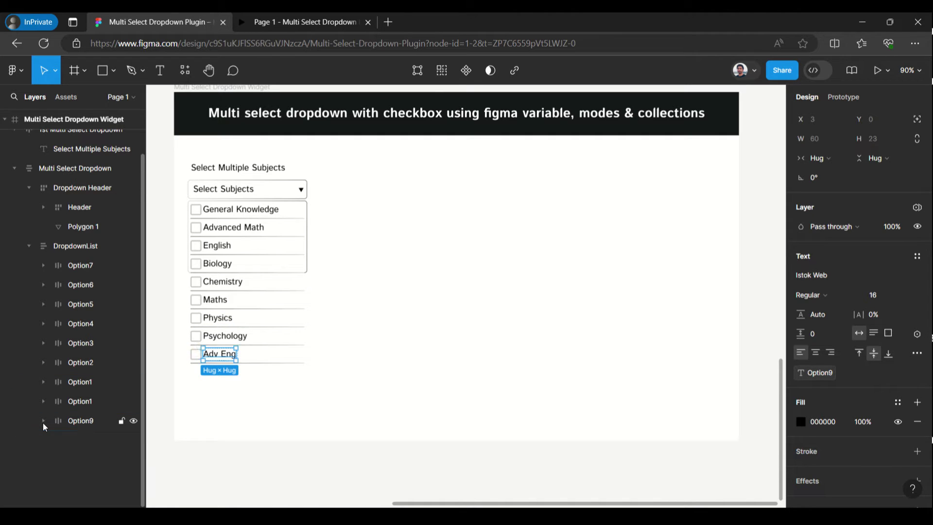
Change the first condition of the Option9 layer's click interaction to check whether Checked9 is false.
left_click(81, 420)
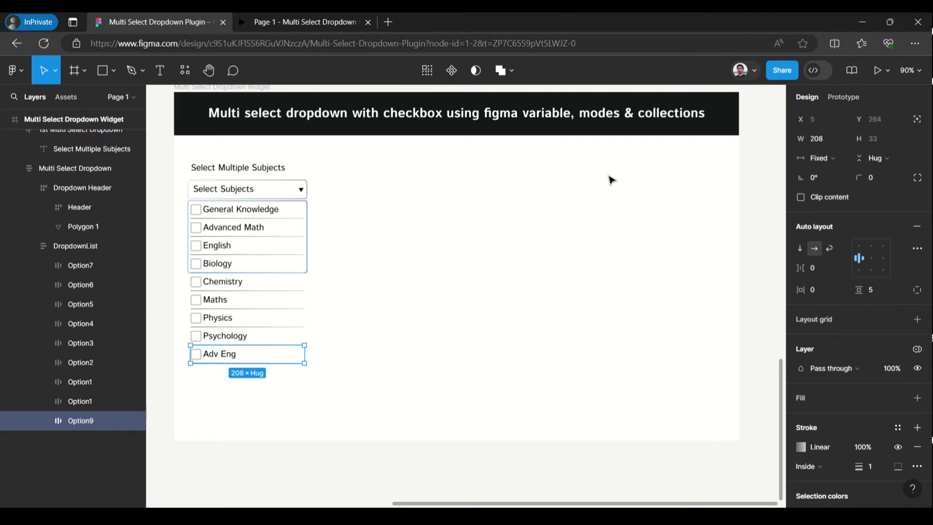
left_click(842, 97)
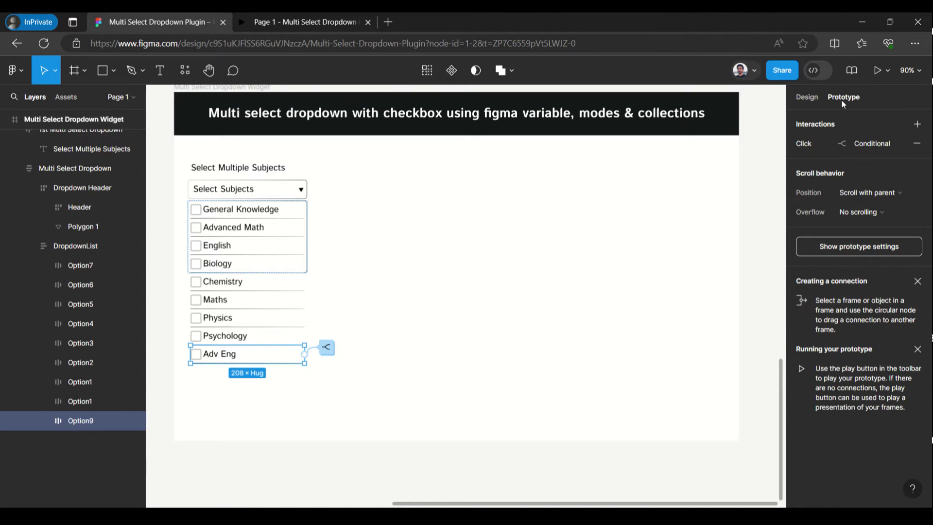
left_click(327, 347)
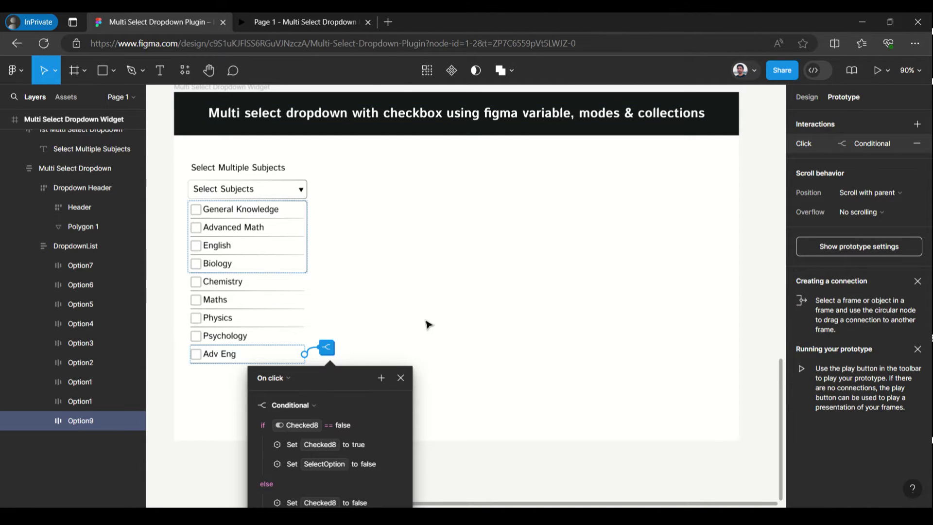
left_click(401, 378)
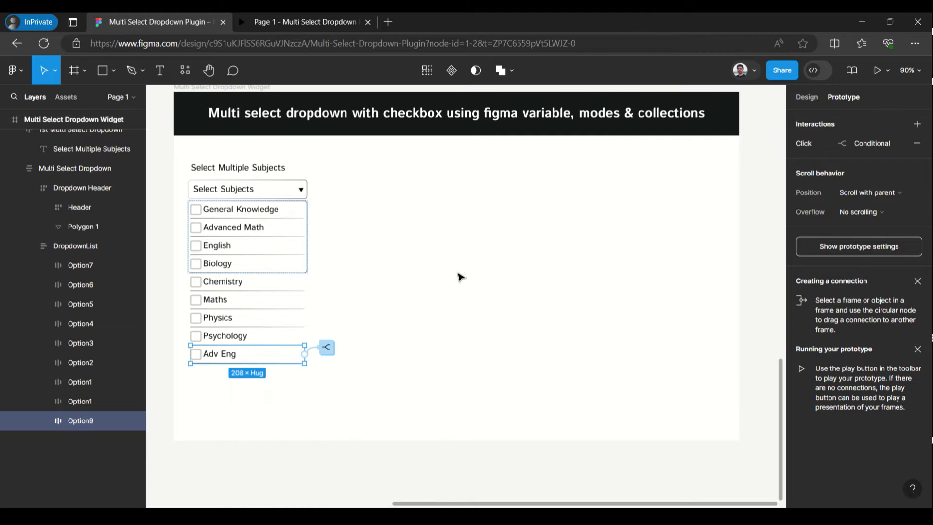
left_click(800, 144)
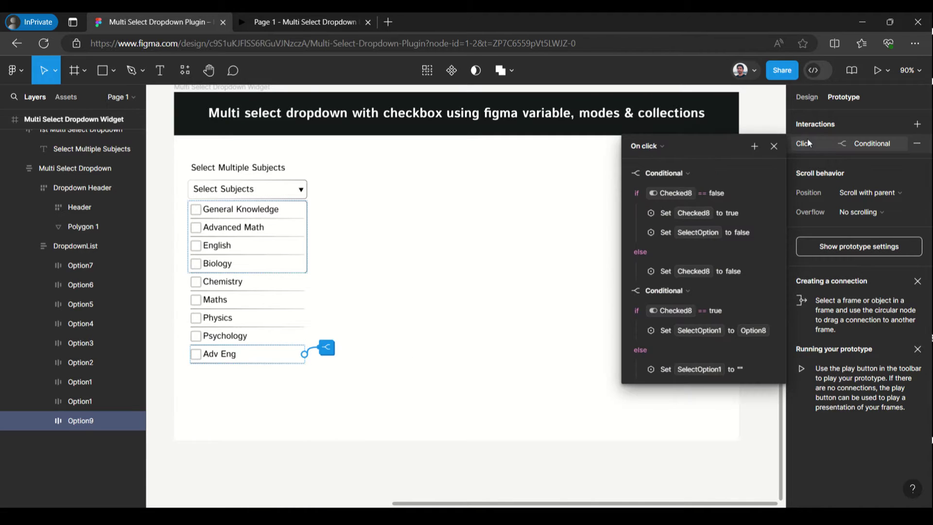
left_click(673, 194)
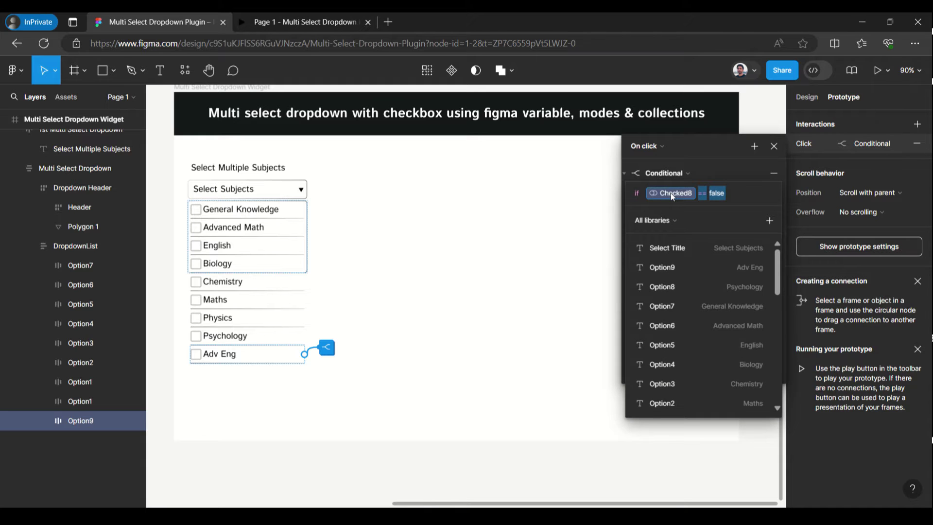
scroll(667, 315, "down", 5)
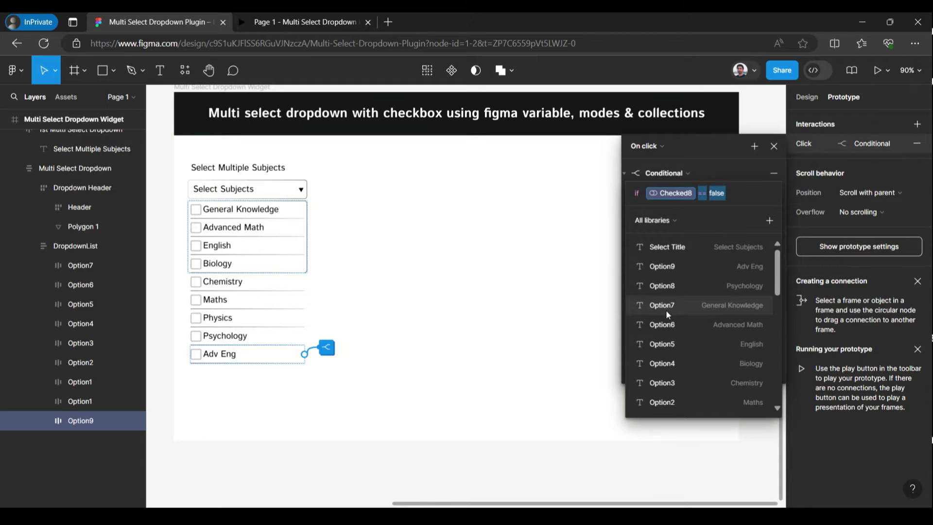
scroll(666, 315, "down", 2)
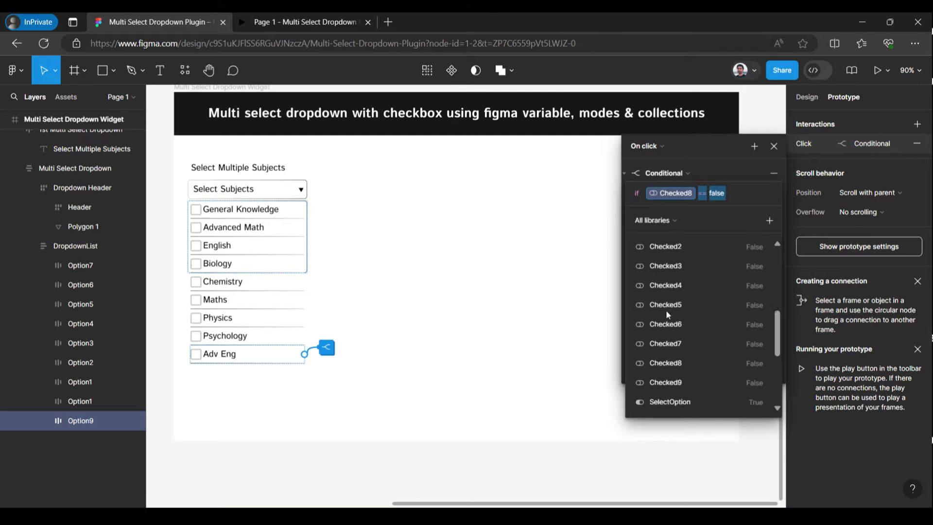
left_click(673, 372)
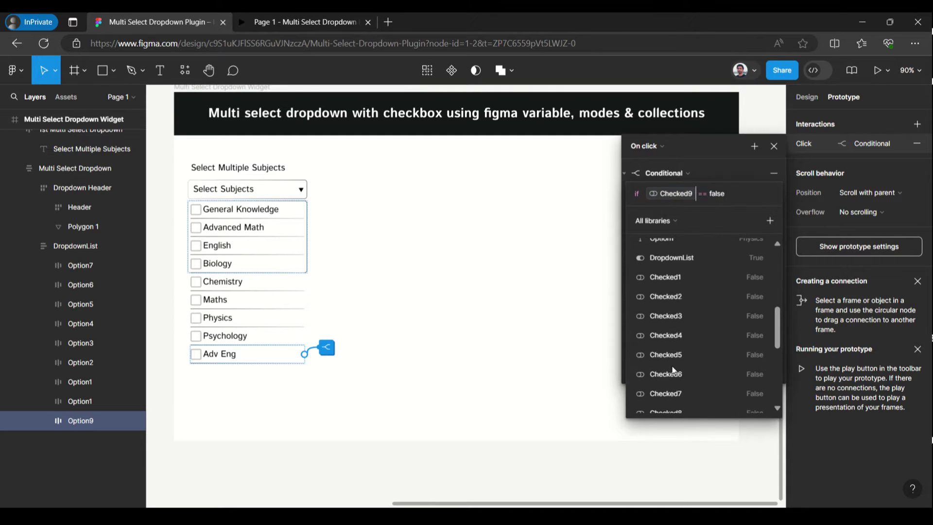
left_click(707, 146)
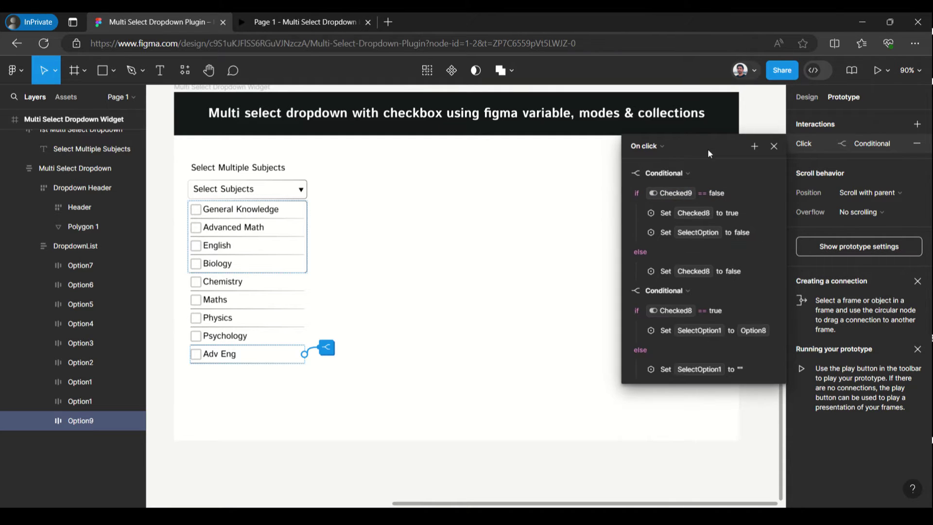
Make the first set-variable action under the Checked9 == false condition target Checked9 with the value true.
left_click(643, 212)
left_click(666, 238)
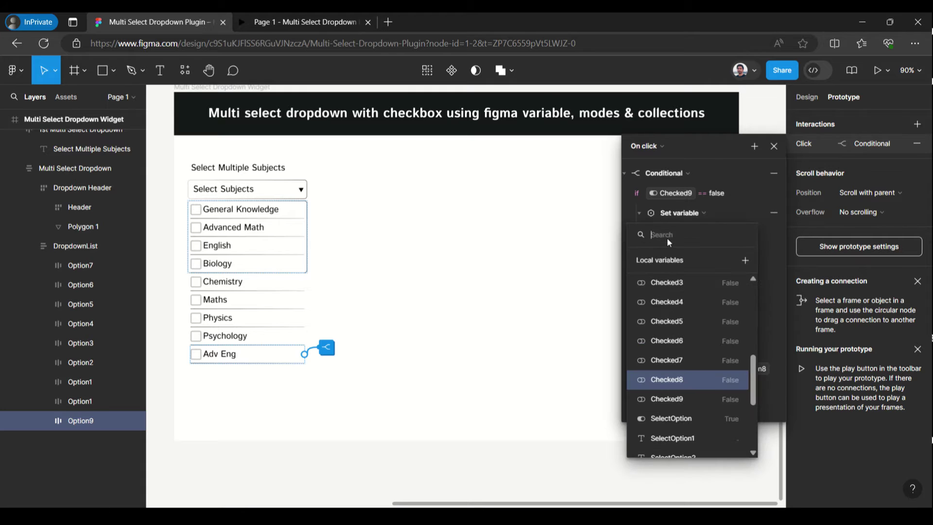
left_click(678, 392)
left_click(722, 170)
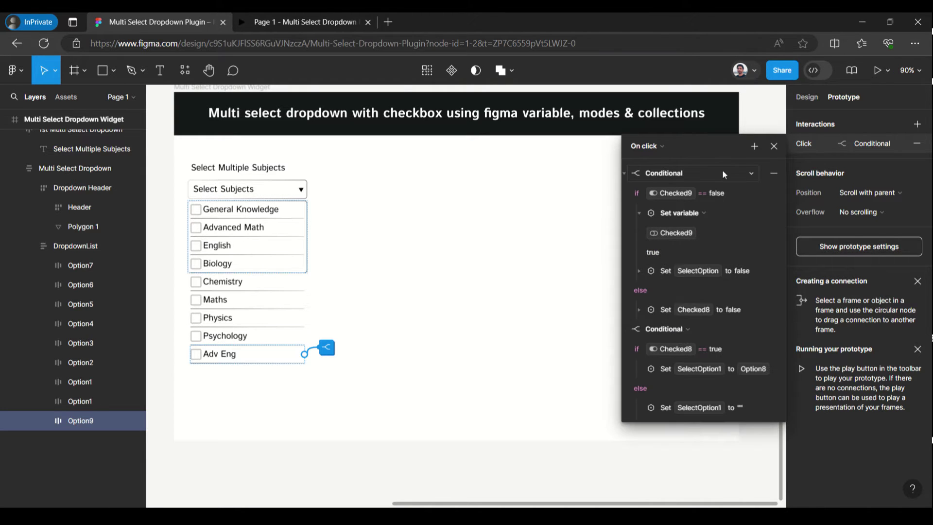
left_click(638, 270)
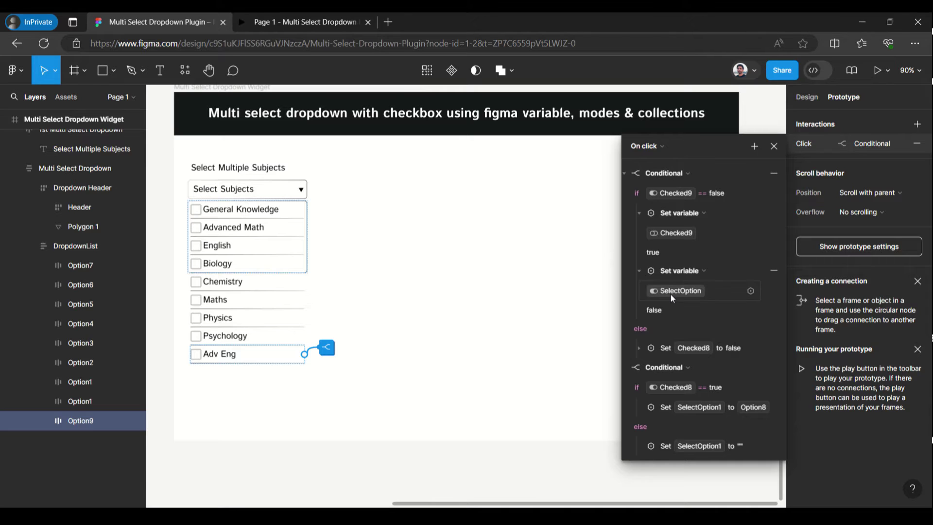
left_click(639, 270)
scroll(680, 308, "down", 1)
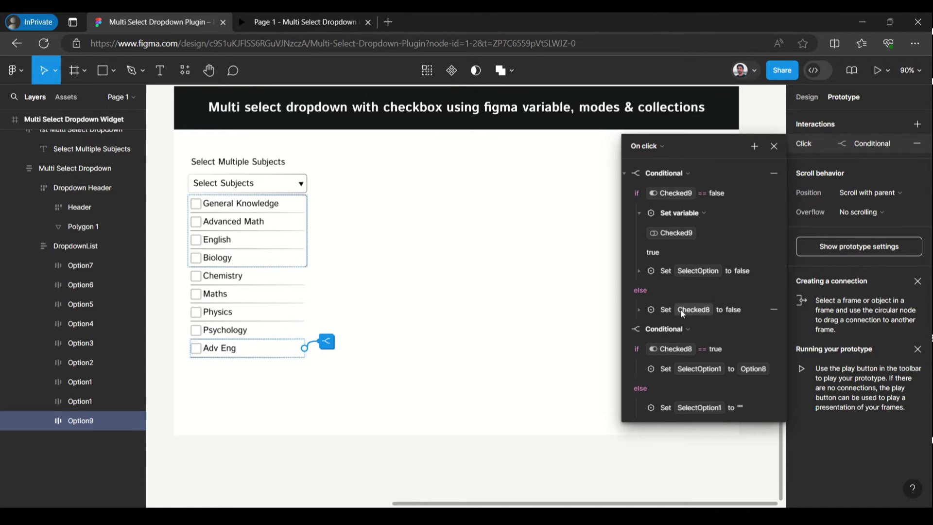
Make the first conditional's else action set Checked9 to false, and reposition the interaction details to show both conditionals.
left_click(638, 310)
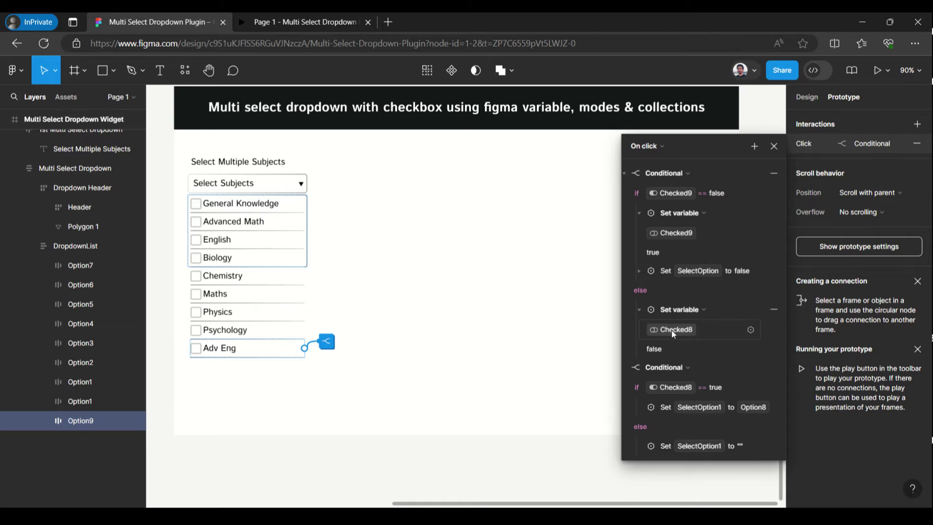
left_click(671, 328)
left_click(672, 495)
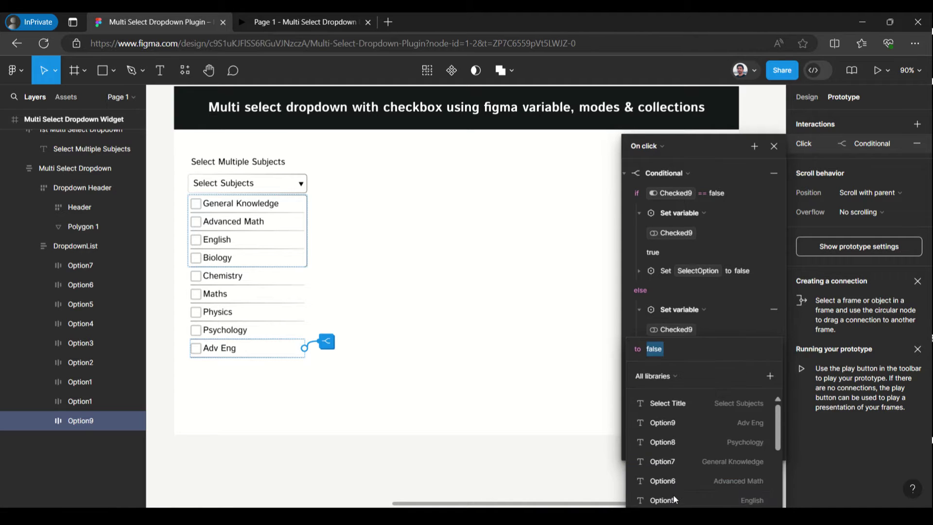
left_click(729, 281)
left_click_drag(693, 141, 610, 84)
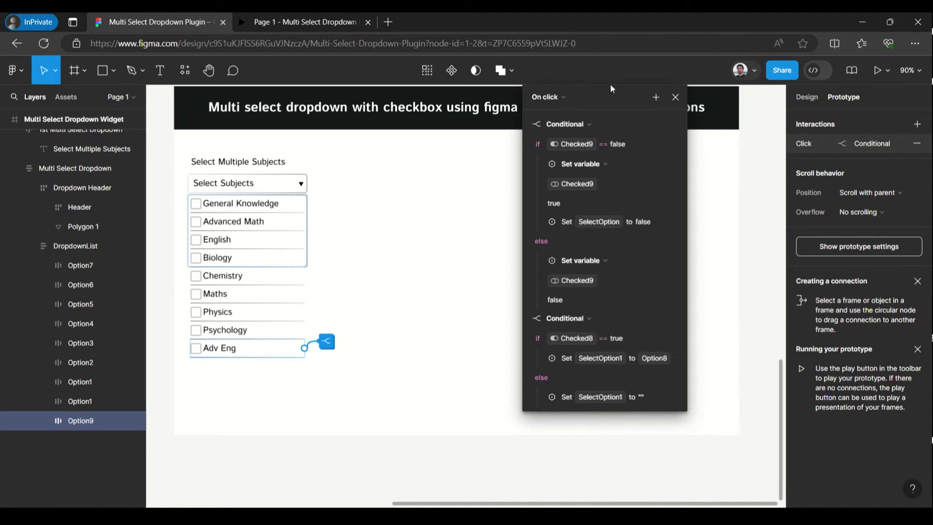
Change the second conditional to check whether Checked9 is true, and open the variable choice for its SelectOption1 action.
scroll(622, 306, "down", 1)
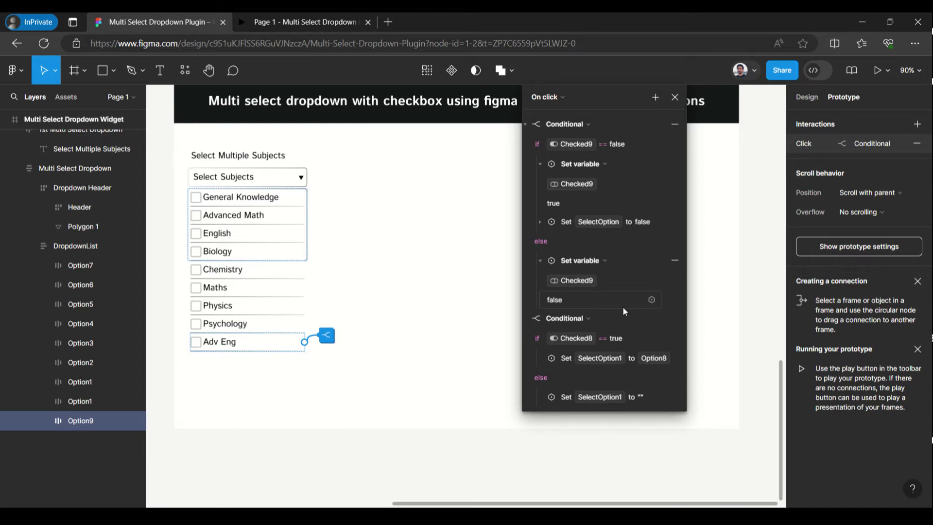
left_click(577, 340)
scroll(576, 457, "down", 2)
scroll(575, 458, "down", 5)
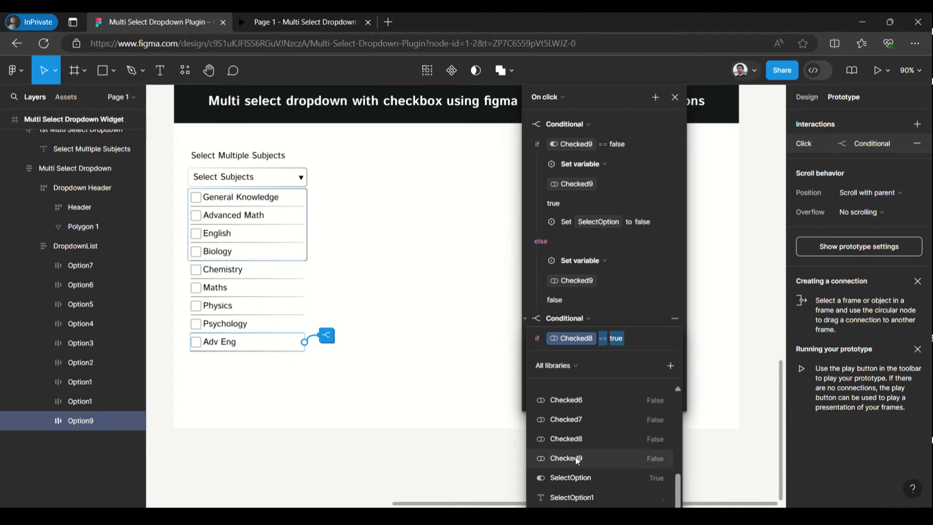
left_click(575, 458)
left_click(629, 294)
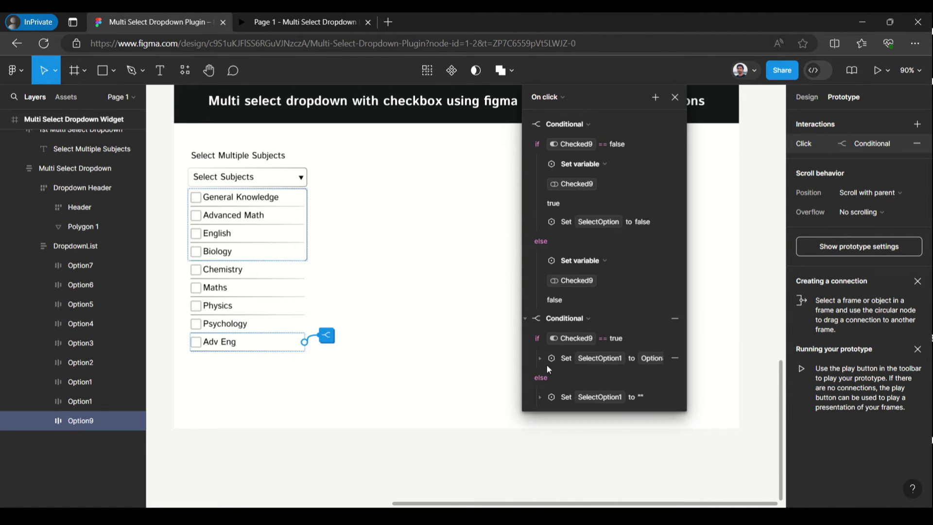
left_click(543, 358)
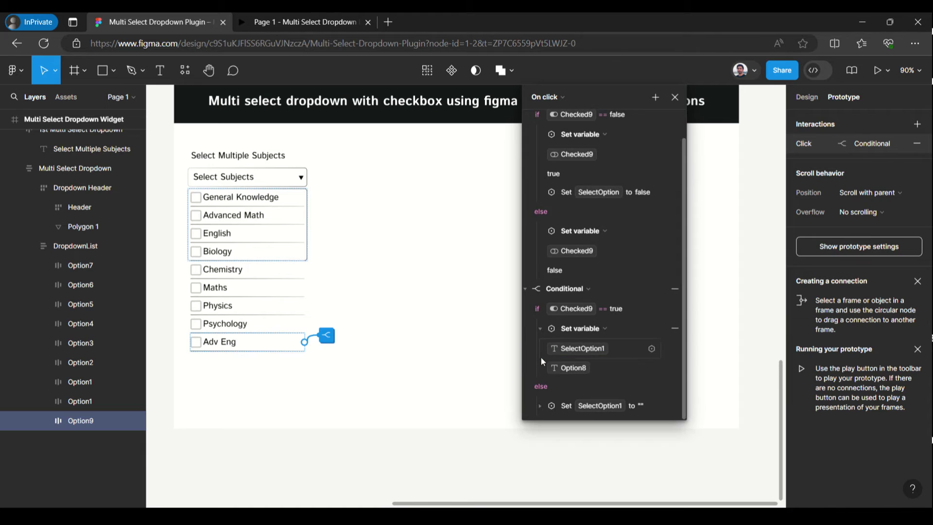
left_click(578, 350)
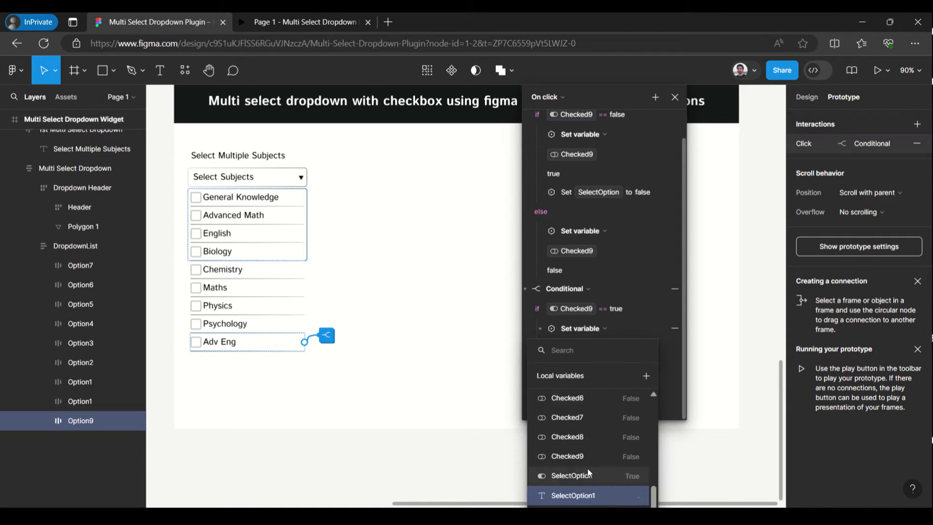
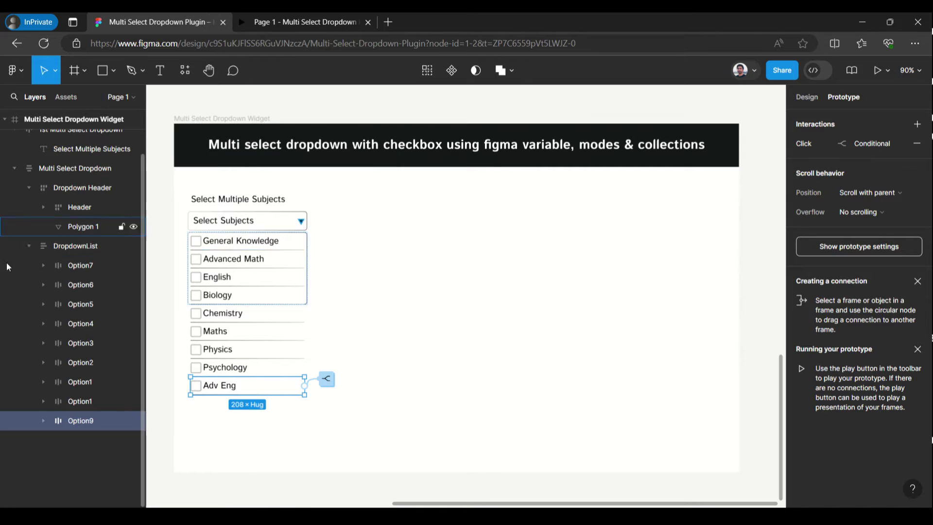
Duplicate the last hidden SelectOption layer in the dropdown's Header frame and show the copy's design properties.
left_click(29, 246)
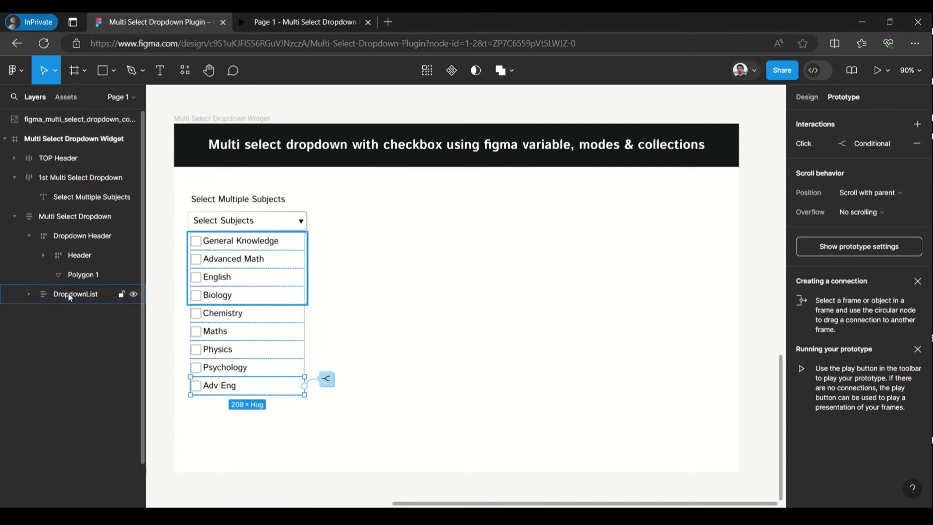
left_click(44, 255)
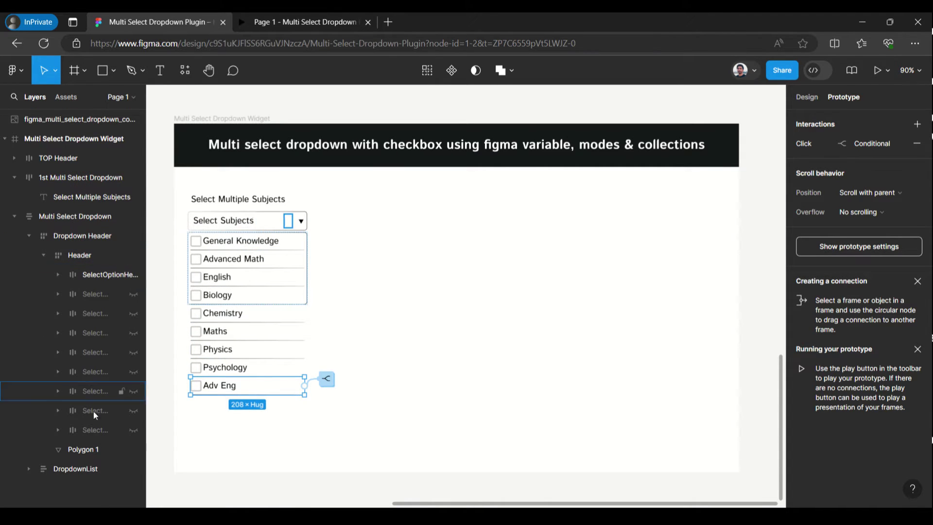
left_click(89, 428)
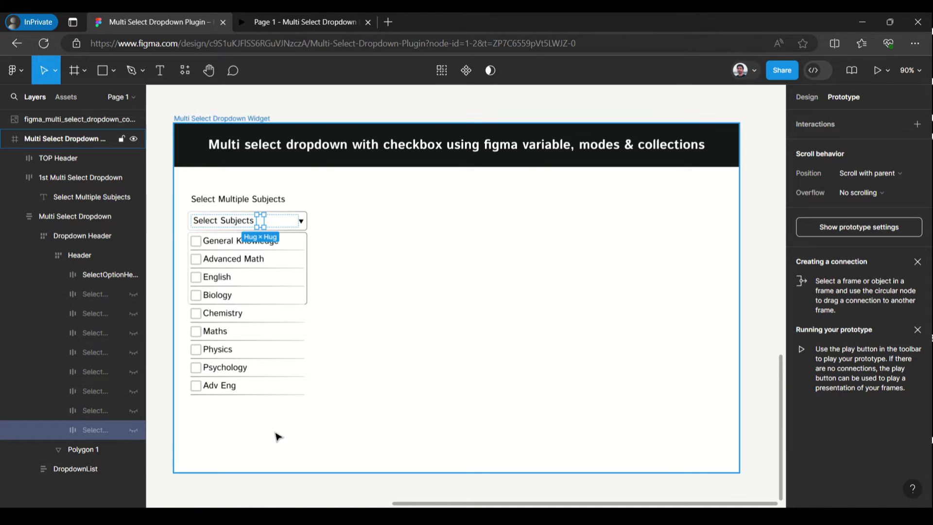
key("ctrl+d")
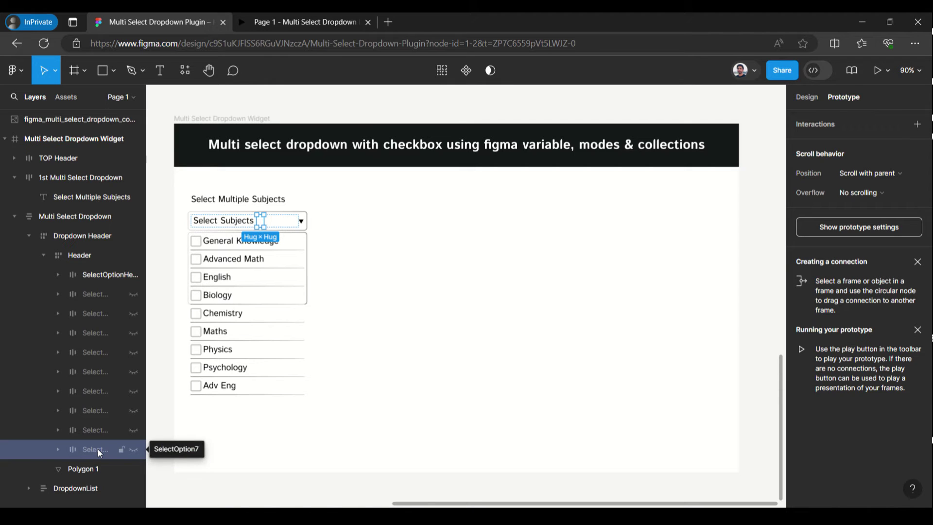
left_click(805, 100)
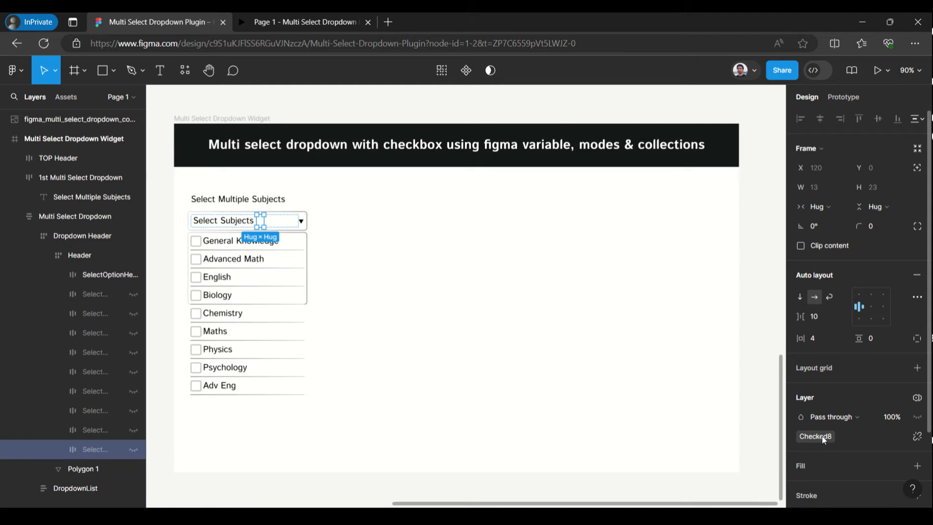
Detach the visibility variable from the duplicated header option layer and bind the layer's visibility to Checked9.
left_click(59, 450)
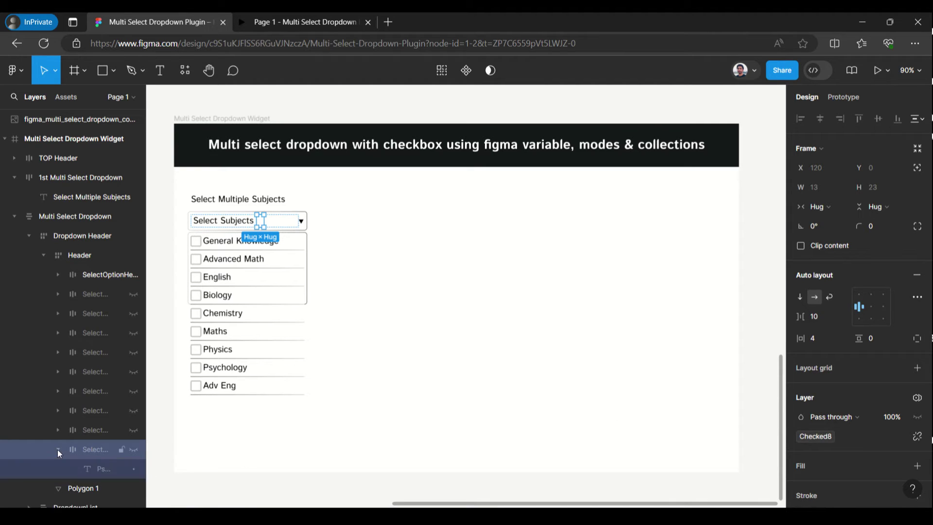
scroll(102, 379, "down", 1)
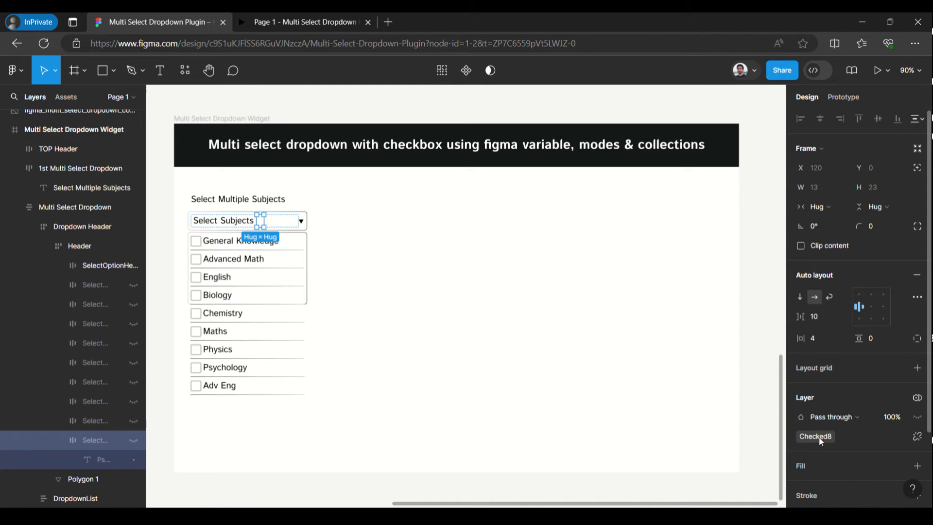
left_click(917, 436)
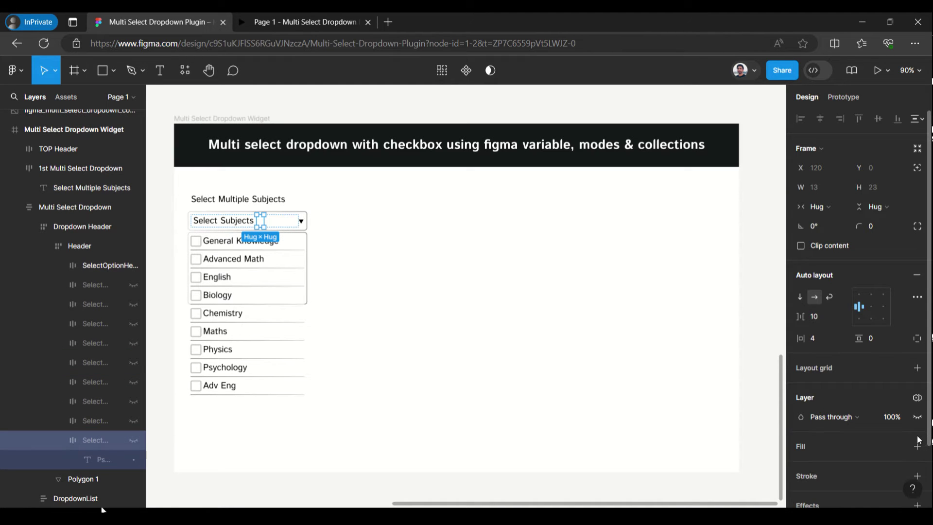
left_click(919, 418)
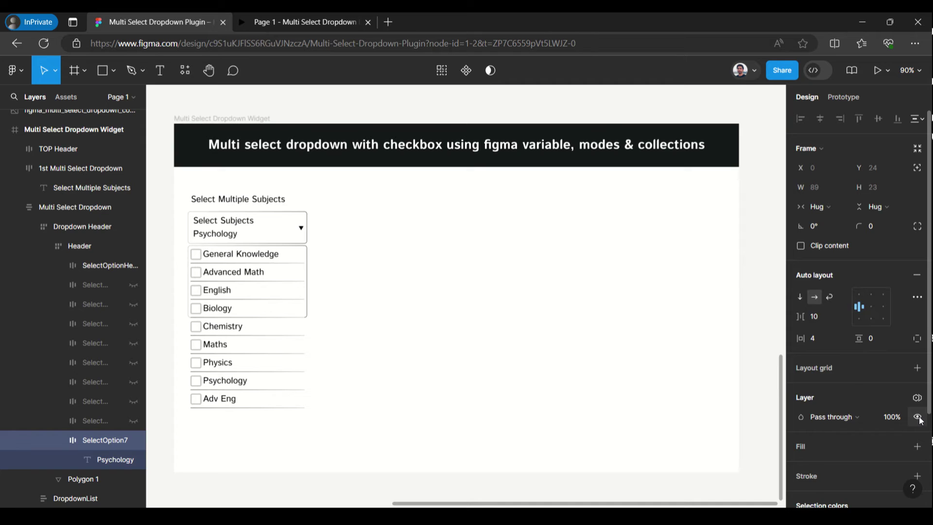
left_click(918, 418)
scroll(859, 474, "down", 2)
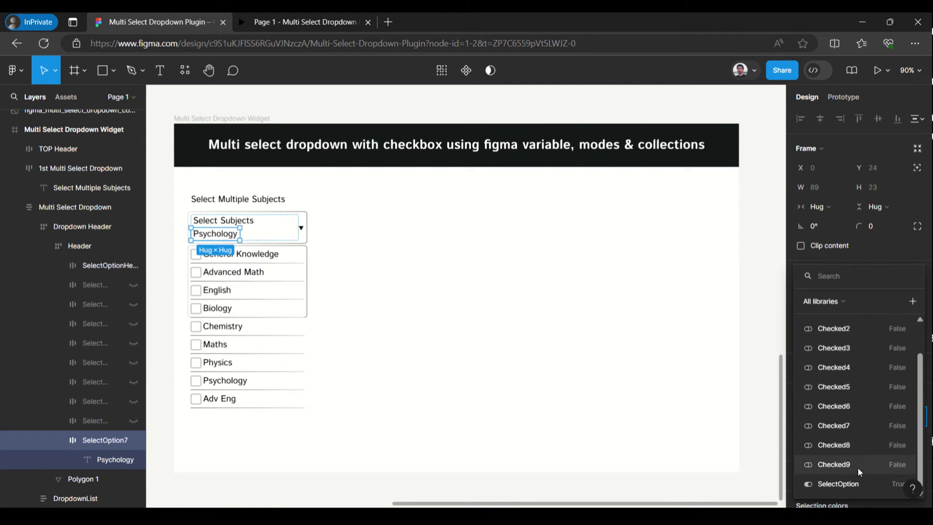
left_click(859, 468)
Rebind the text inside the duplicated header option layer to the Option9 variable and clear the selection.
left_click(96, 459)
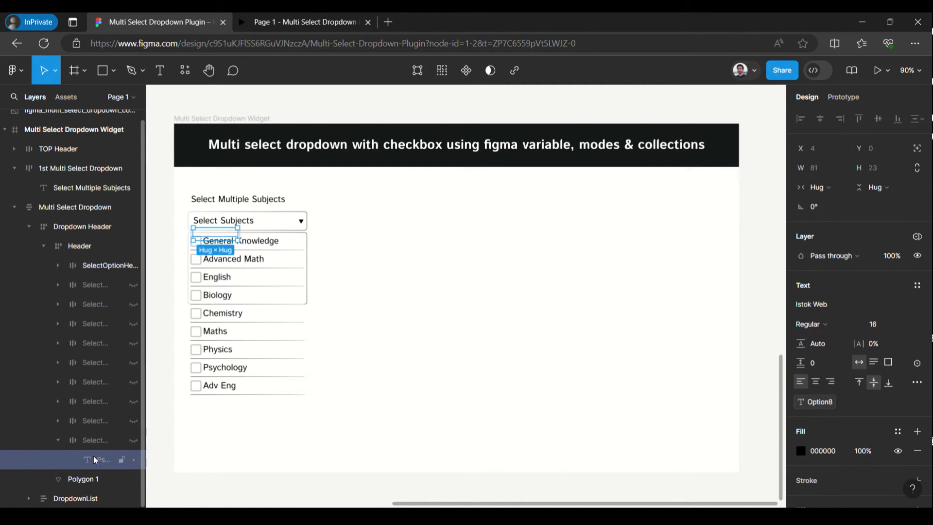
left_click(821, 403)
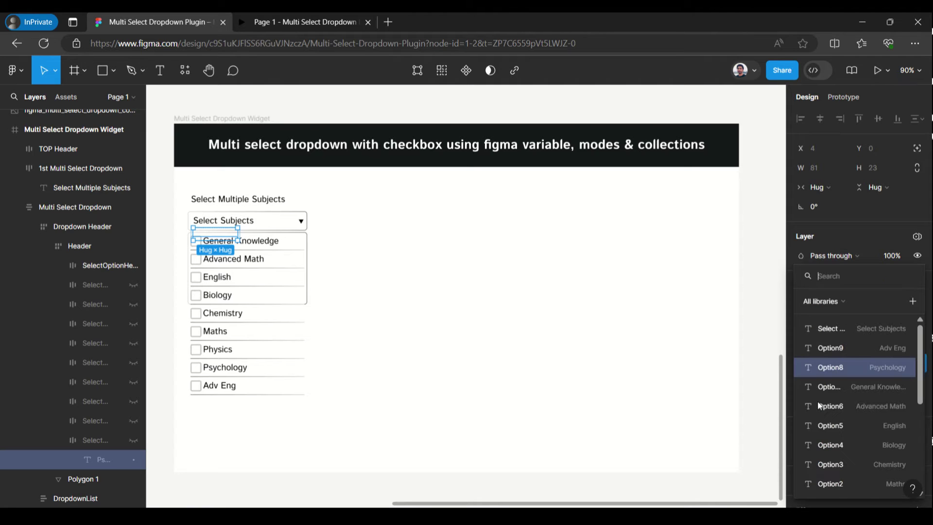
left_click(826, 347)
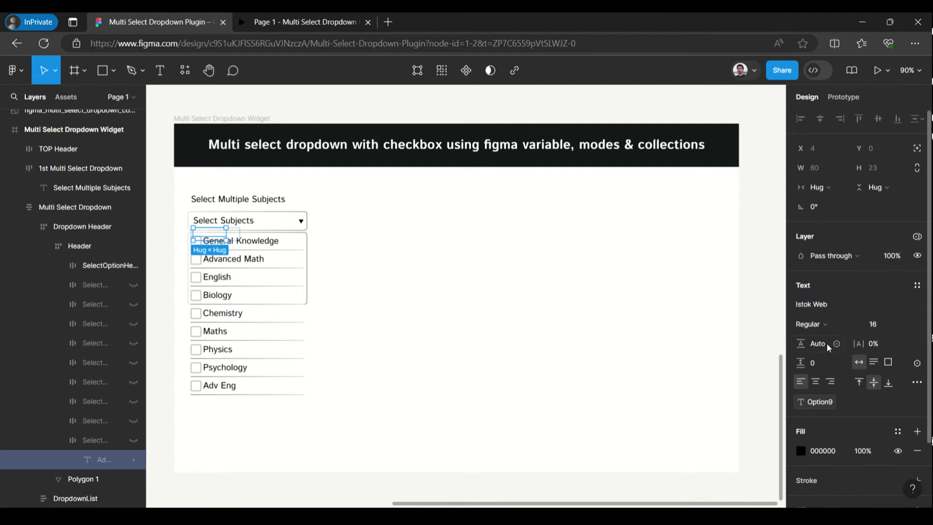
left_click(520, 220)
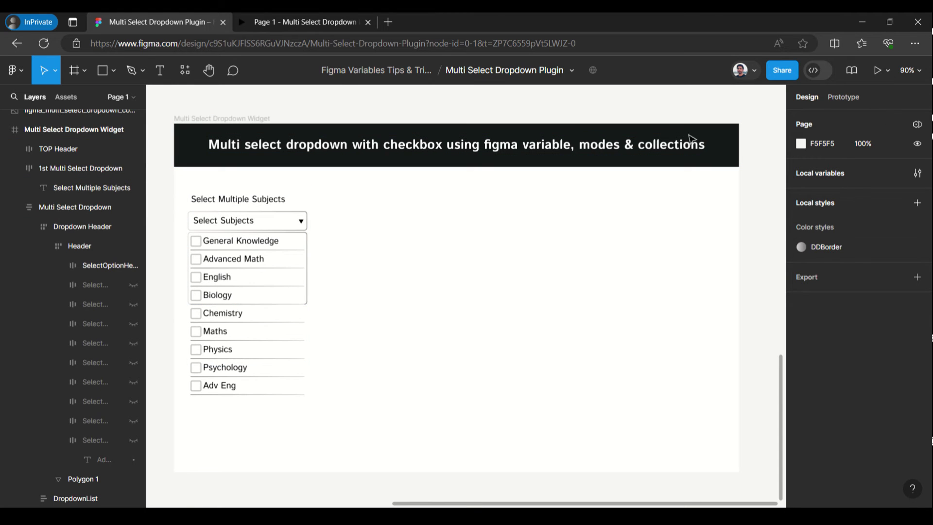
Show the page's local variables table and enable content clipping on the DropdownList frame.
left_click(259, 203)
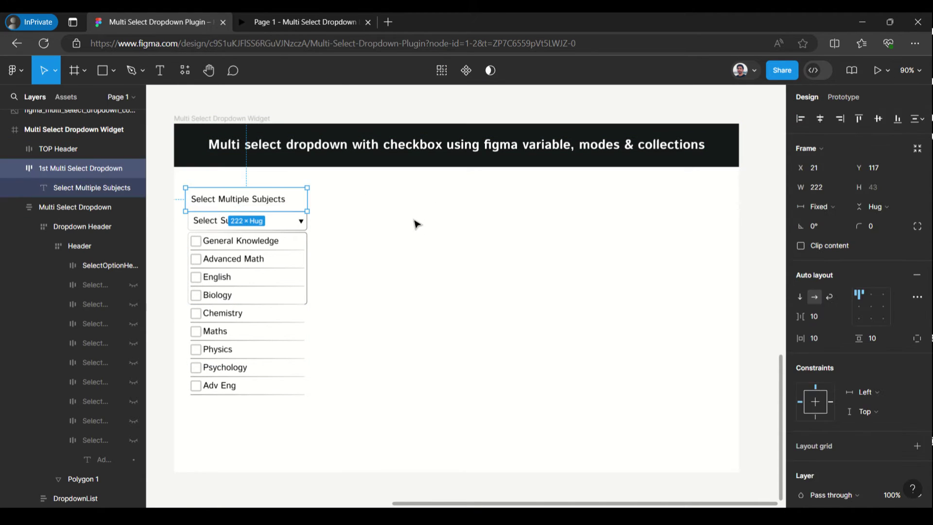
left_click(415, 222)
left_click(218, 232)
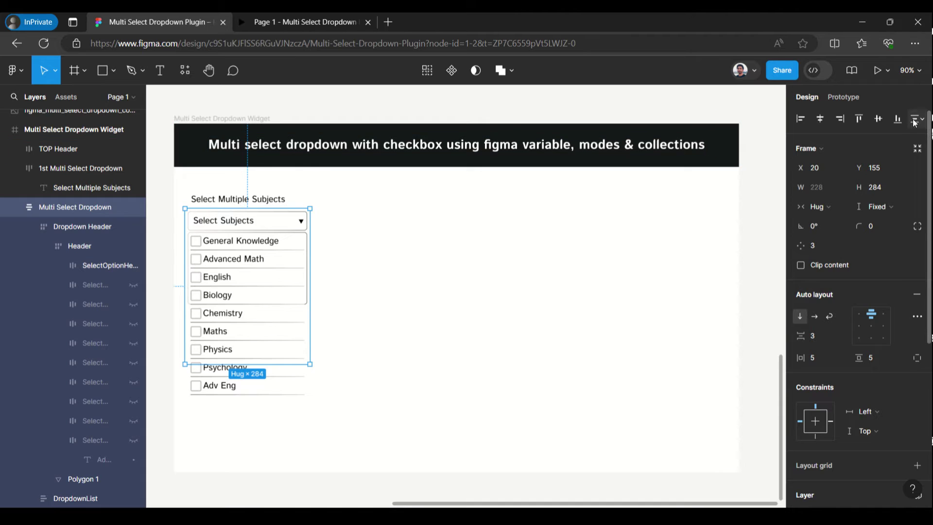
key("Escape")
left_click(821, 176)
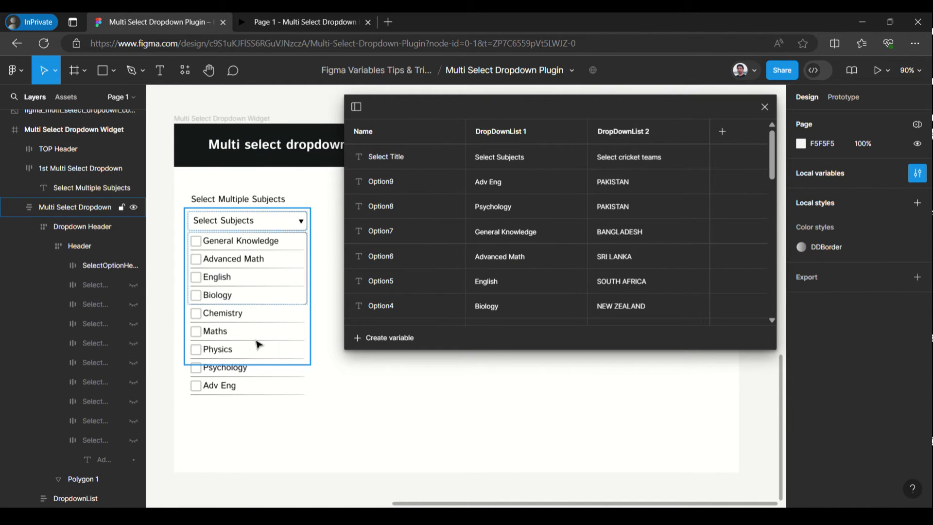
left_click(305, 270)
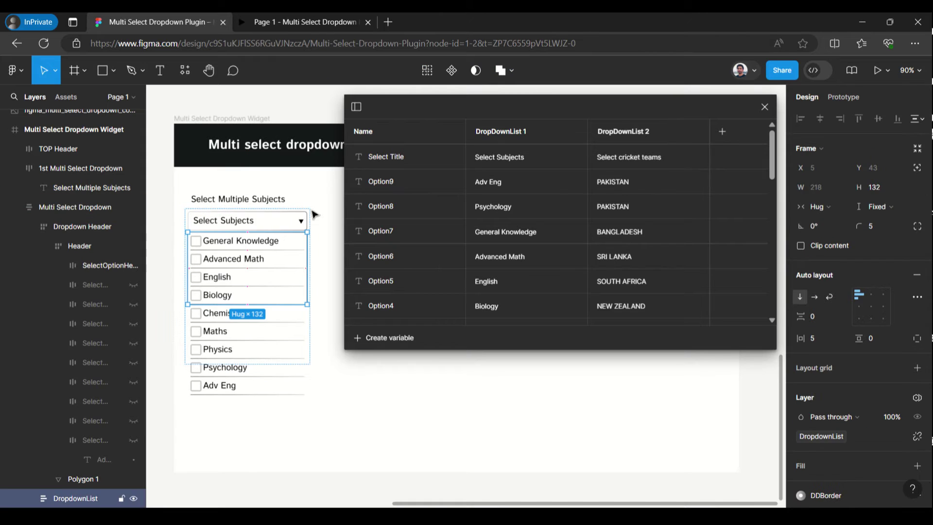
left_click(800, 244)
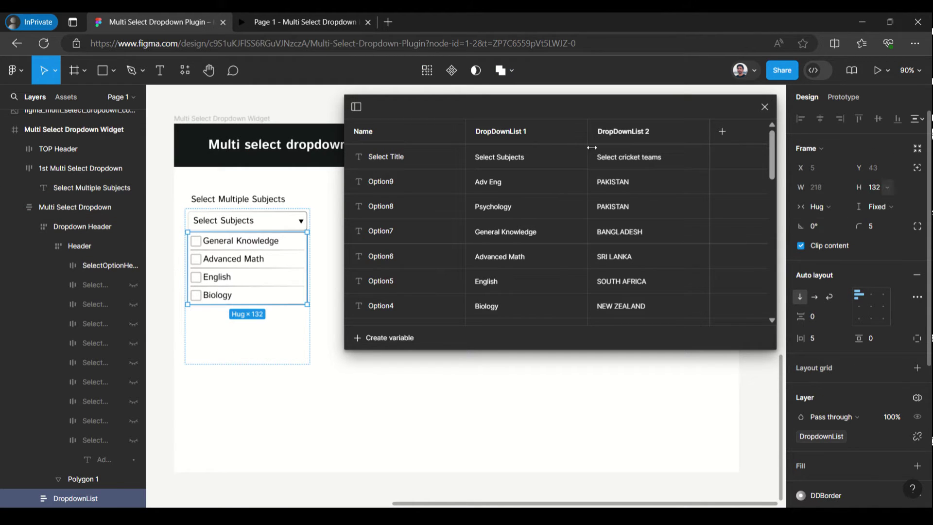
Set the DropdownList variable to False for the DropDownList 1 mode, and present the Multi Select Dropdown Widget frame as a prototype.
scroll(533, 270, "down", 4)
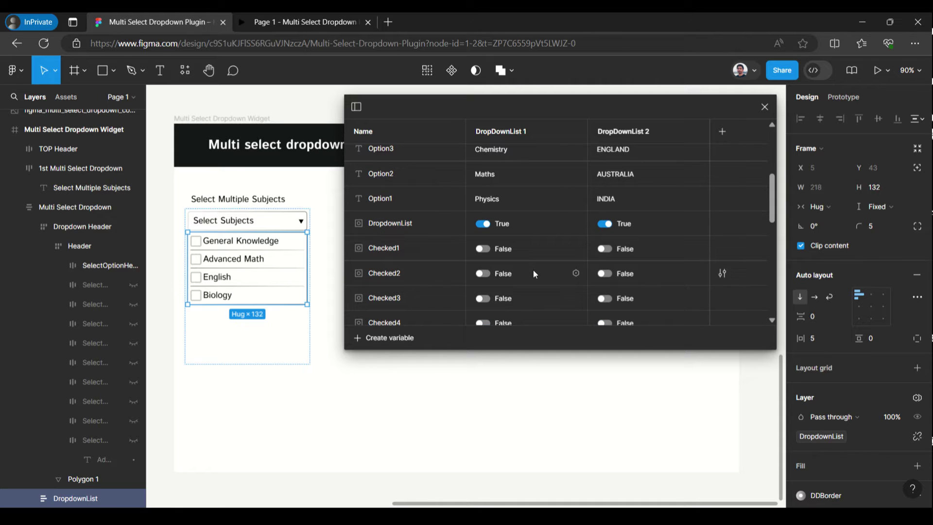
left_click(484, 224)
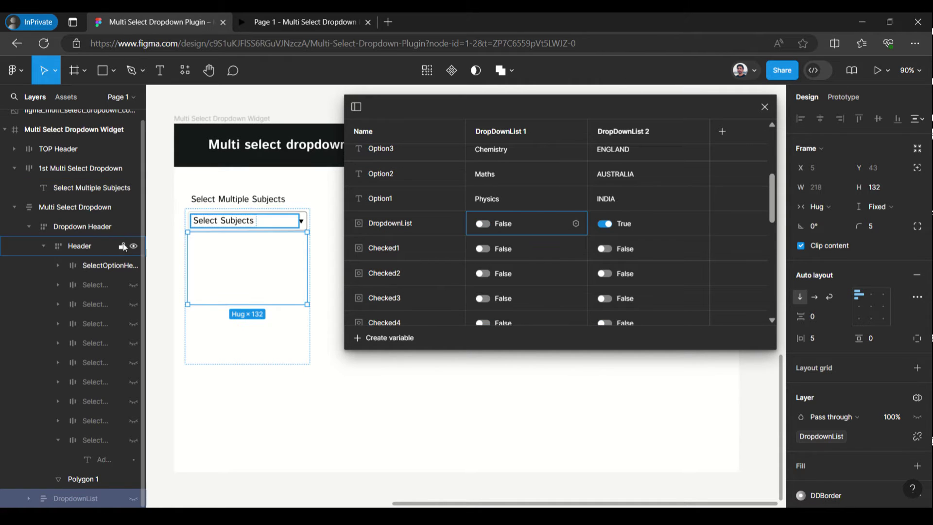
left_click(184, 118)
left_click(886, 72)
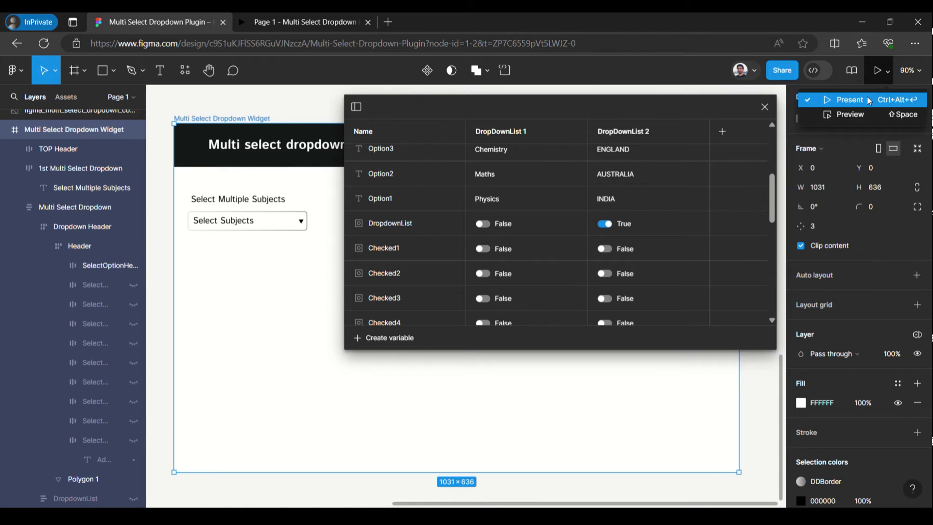
left_click(867, 96)
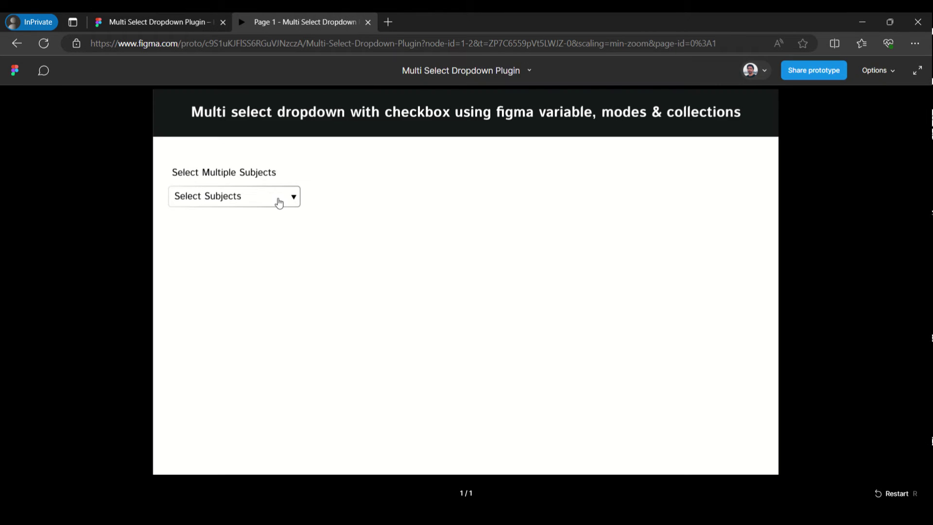
Expand the subjects dropdown in the prototype and test the Adv Eng option by checking, unchecking and rechecking it.
left_click(279, 203)
scroll(246, 272, "down", 3)
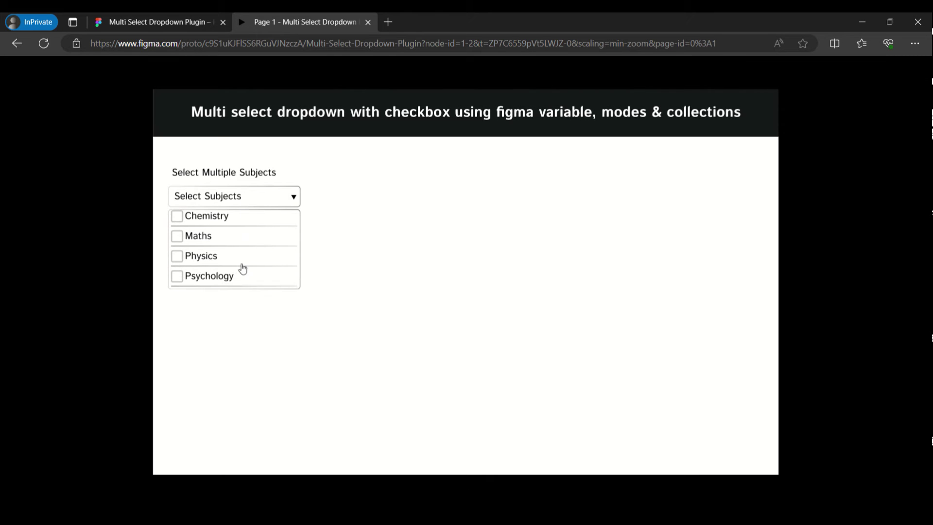
scroll(244, 275, "down", 2)
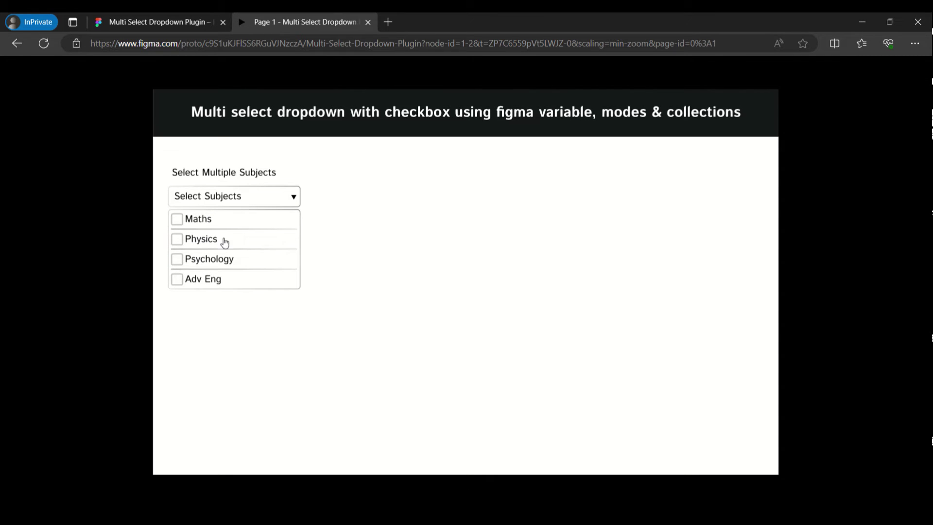
left_click(209, 283)
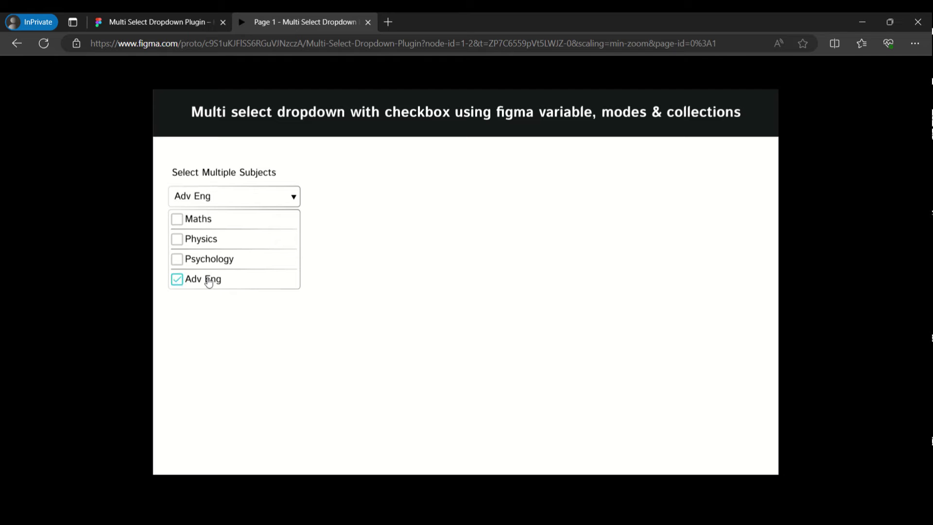
left_click(209, 282)
left_click(209, 282)
Test the remaining options by checking every subject from Psychology up to General Knowledge in the prototype's dropdown.
left_click(208, 259)
left_click(206, 246)
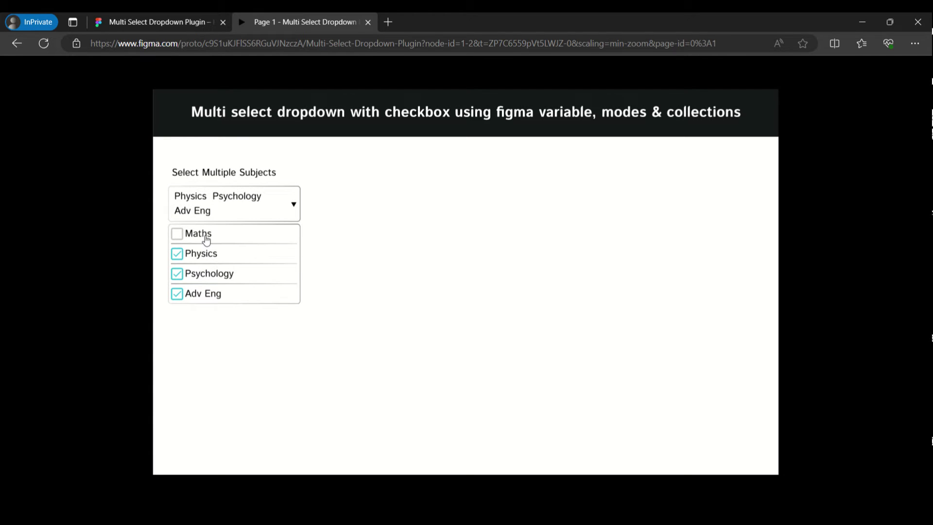
left_click(207, 238)
scroll(219, 282, "down", 2)
left_click(219, 261)
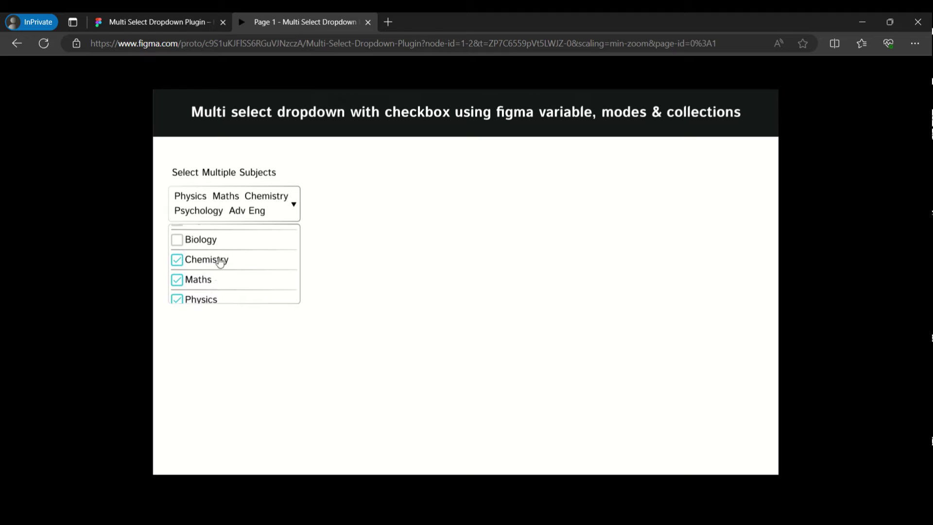
scroll(218, 277, "up", 2)
left_click(212, 267)
left_click(222, 264)
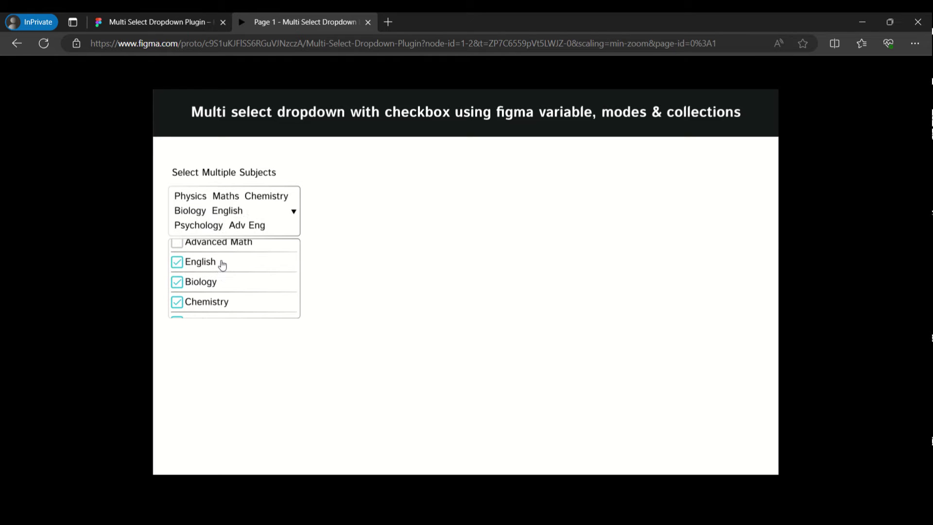
scroll(224, 286, "up", 1)
left_click(221, 268)
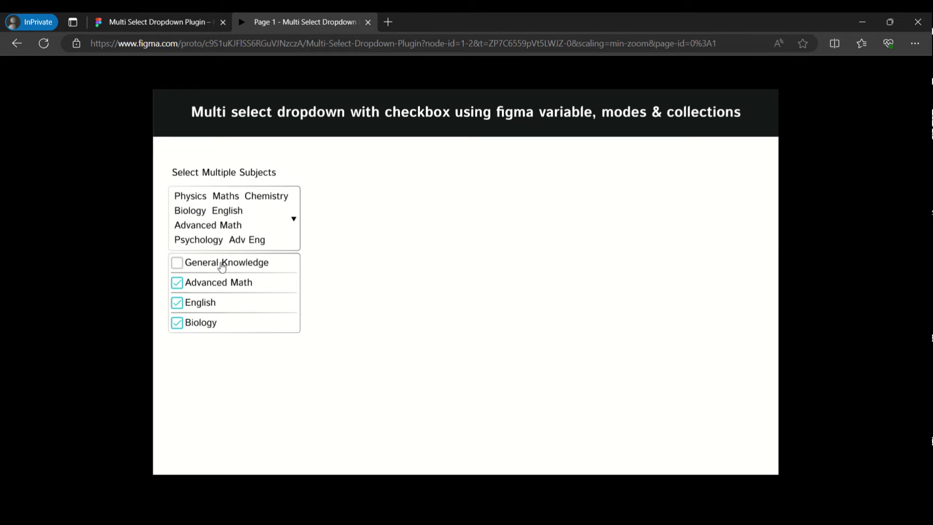
left_click(222, 267)
Return to the design file and review the Option, Checked and SelectOption variables of both dropdown modes.
left_click(130, 23)
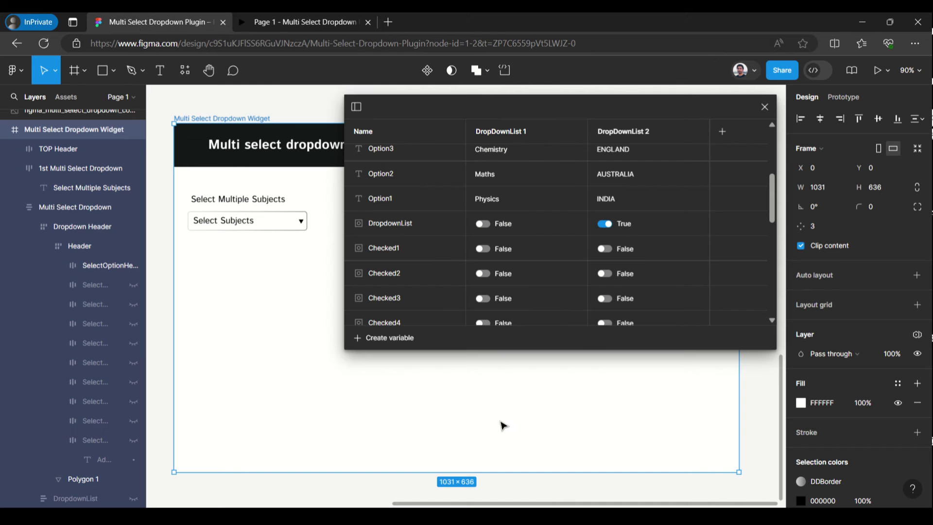
scroll(562, 295, "down", 4)
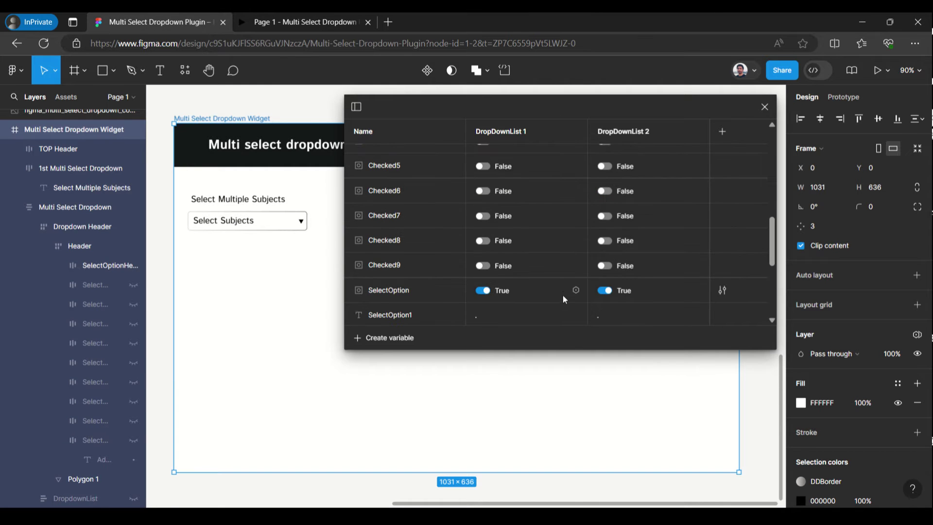
scroll(562, 295, "down", 4)
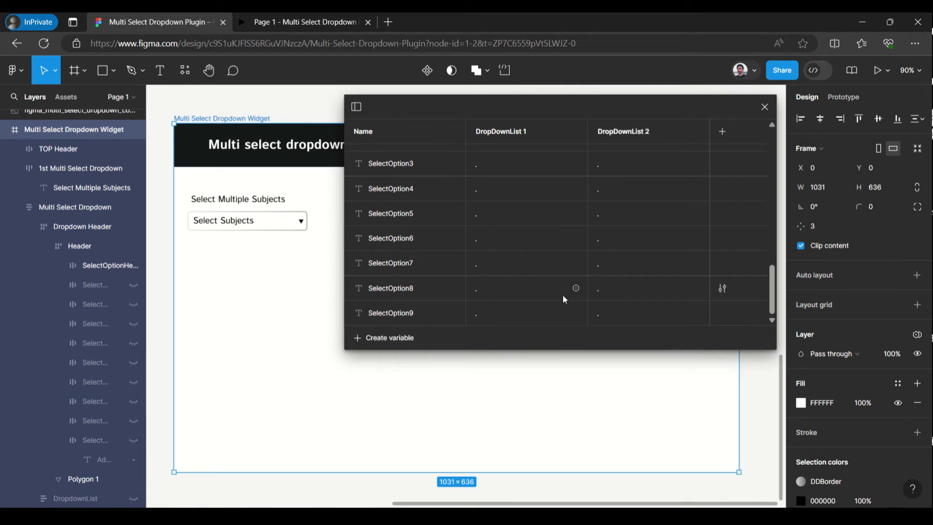
scroll(563, 295, "up", 4)
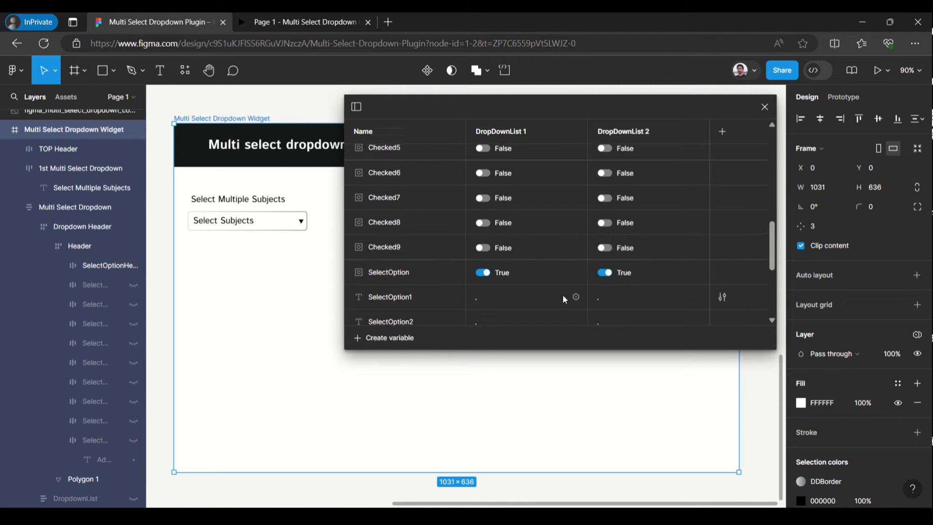
scroll(563, 296, "up", 7)
scroll(503, 267, "up", 1)
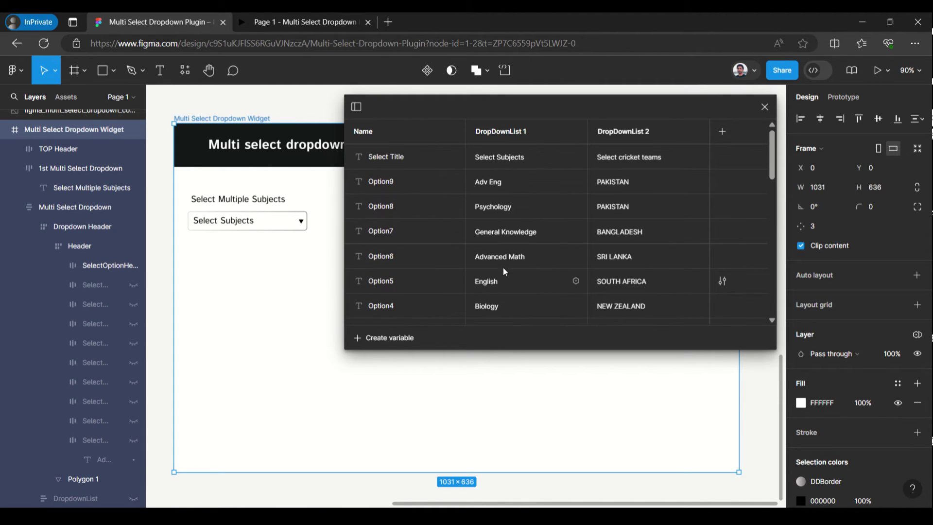
left_click(395, 187)
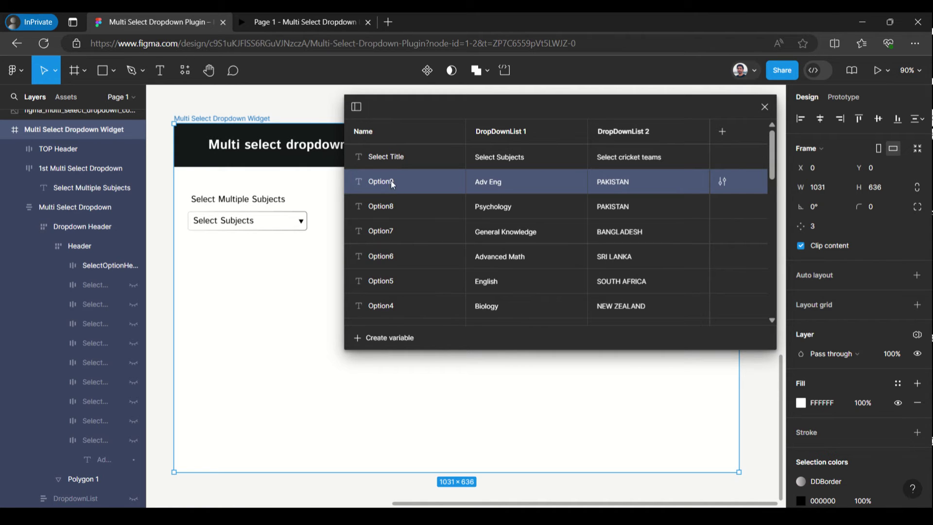
scroll(538, 260, "down", 8)
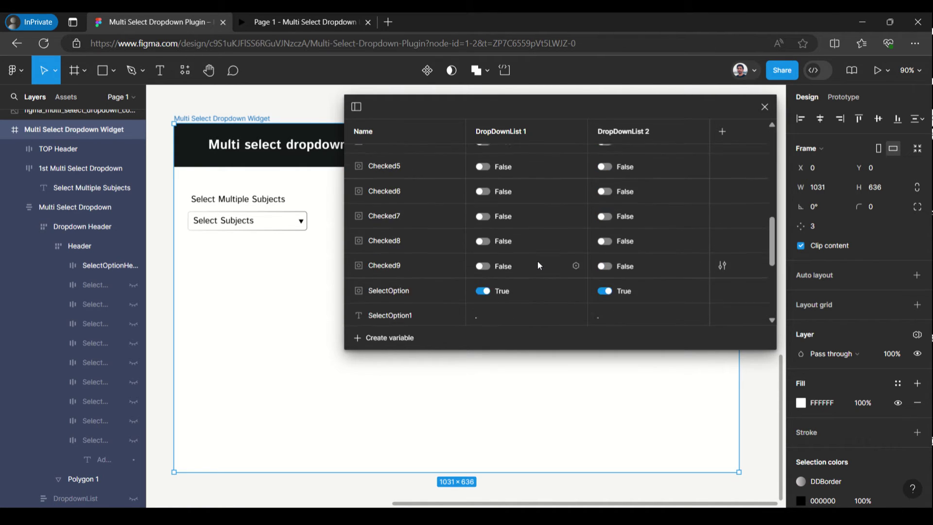
scroll(538, 262, "down", 5)
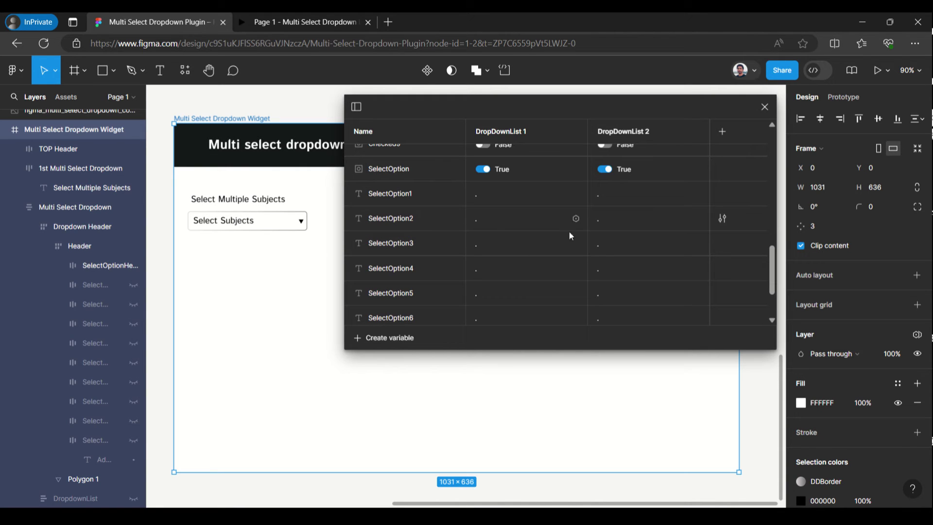
Toggle the SelectOption variable's DropDownList 1 value off and back on.
left_click(482, 169)
left_click(482, 169)
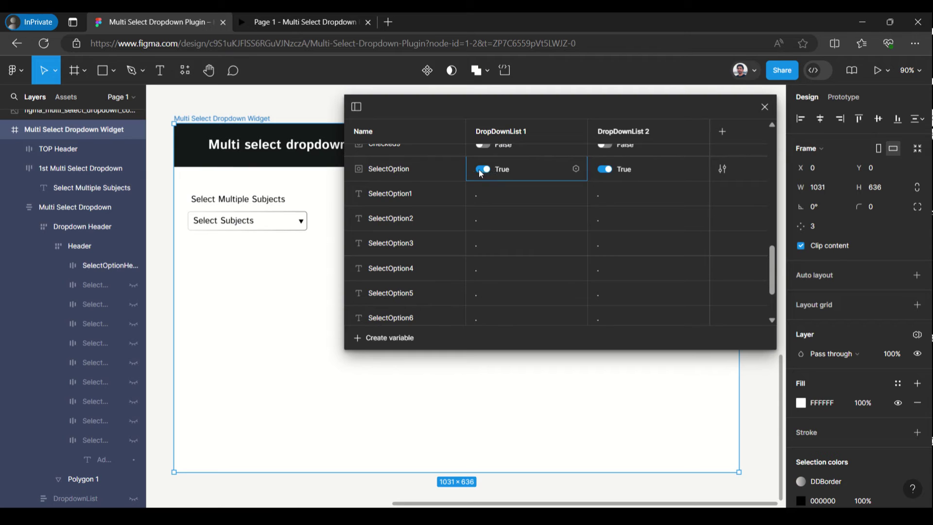
scroll(454, 295, "up", 2)
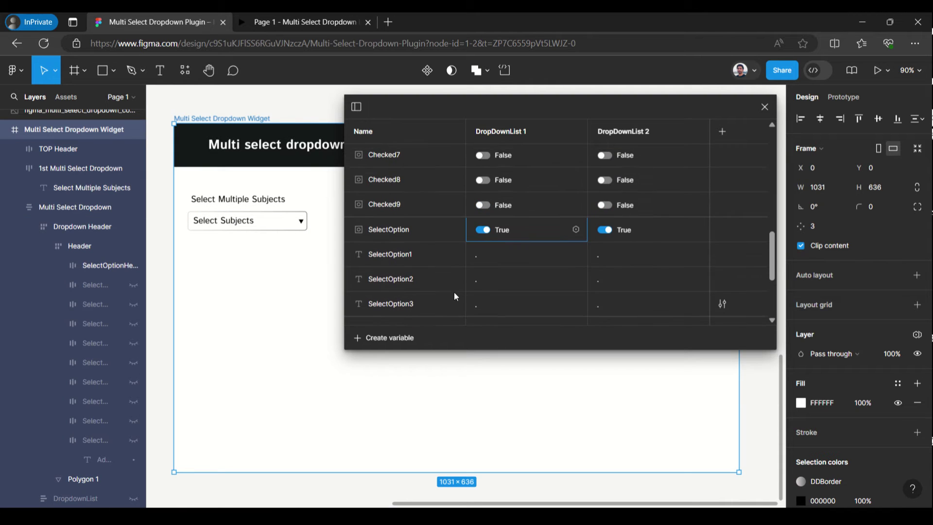
Set the DropdownList variable to True for DropDownList 1 and turn off content clipping on the DropdownList frame.
scroll(455, 296, "down", 5)
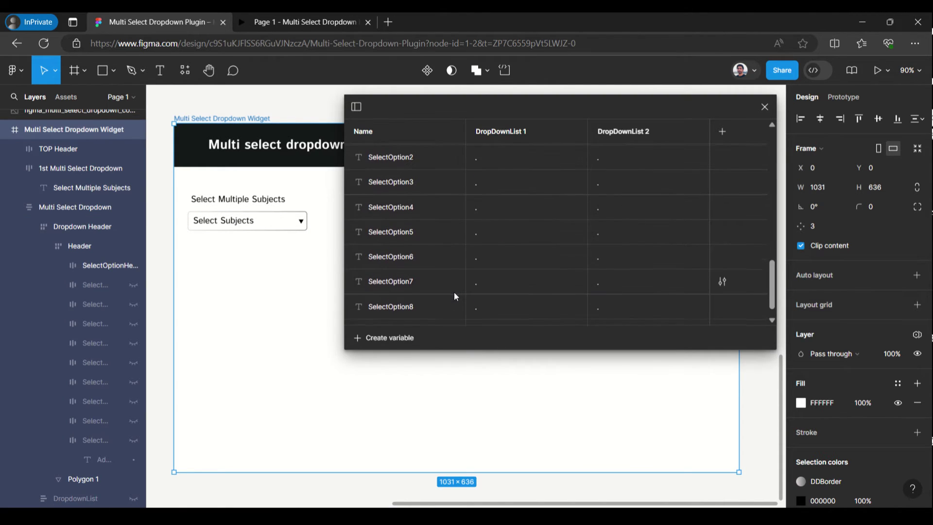
scroll(454, 291, "up", 12)
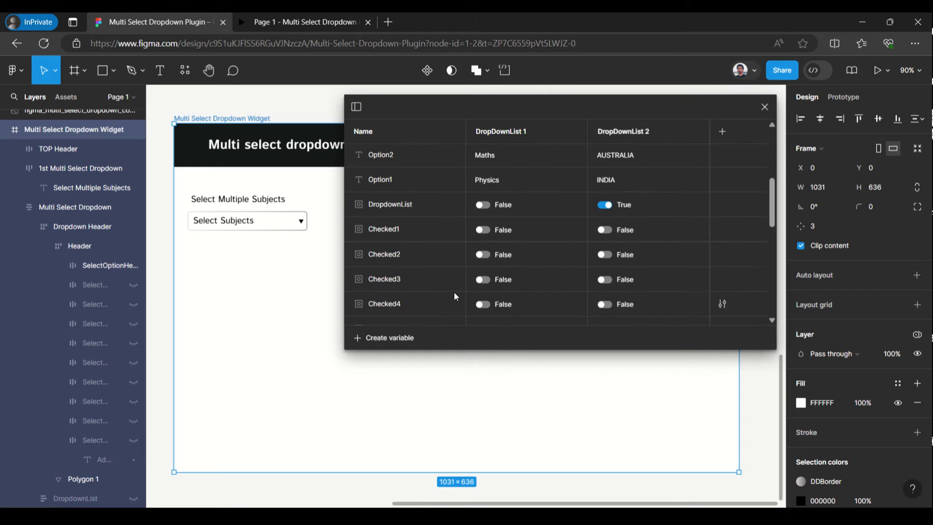
left_click(416, 207)
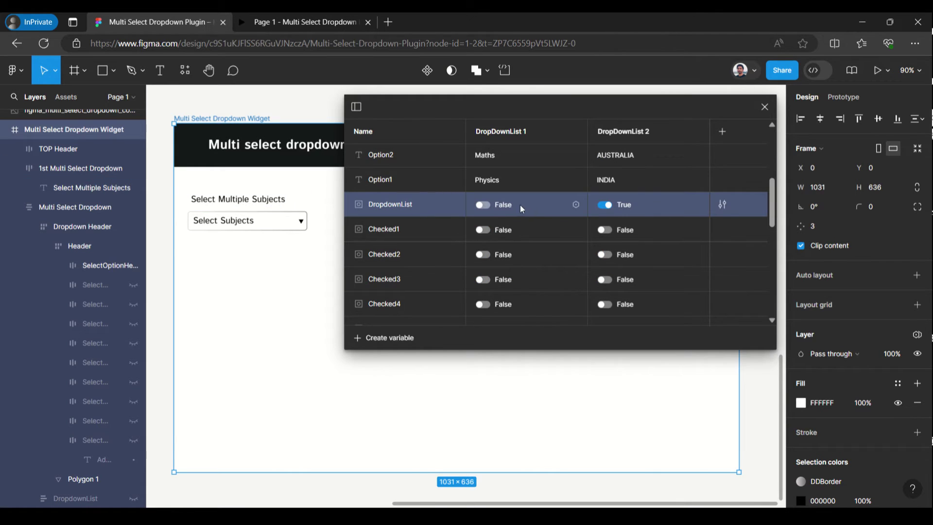
left_click(483, 205)
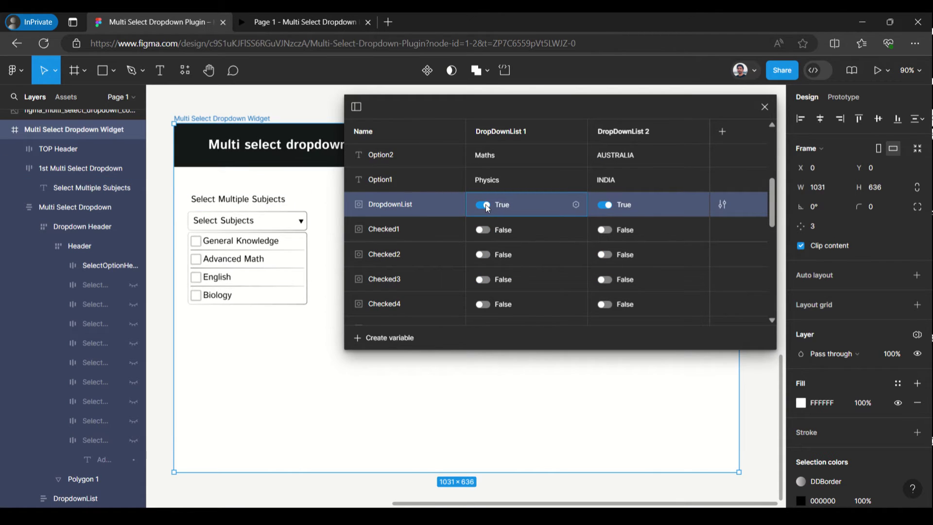
left_click(294, 235)
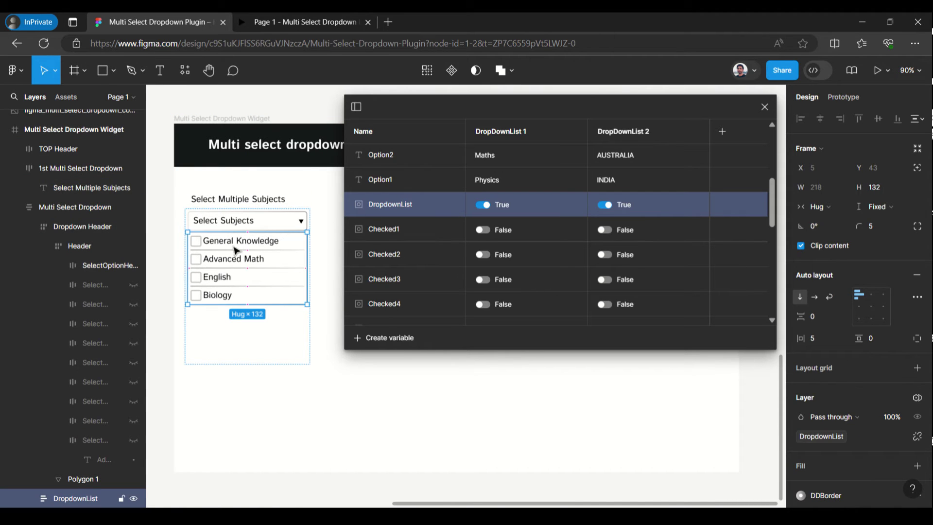
left_click(801, 247)
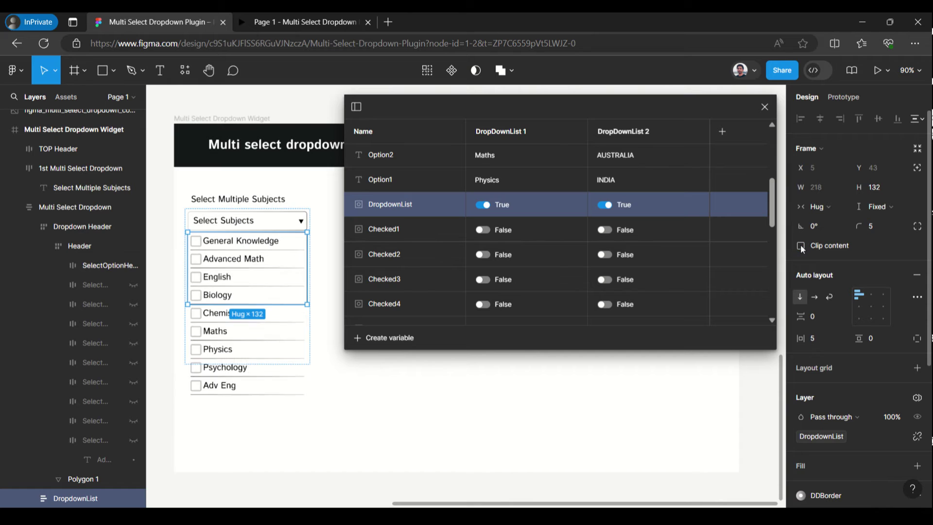
Try duplicating the Adv Eng option row in the subjects list, and undo the duplication.
left_click(274, 392)
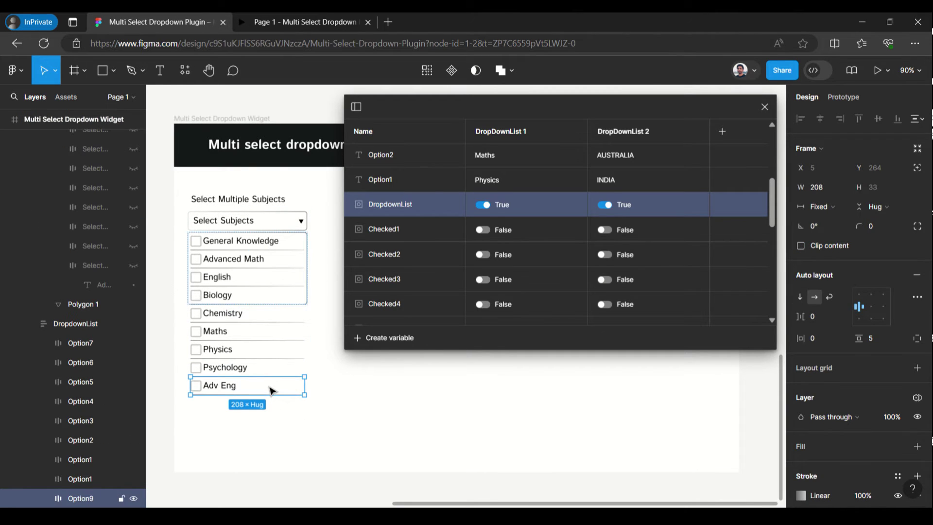
key("ctrl+d")
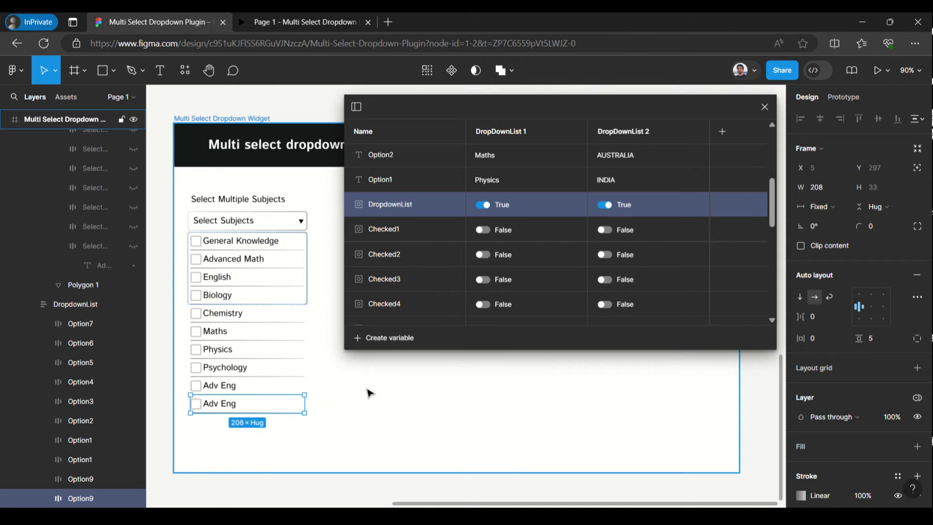
key("ctrl+z")
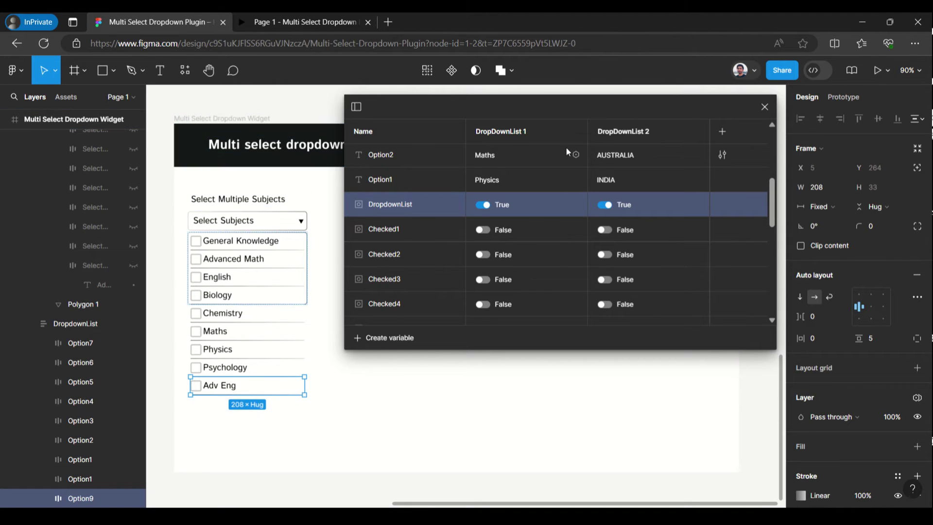
Restore content clipping on the DropdownList frame and set the DropdownList variable to False for DropDownList 1.
left_click(307, 249)
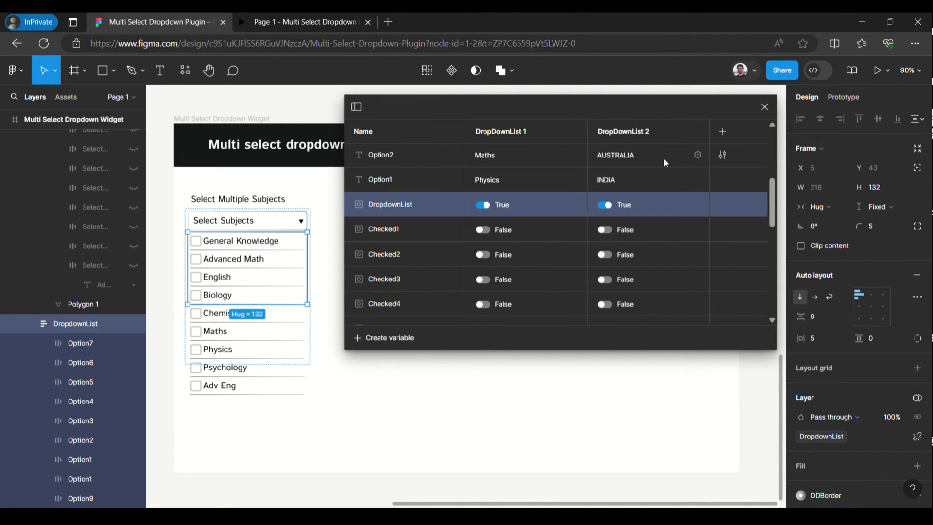
left_click(800, 246)
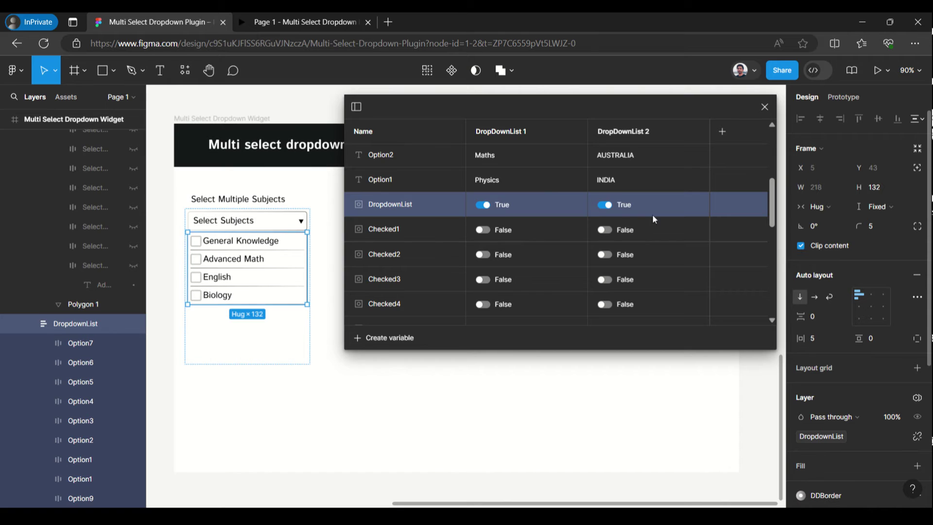
left_click(481, 205)
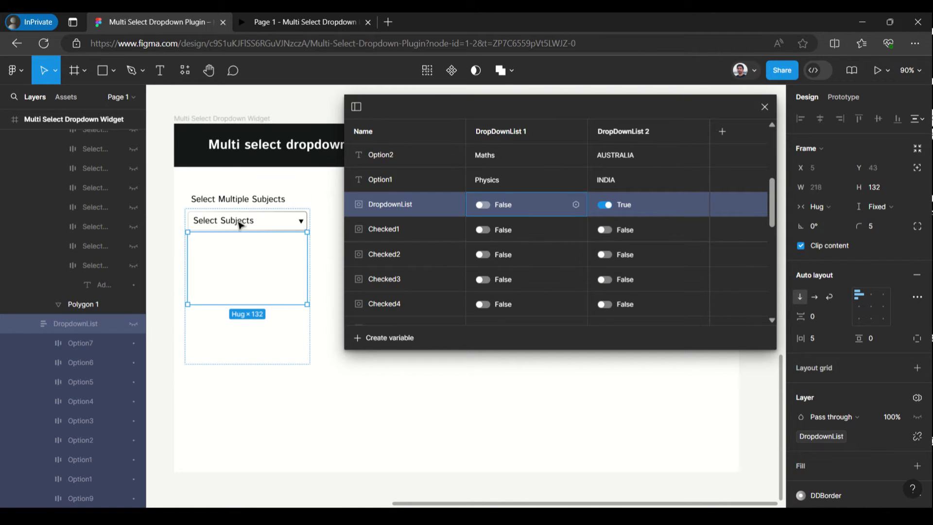
left_click(340, 246)
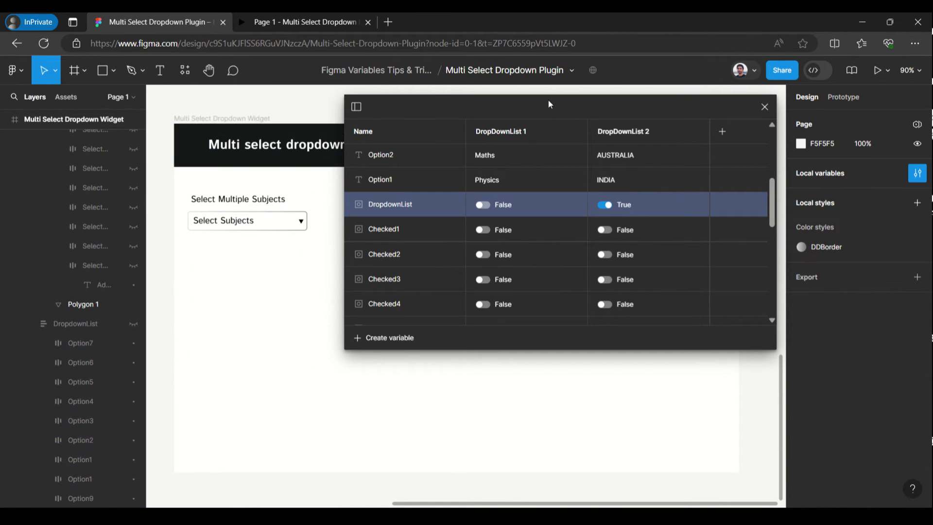
Close the local variables window and collapse the Multi Select Dropdown and 1st Multi Select Dropdown layers.
left_click_drag(561, 112, 564, 152)
left_click(769, 147)
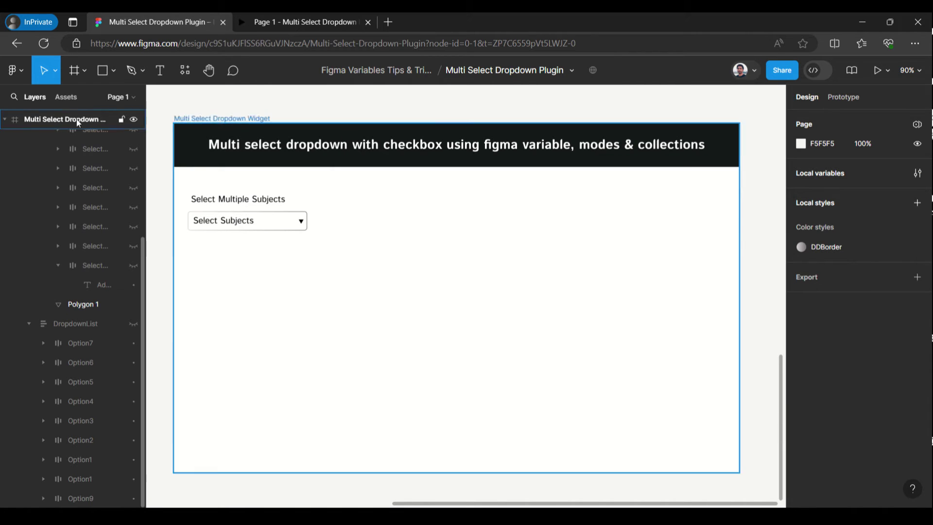
scroll(58, 200, "up", 5)
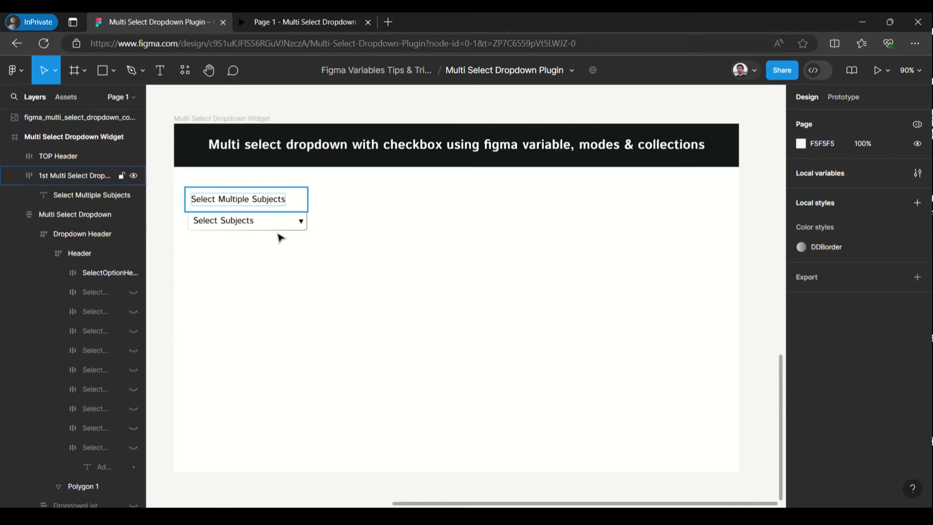
left_click(14, 214)
left_click(16, 174)
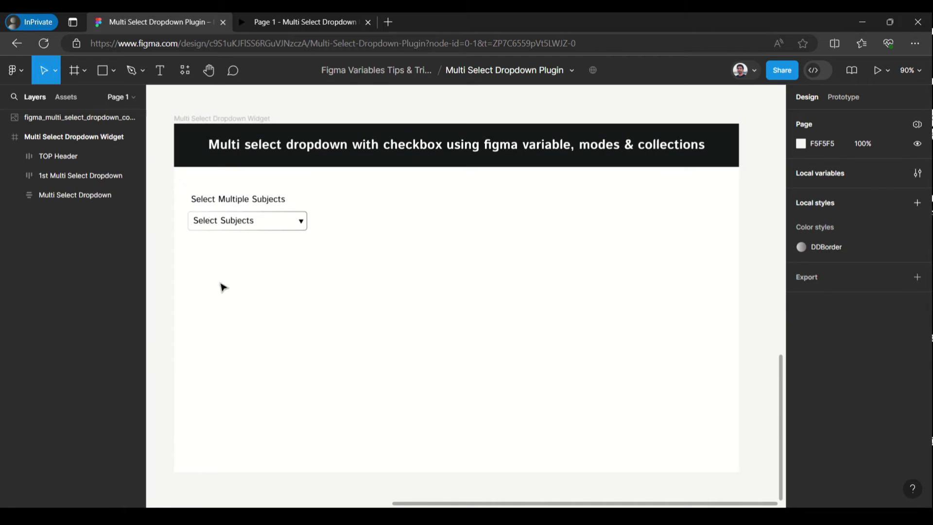
Duplicate the Select Multiple Subjects label together with its dropdown beside the originals, with the copied dropdown at about X 277.
left_click(226, 201)
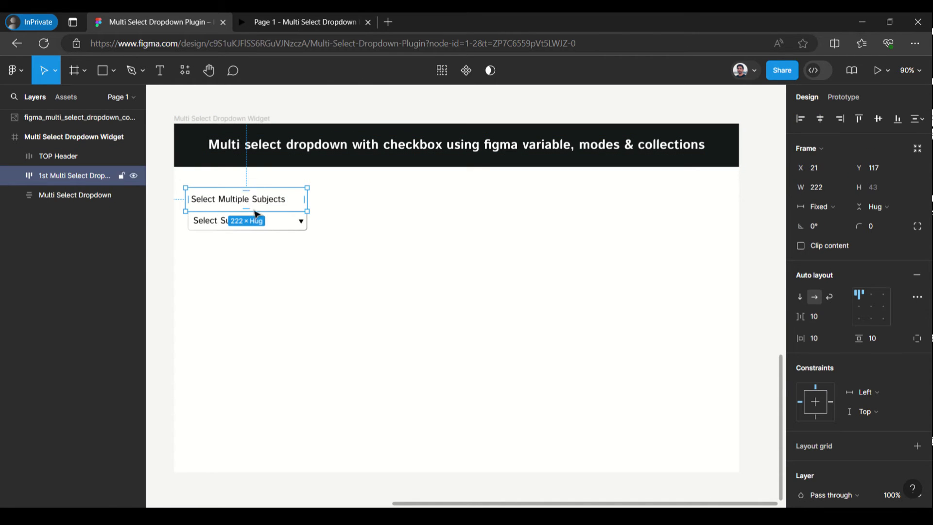
left_click(66, 193, "shift")
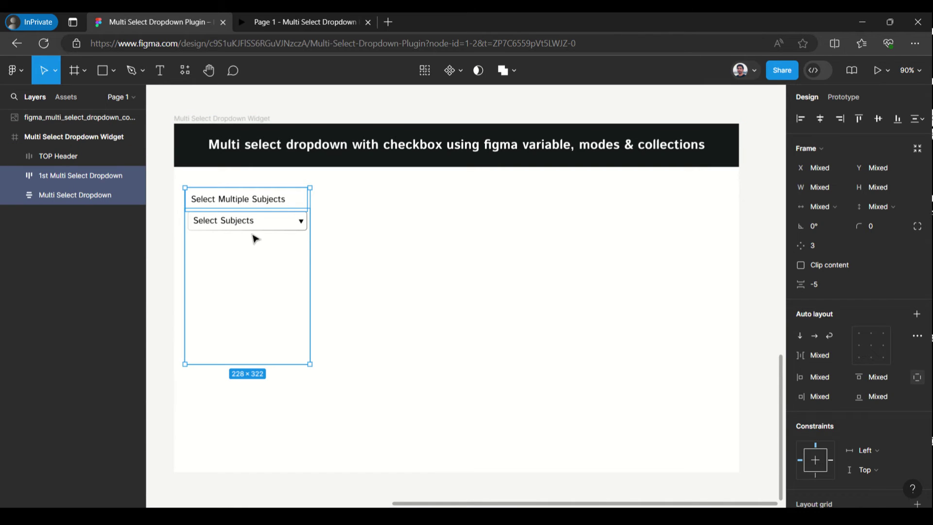
left_click_drag(253, 224, 394, 224, "alt")
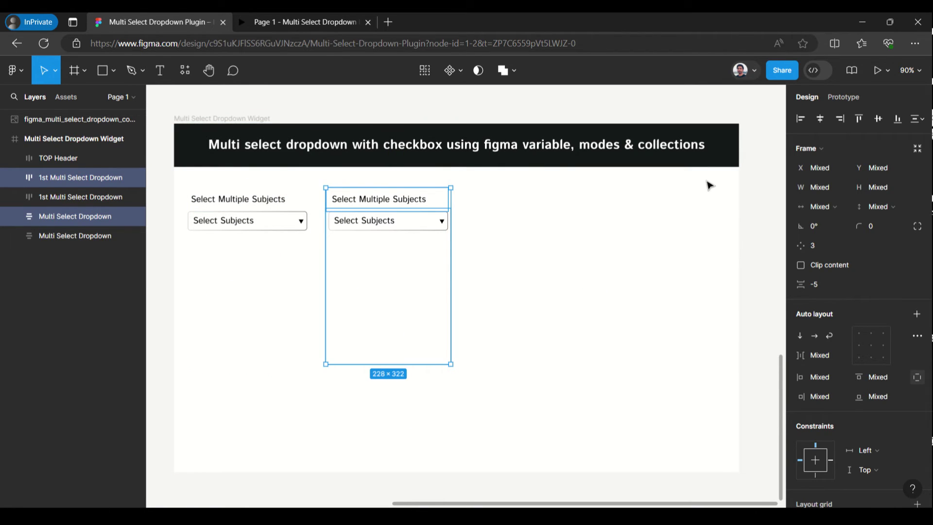
Reorder the duplicated layers so each 1st Multi Select Dropdown label sits directly above its own Multi Select Dropdown.
left_click(57, 218)
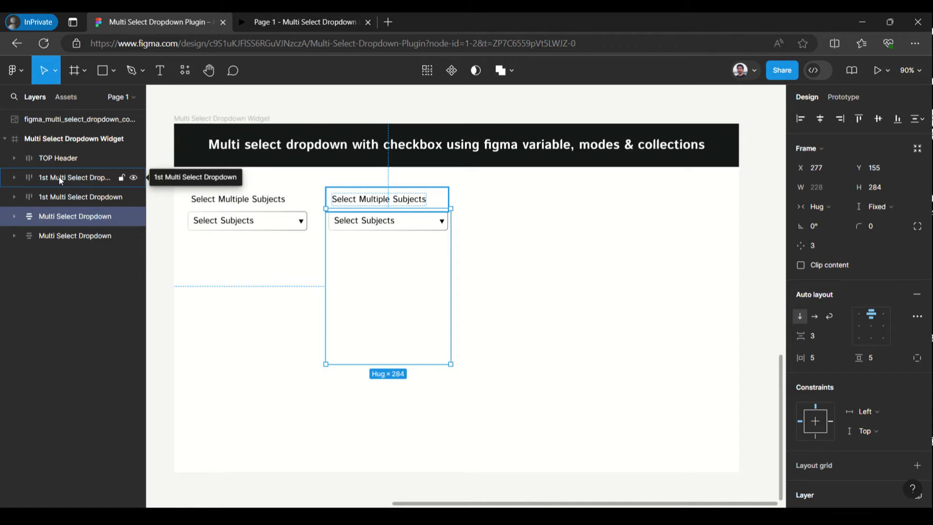
mouse_move(60, 176)
left_mouse_down()
mouse_move(63, 222)
mouse_move(64, 185)
left_mouse_up()
left_click(67, 235)
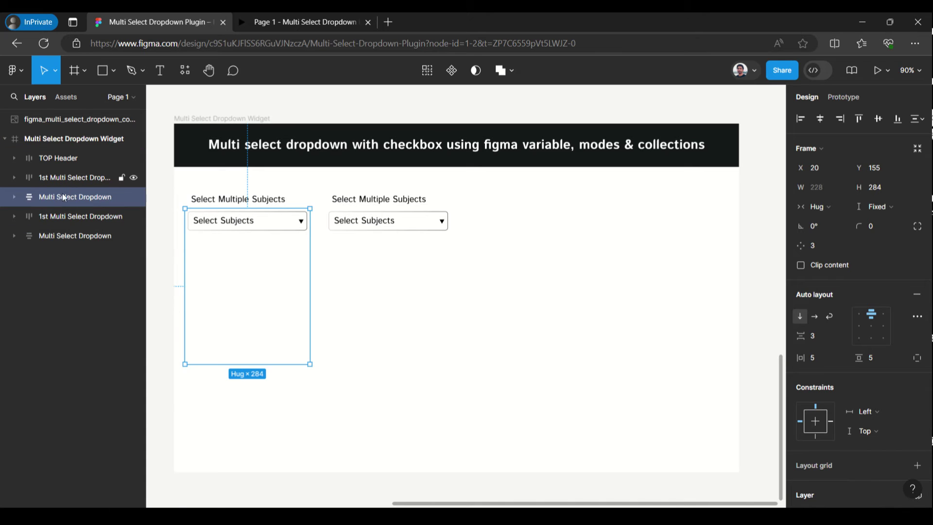
left_click(63, 217)
Switch the copied Multi Select Dropdown's Collection 1 variable mode to DropDownList 2.
left_click(67, 235)
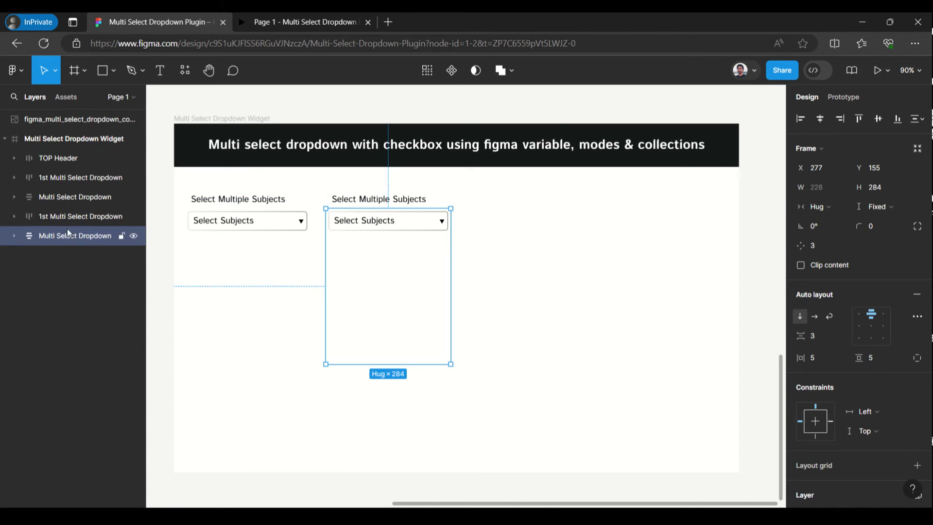
scroll(902, 267, "down", 5)
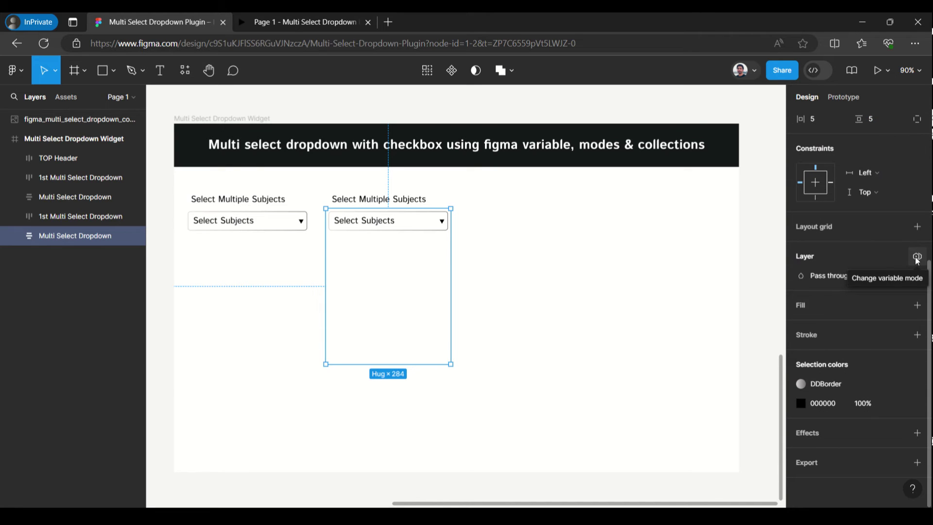
left_click(916, 257)
mouse_move(882, 297)
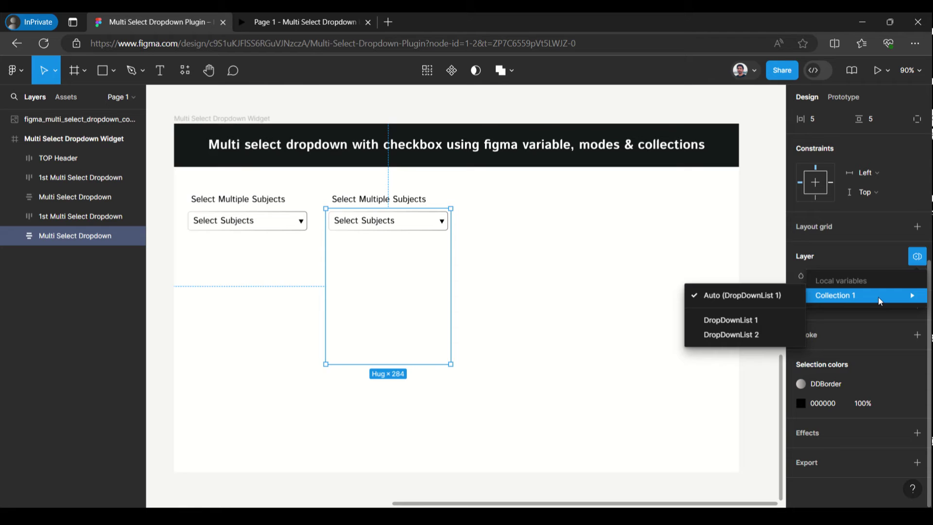
left_click(735, 336)
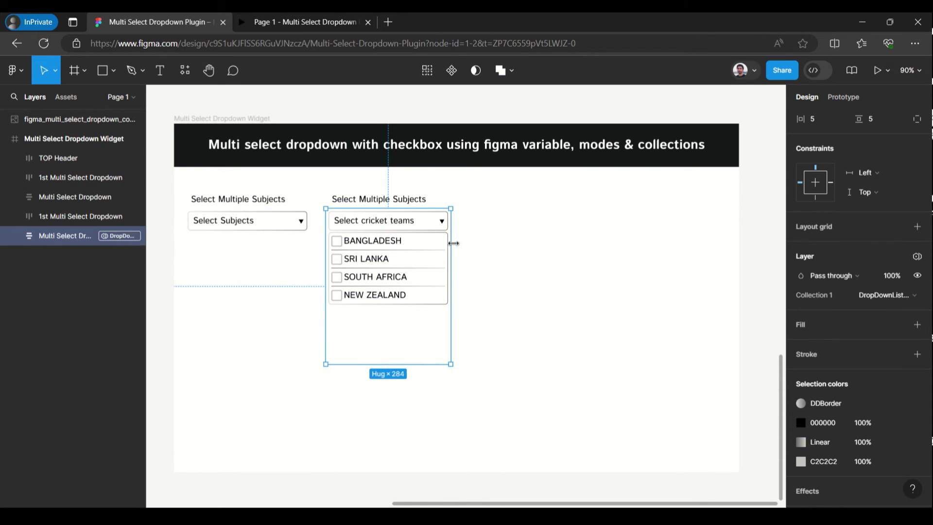
Add a third variable mode to the local variables collection and name it DropDownList 3.
left_click(734, 208)
left_click(825, 175)
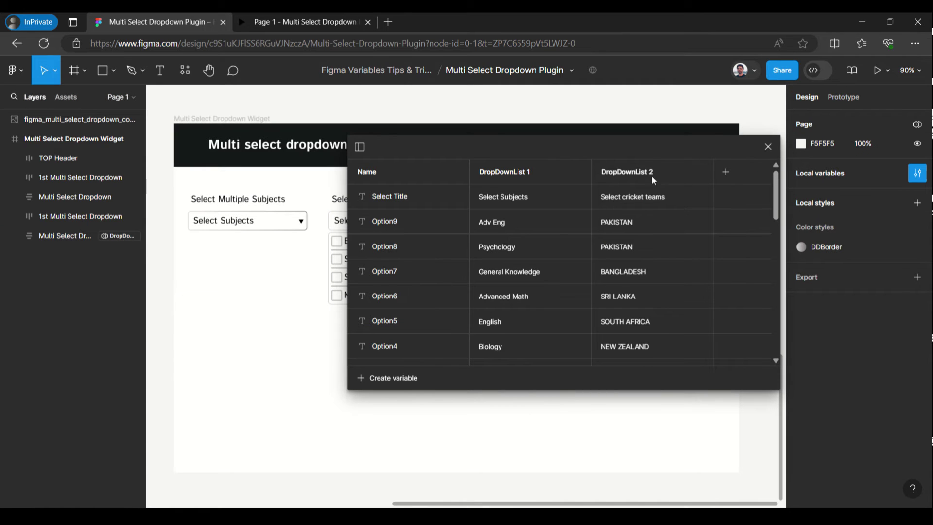
left_click(726, 173)
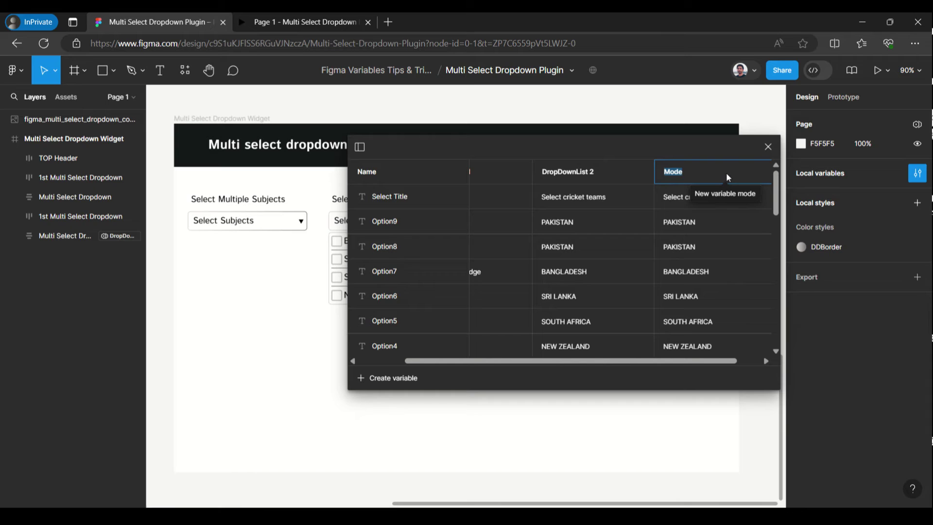
double_click(594, 173)
key("ctrl+c")
double_click(689, 171)
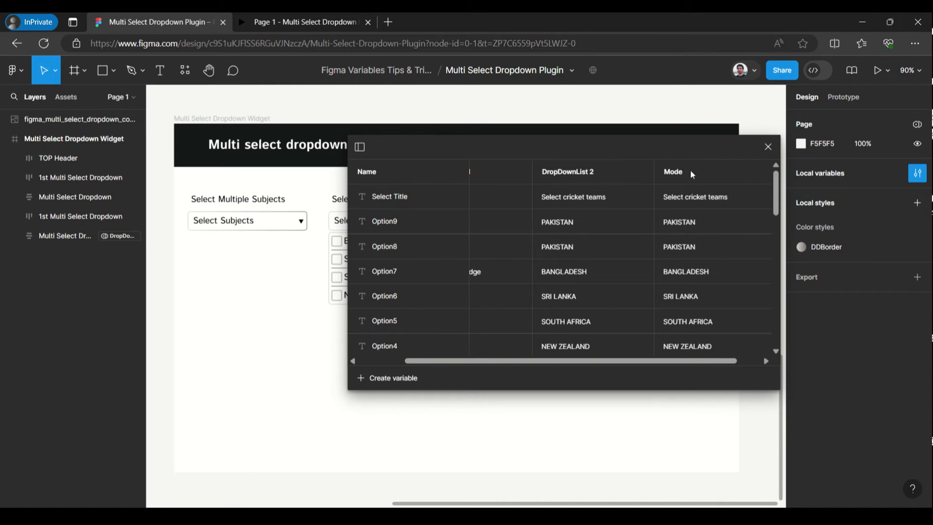
key("ctrl+v")
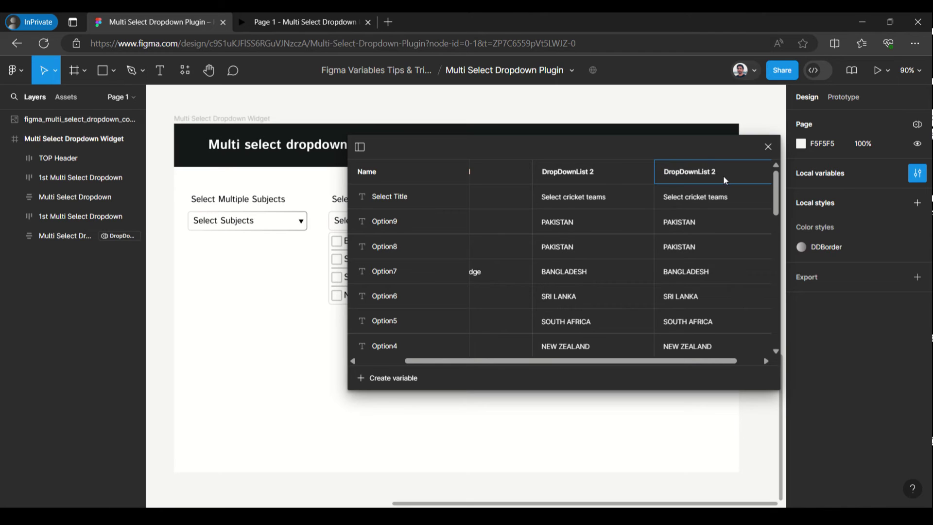
type("3")
Set the Select Title value of the DropDownList 3 mode to "Select car".
double_click(709, 197)
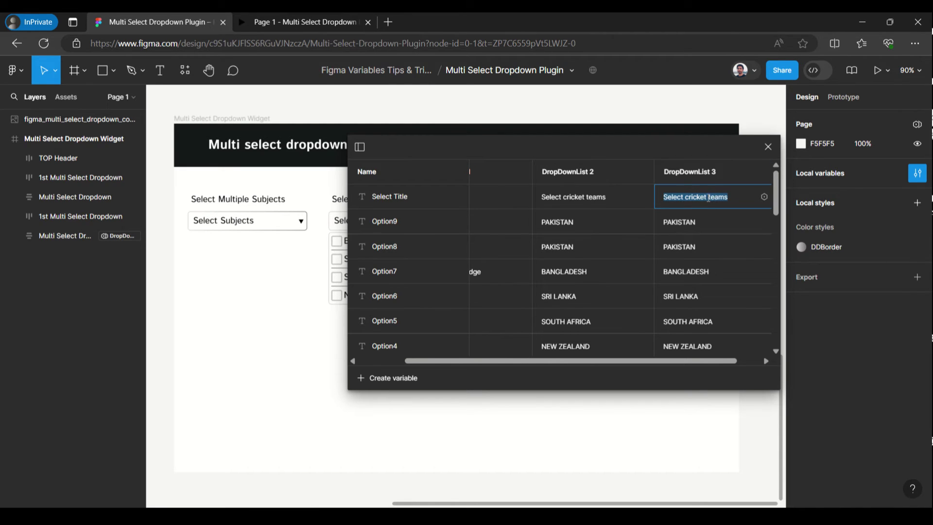
left_click(712, 197)
key("shift+End")
left_click_drag(713, 199, 685, 199)
type("car")
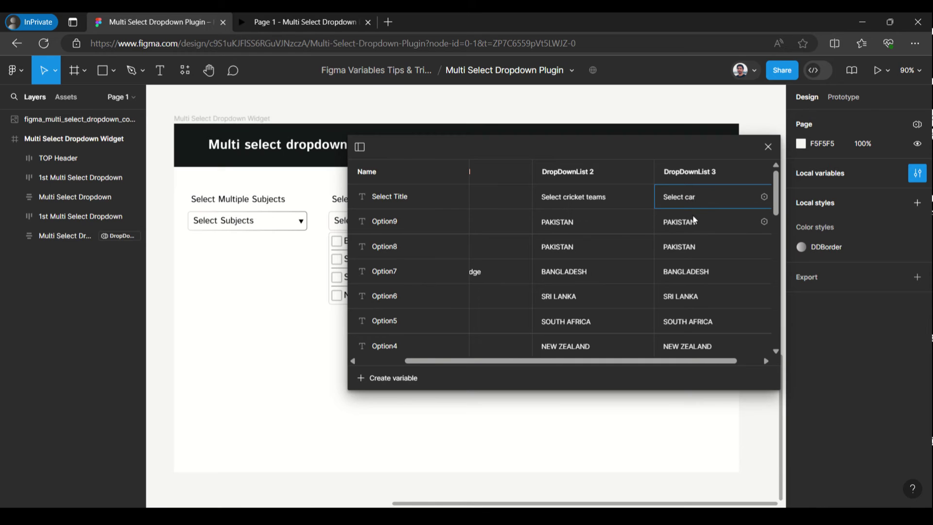
Set the DropDownList 3 values of Option9 to "Hyundai" and Option8 to "Kia".
left_click(695, 222)
scroll(727, 230, "down", 3)
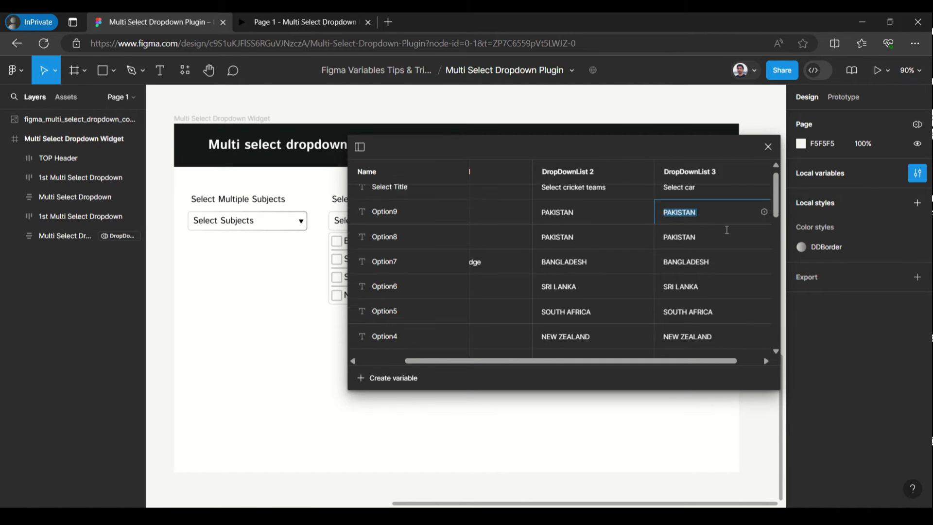
scroll(727, 229, "up", 3)
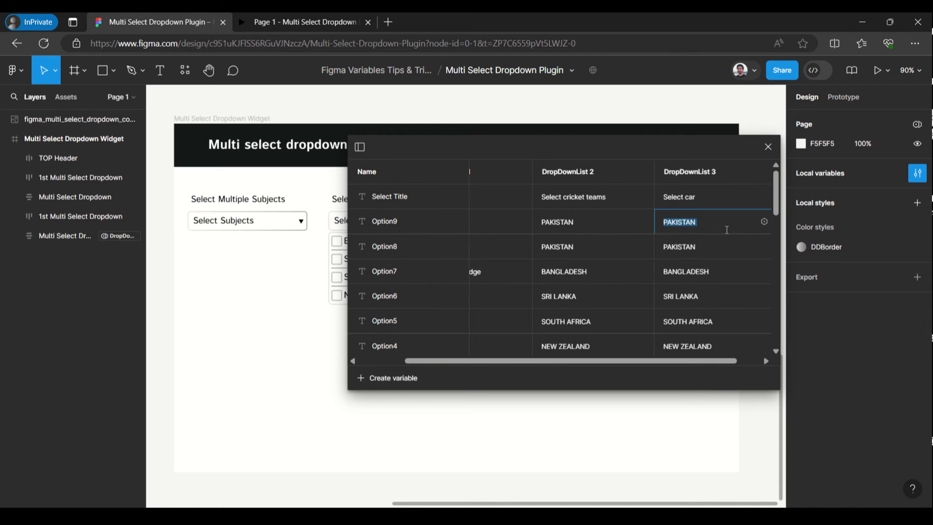
type("Hyundai")
left_click_drag(663, 248, 676, 249)
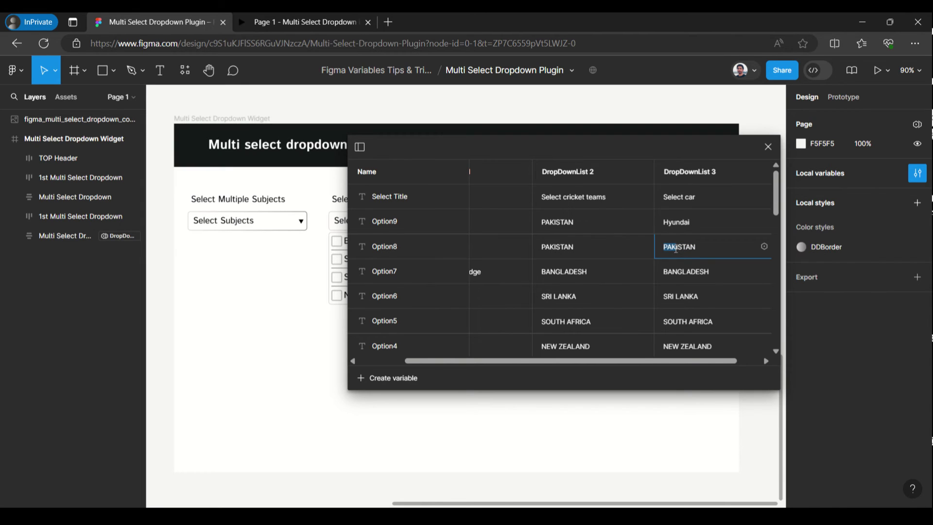
double_click(676, 249)
type("Kia")
Set the DropDownList 3 values of Option7 to "Tata" and Option6 to "Mahindra".
left_click_drag(663, 270, 674, 268)
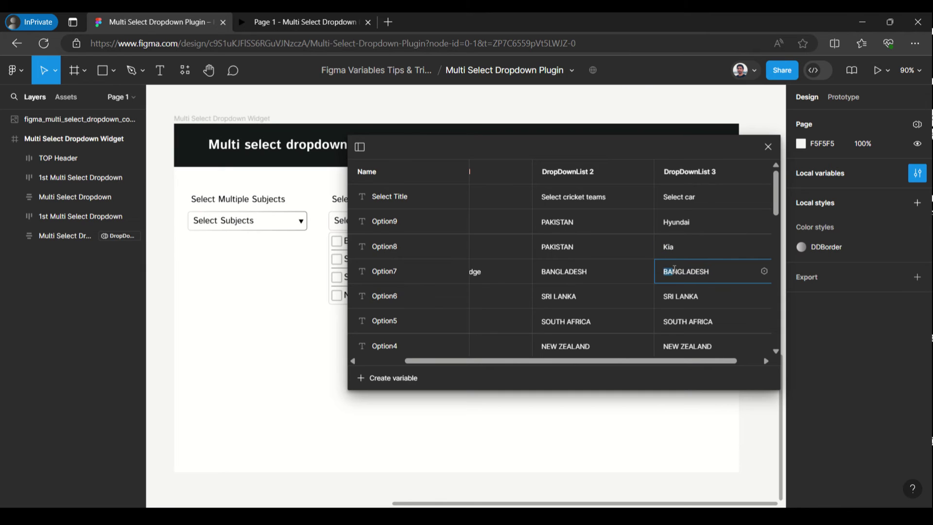
double_click(674, 269)
type("Tata")
left_click_drag(663, 297, 688, 298)
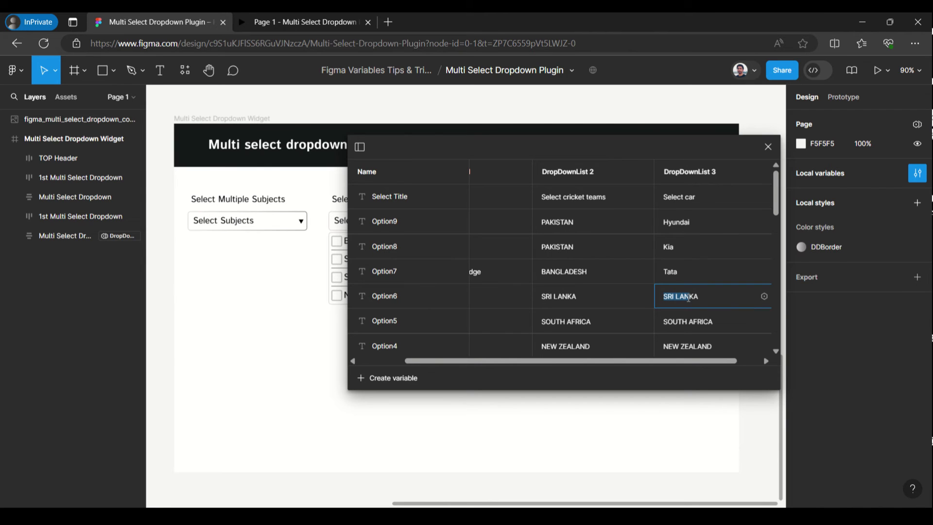
key("shift+End")
type("Mahindra")
Set the DropDownList 3 values of Option5 to "Maruti" and Option4 to "Toyota".
double_click(688, 322)
key("ctrl+a")
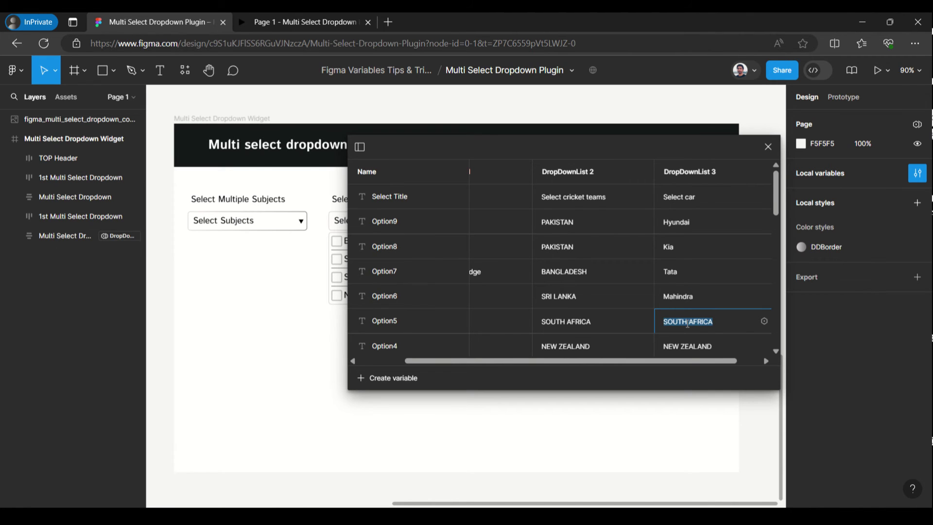
type("Maruti")
left_click_drag(775, 211, 775, 239)
left_click(714, 230)
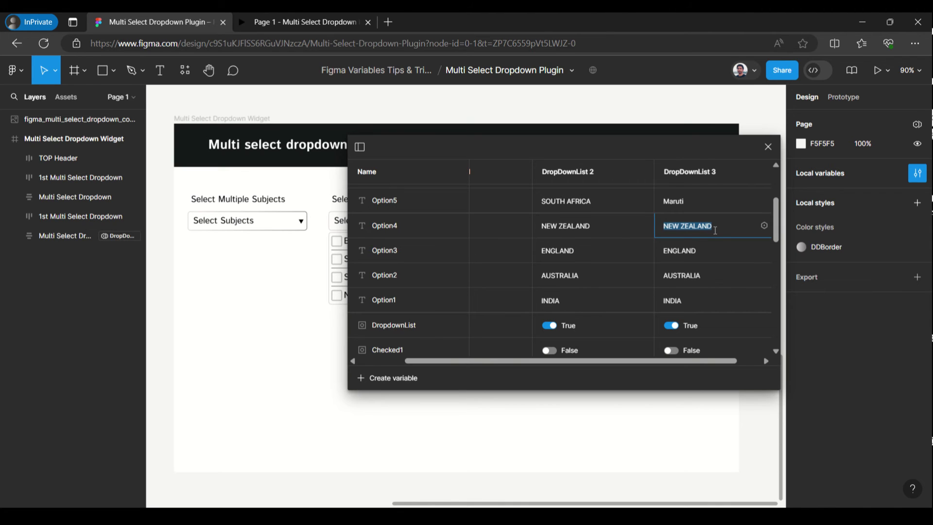
type("Toyota")
Set the DropDownList 3 values of Option3 to "Honda" and Option2 to "Volvo".
left_click(691, 256)
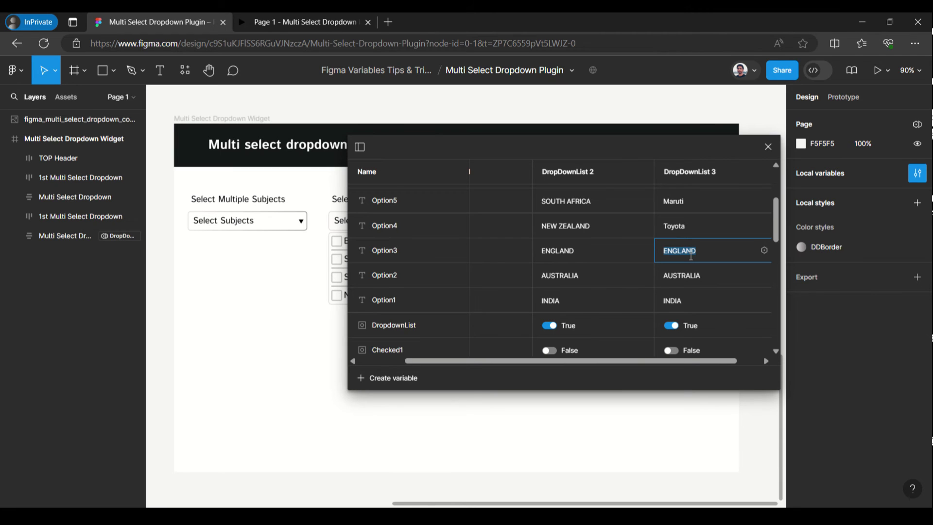
type("Honda")
left_click(693, 277)
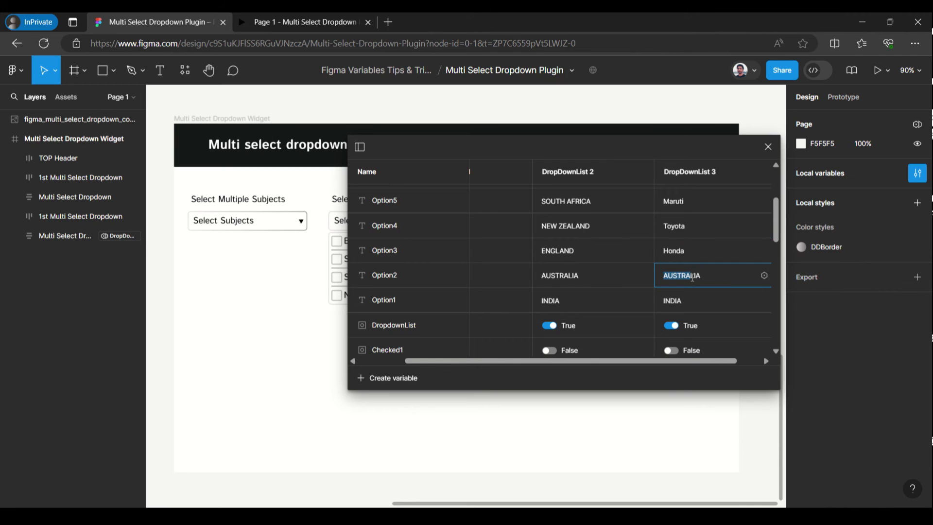
type("A")
key("ctrl+a")
type("Volvo")
Set the DropDownList 3 value of Option1 to "MG" and close the local variables window.
left_click(679, 299)
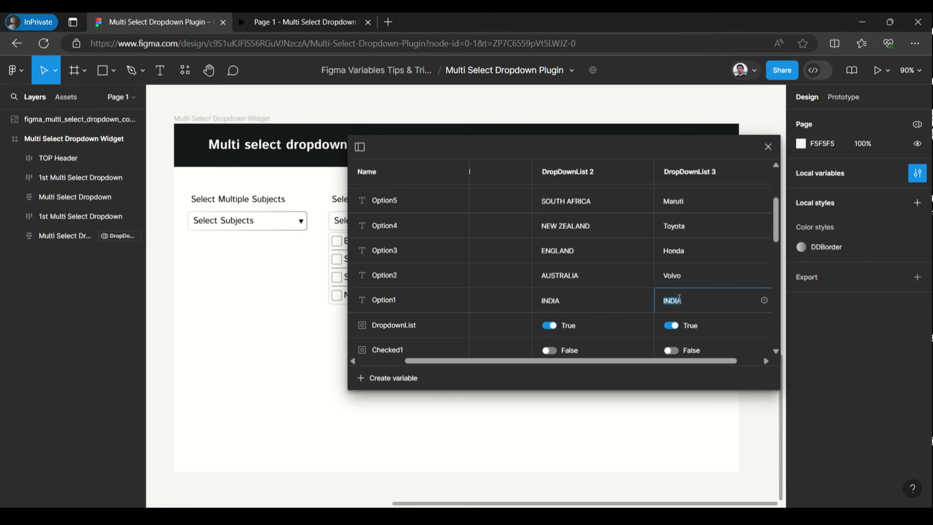
type("MG")
scroll(745, 220, "up", 3)
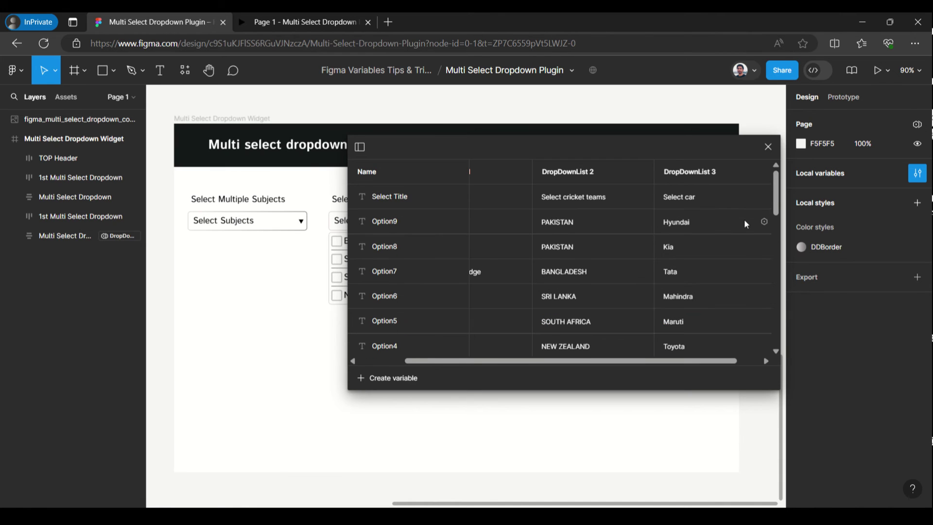
left_click(771, 150)
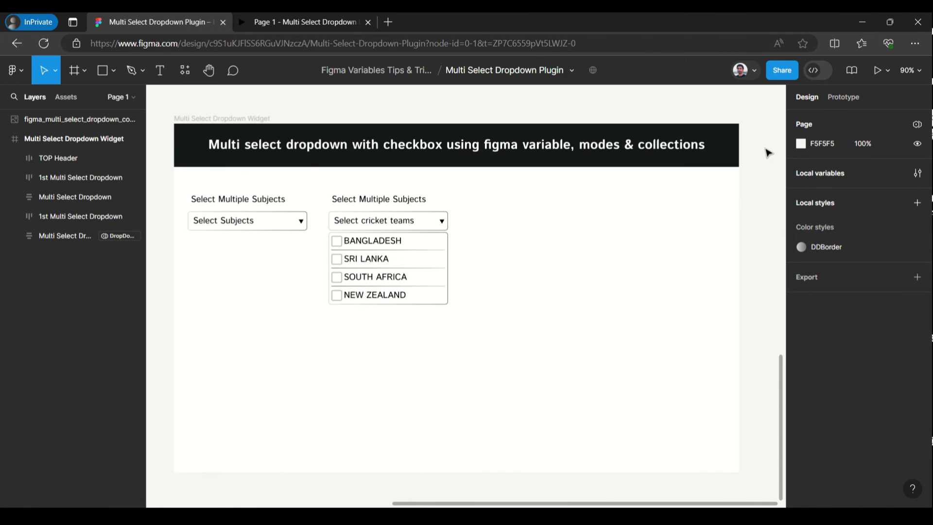
Duplicate the cricket teams dropdown together with its heading and place the copy beside the original in the same row.
left_click(368, 261)
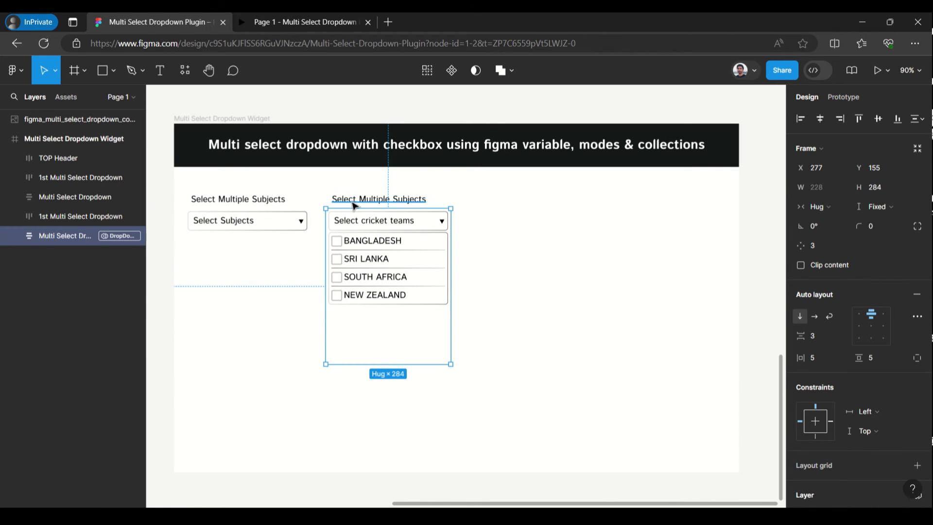
left_click(68, 218, "shift")
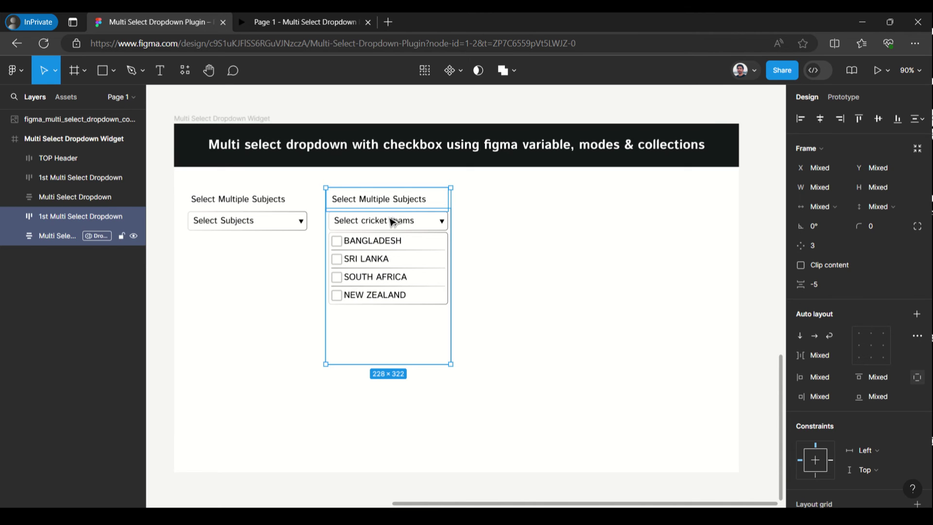
left_click_drag(393, 222, 530, 222)
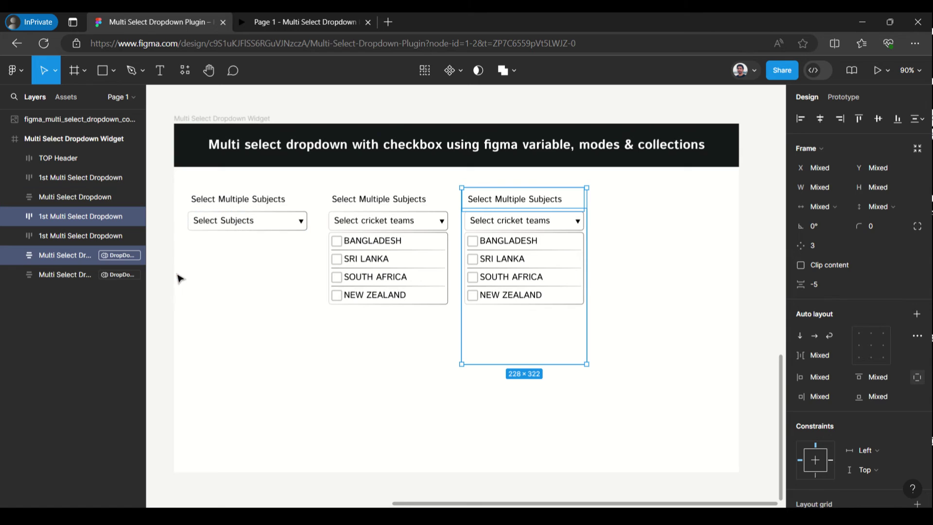
Switch the new dropdown copy's Collection 1 variable mode to DropDownList 3.
left_click(61, 253)
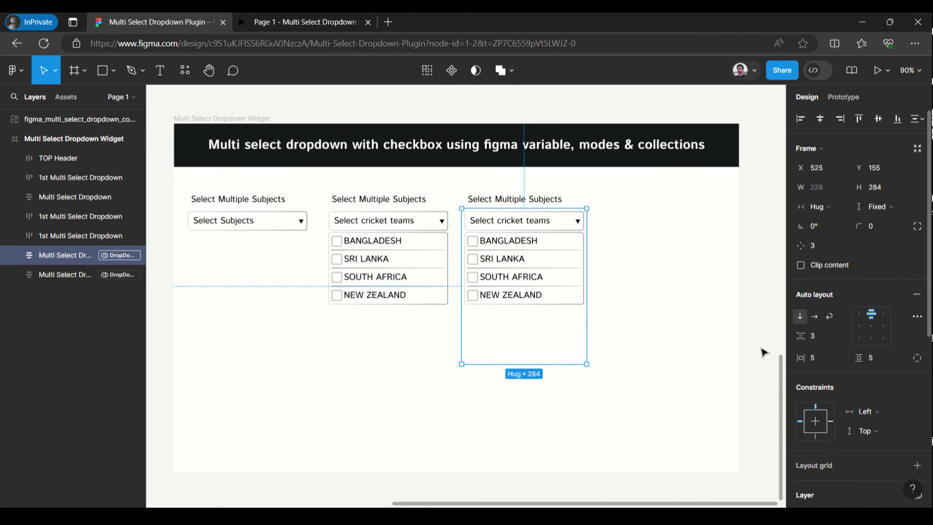
scroll(910, 331, "down", 5)
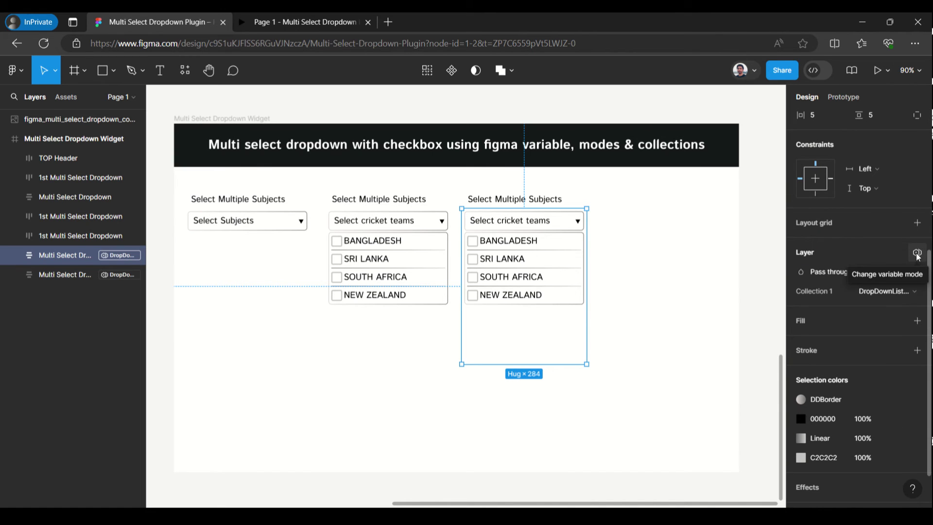
left_click(916, 255)
mouse_move(843, 293)
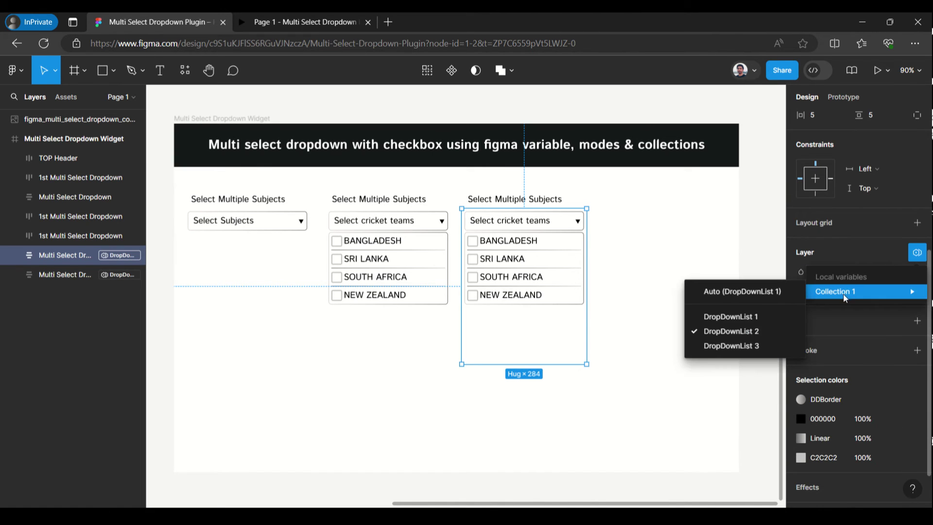
left_click(752, 346)
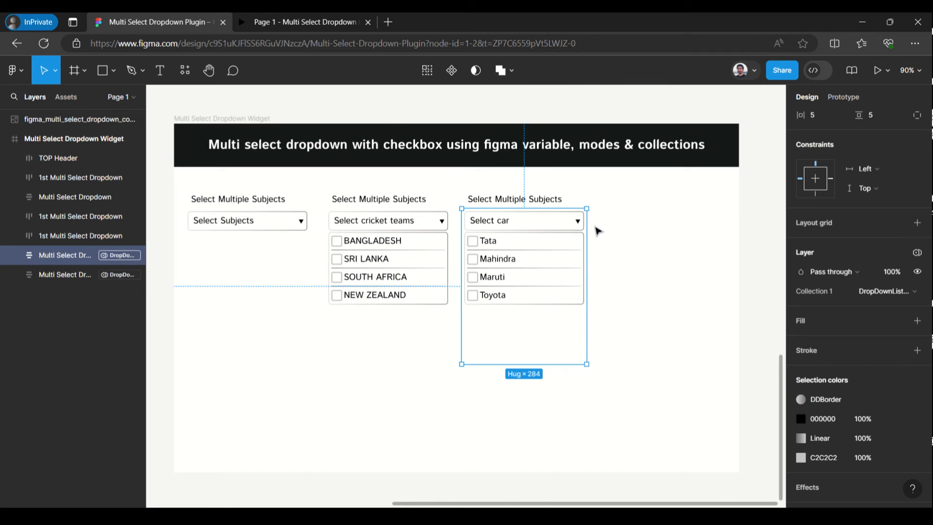
left_click(760, 175)
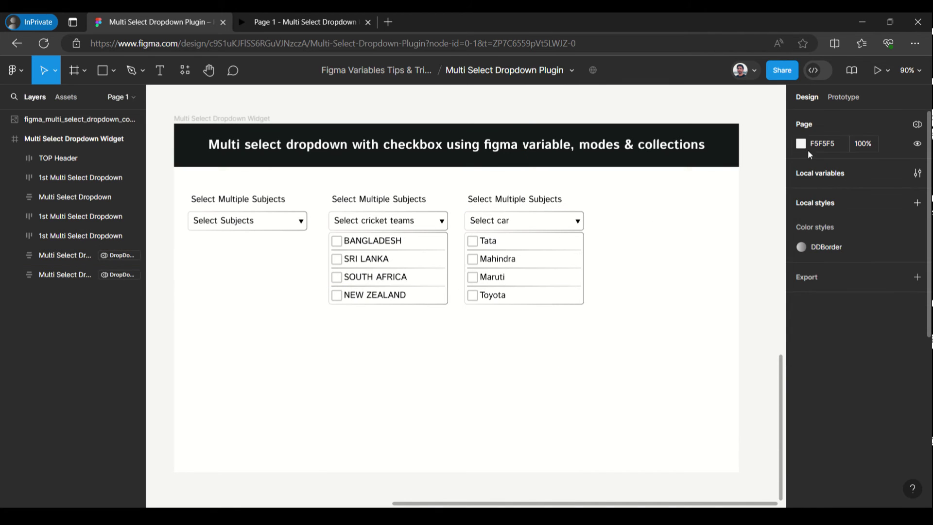
Set the DropdownList variable to False in both the DropDownList 3 and DropDownList 2 modes.
left_click(918, 173)
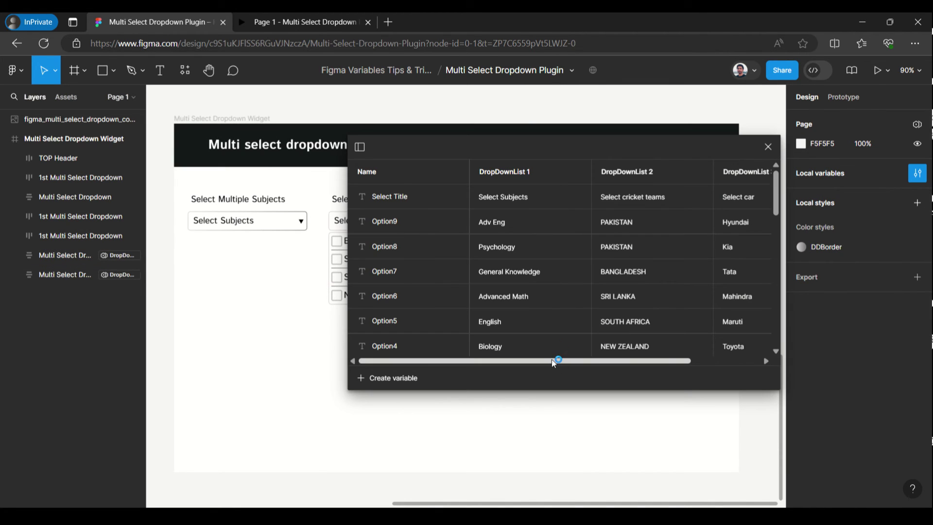
left_click_drag(552, 360, 667, 363)
scroll(499, 294, "down", 5)
scroll(500, 293, "up", 2)
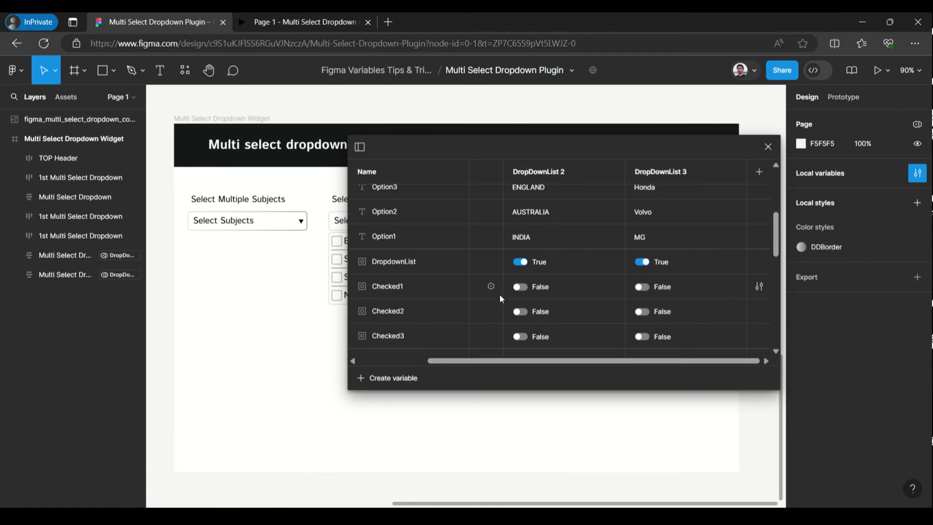
left_click(641, 264)
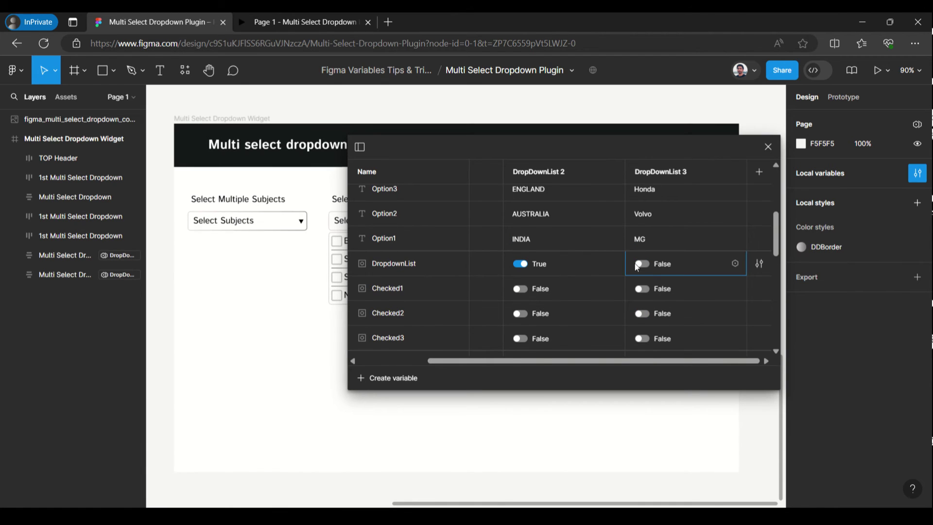
left_click(521, 265)
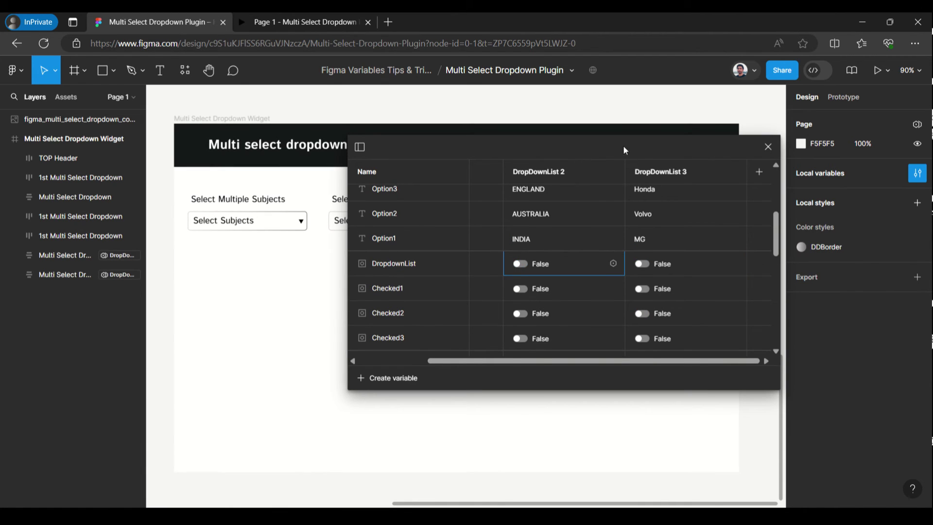
left_click_drag(624, 149, 282, 151)
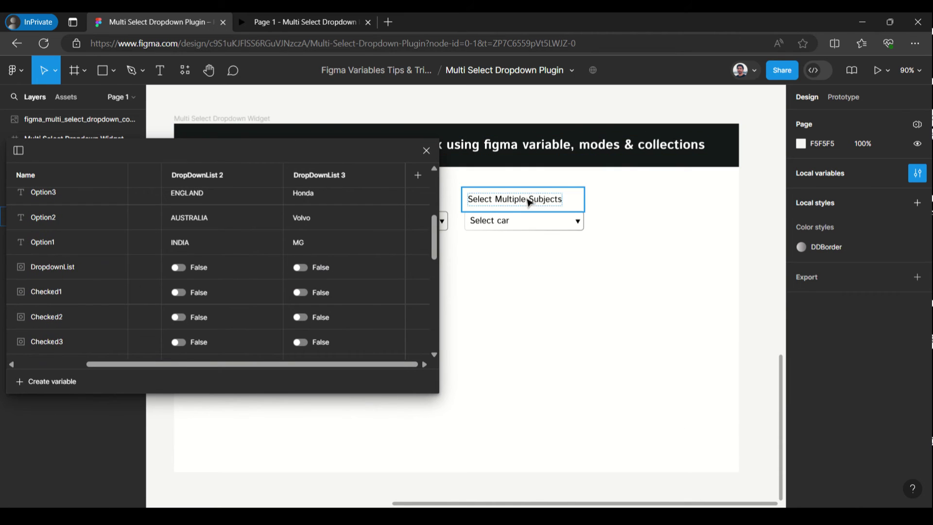
Present the Multi Select Dropdown Widget frame as a prototype and expand the Select car dropdown.
left_click(222, 118)
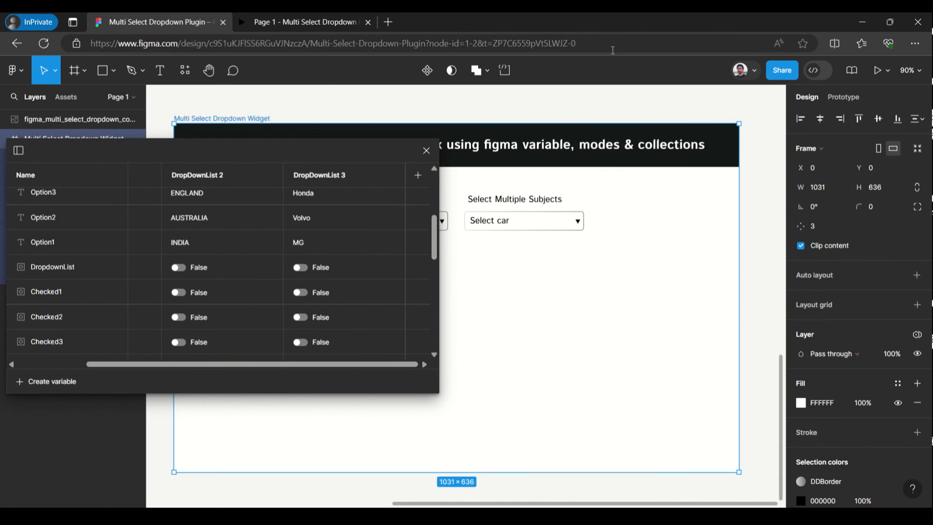
left_click(888, 72)
left_click(879, 99)
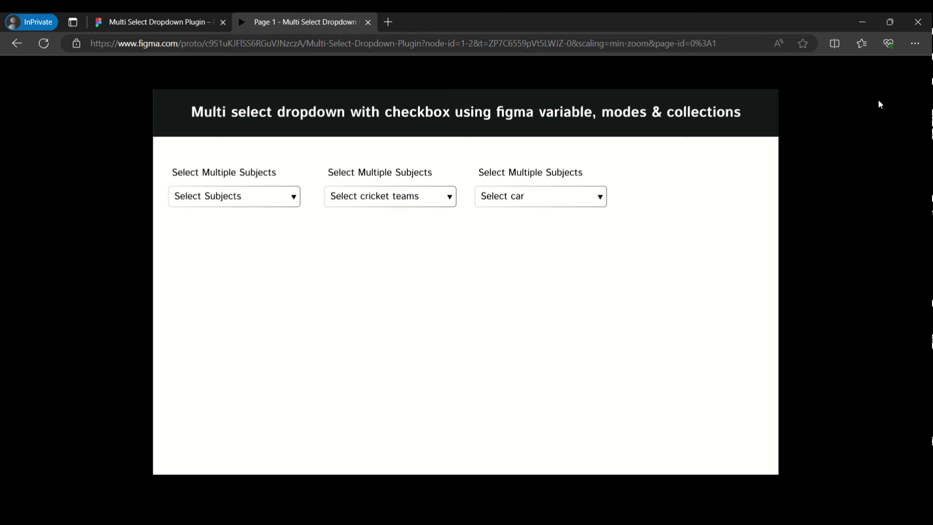
left_click(549, 203)
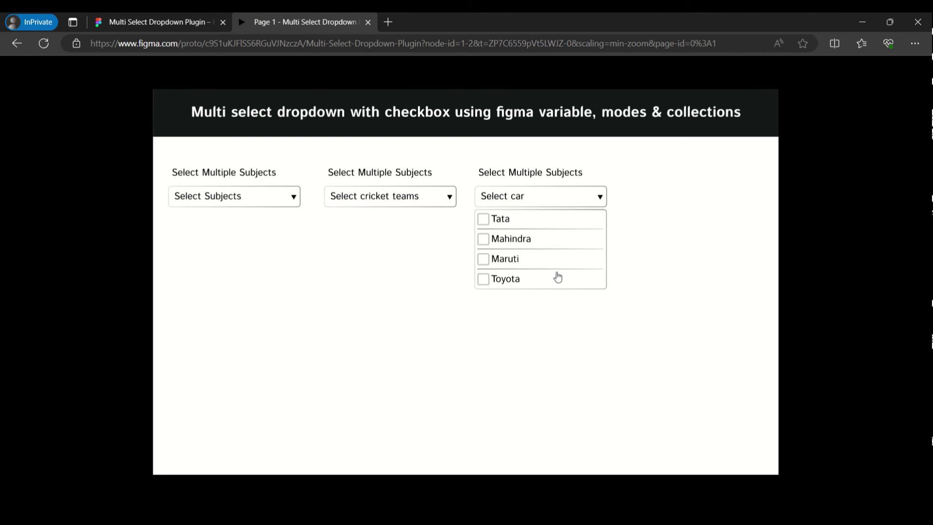
Test the Select car dropdown by checking Volvo, MG, Kia and Hyundai.
scroll(550, 279, "down", 3)
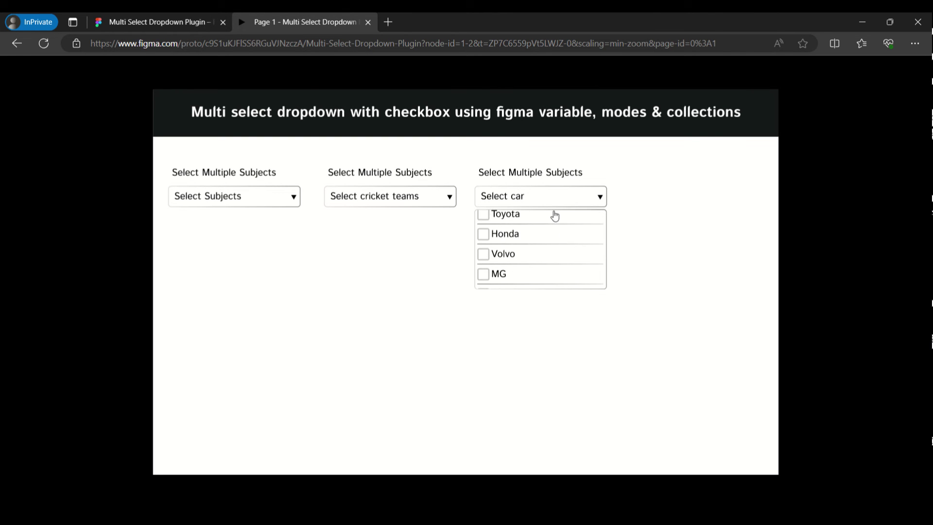
left_click(540, 255)
left_click(535, 277)
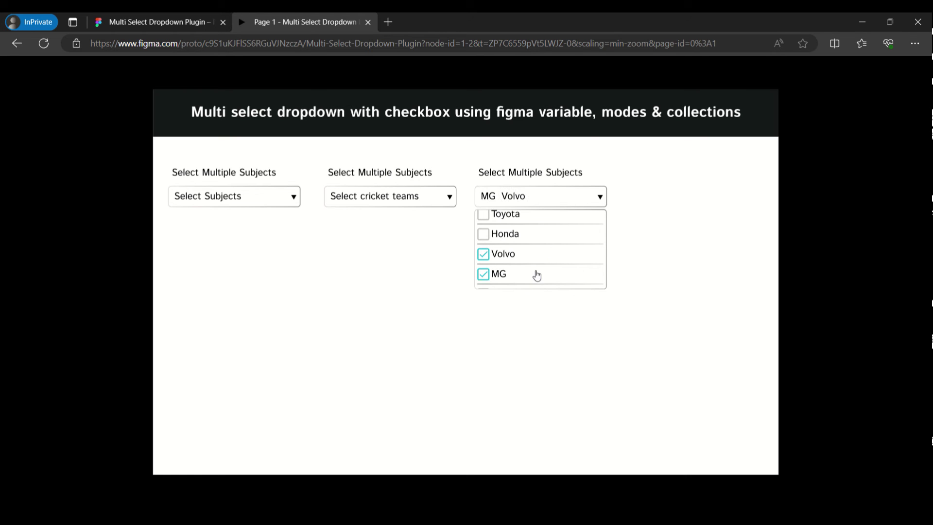
scroll(536, 272, "down", 2)
left_click(535, 263)
scroll(546, 263, "down", 1)
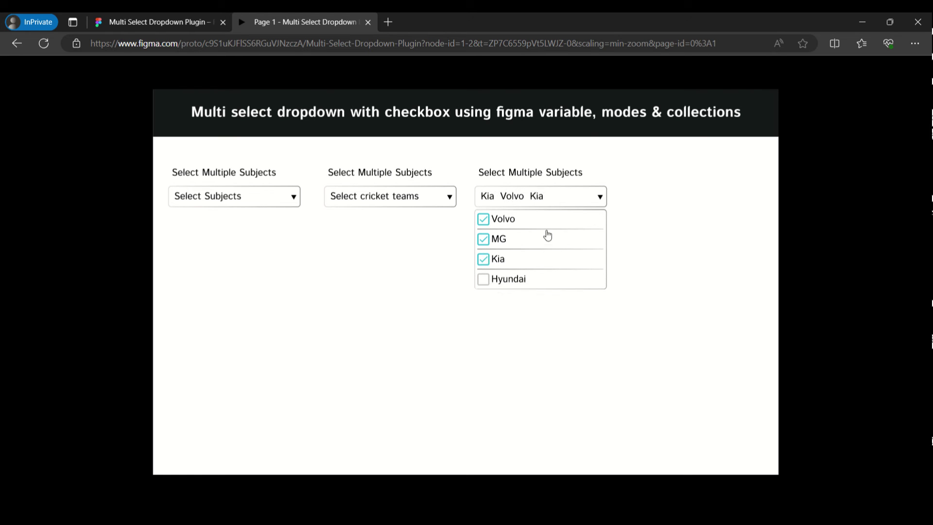
left_click(536, 279)
Check the Toyota, Honda, Maruti, Mahindra and Tata options in the car dropdown as well.
scroll(540, 272, "up", 1)
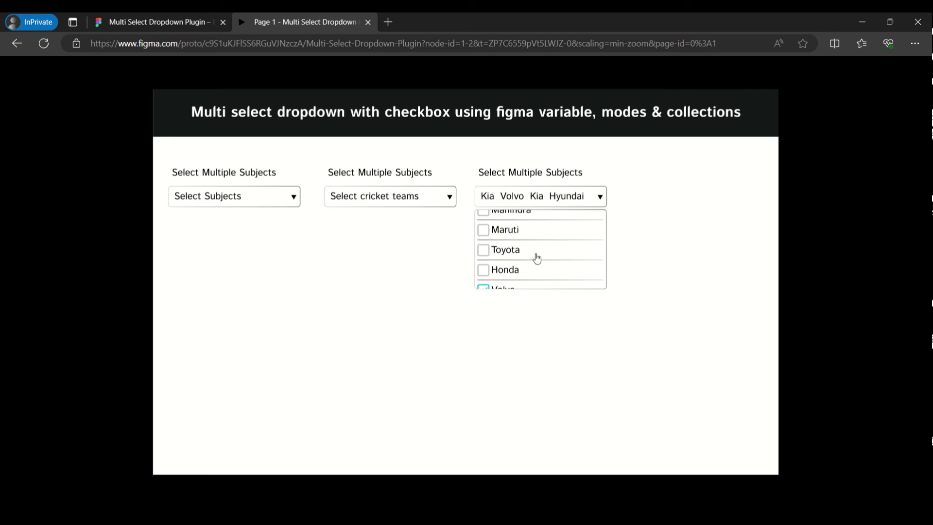
left_click(533, 251)
left_click(531, 284)
scroll(535, 252, "up", 1)
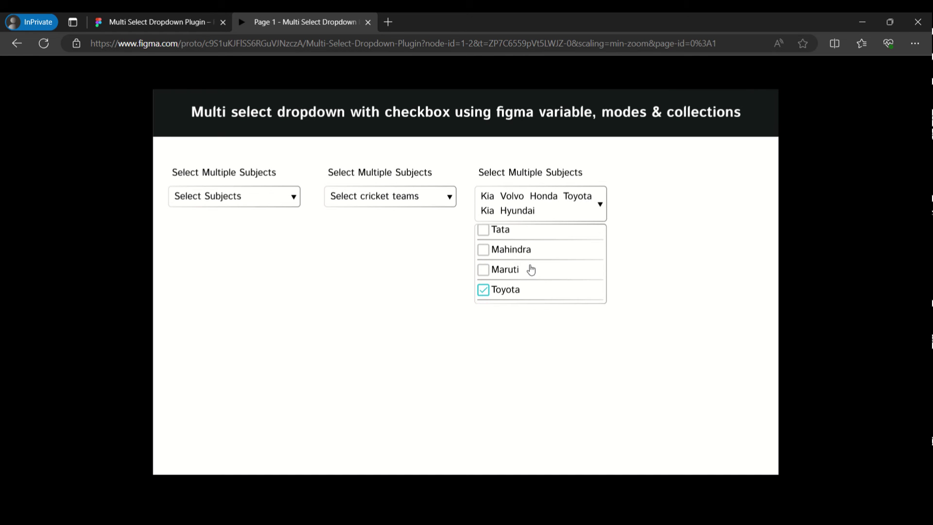
left_click(531, 267)
left_click(531, 248)
scroll(530, 265, "up", 1)
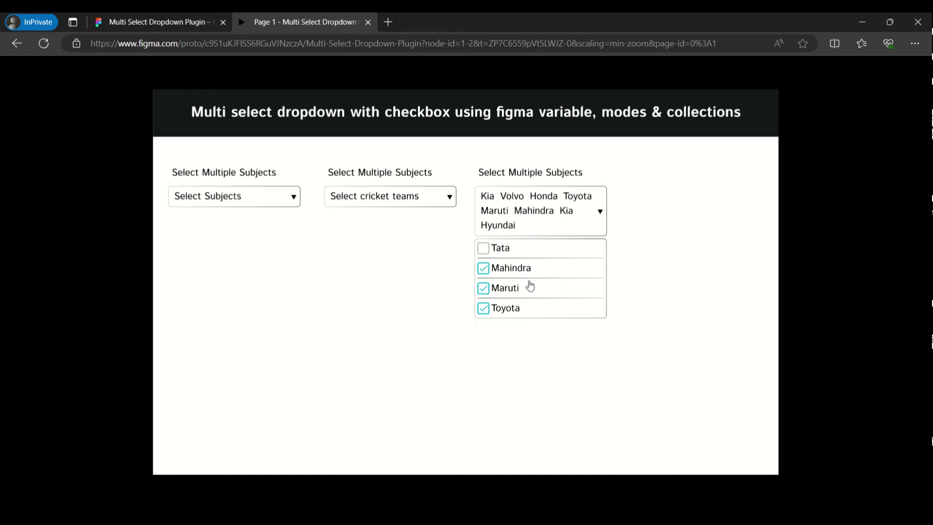
left_click(527, 245)
left_click(526, 248)
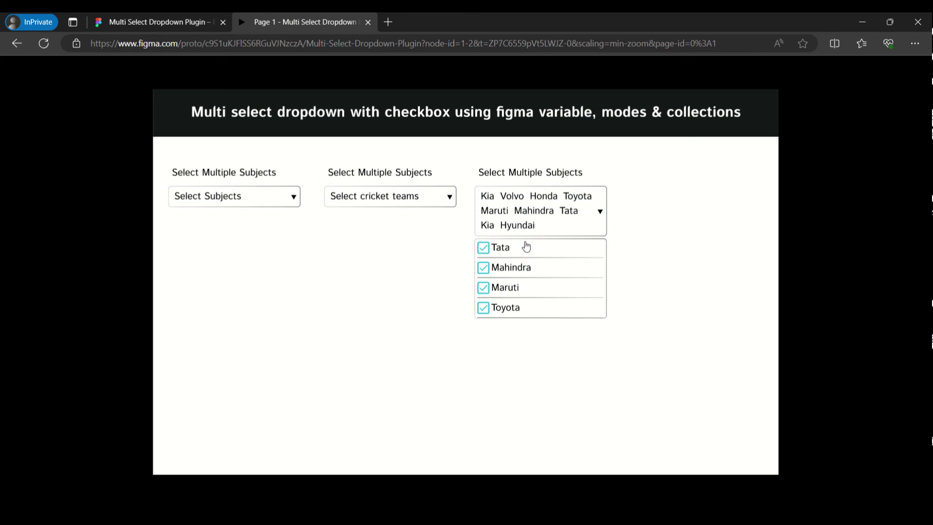
Review the checked car options, uncheck Tata, Mahindra, Maruti and Toyota, and collapse the car dropdown.
scroll(547, 299, "down", 3)
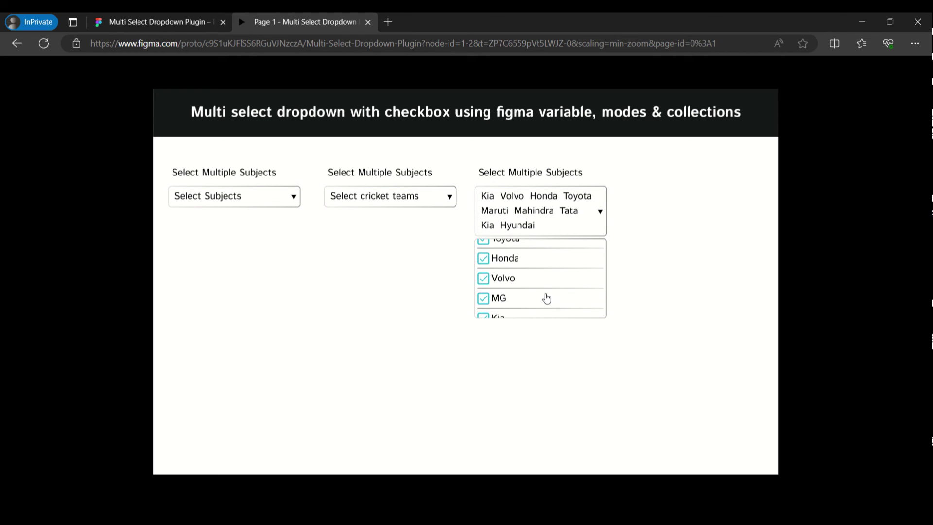
scroll(546, 299, "down", 2)
scroll(553, 272, "up", 5)
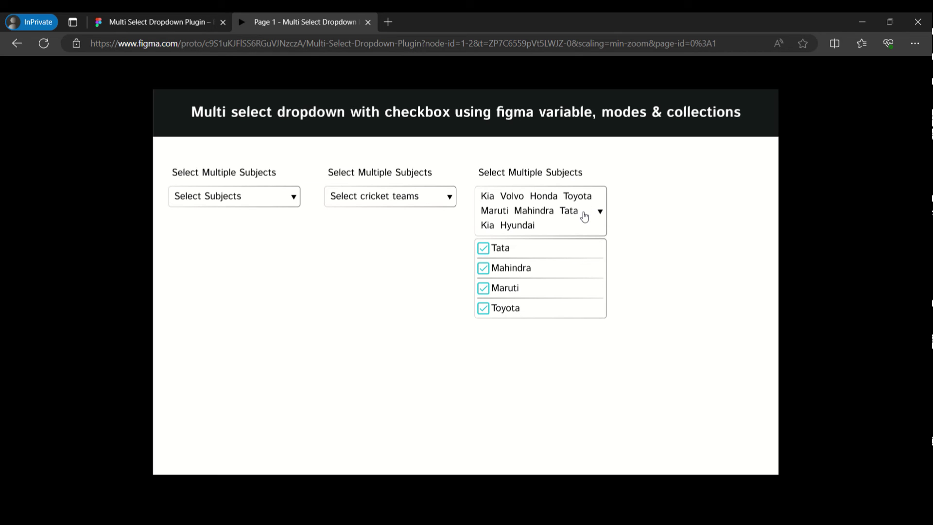
left_click(507, 250)
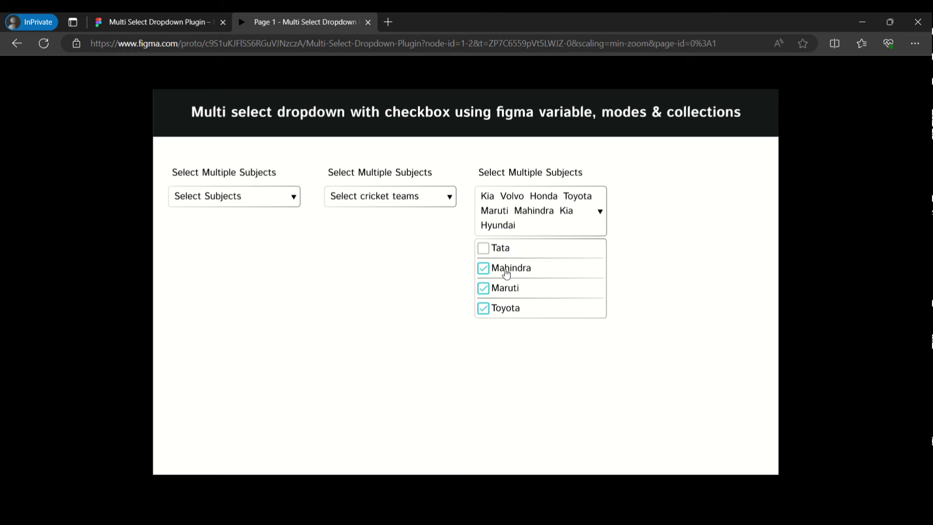
left_click(504, 269)
left_click(505, 276)
left_click(504, 294)
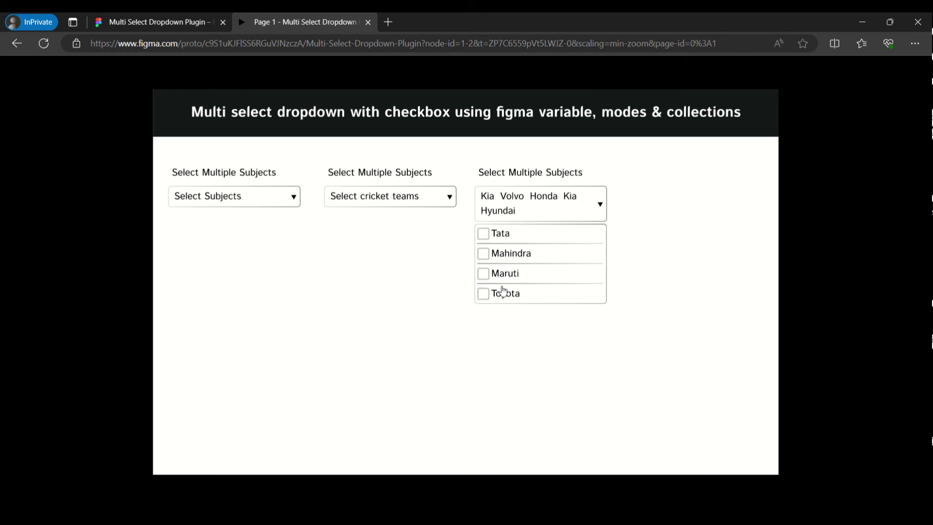
left_click(552, 212)
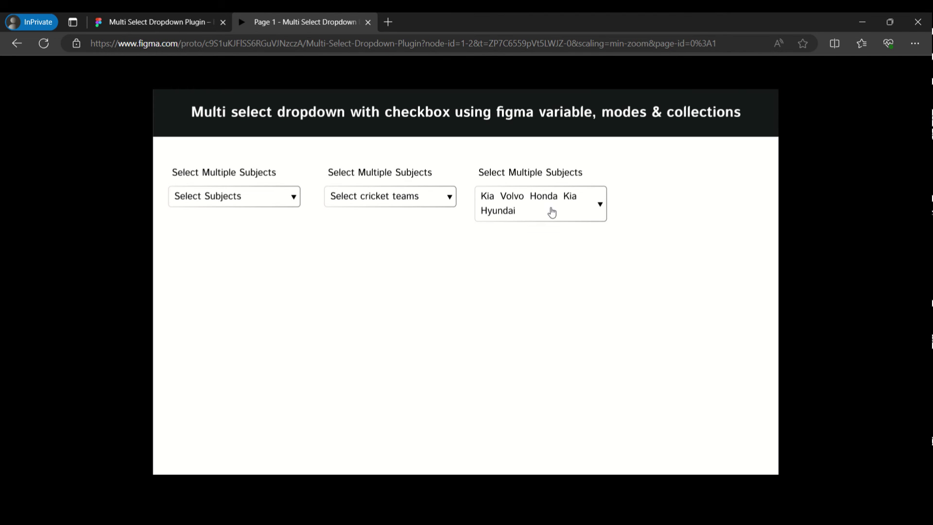
Test the Select cricket teams dropdown by checking SRI LANKA, NEW ZEALAND, INDIA and SOUTH AFRICA, and collapse it.
left_click(403, 203)
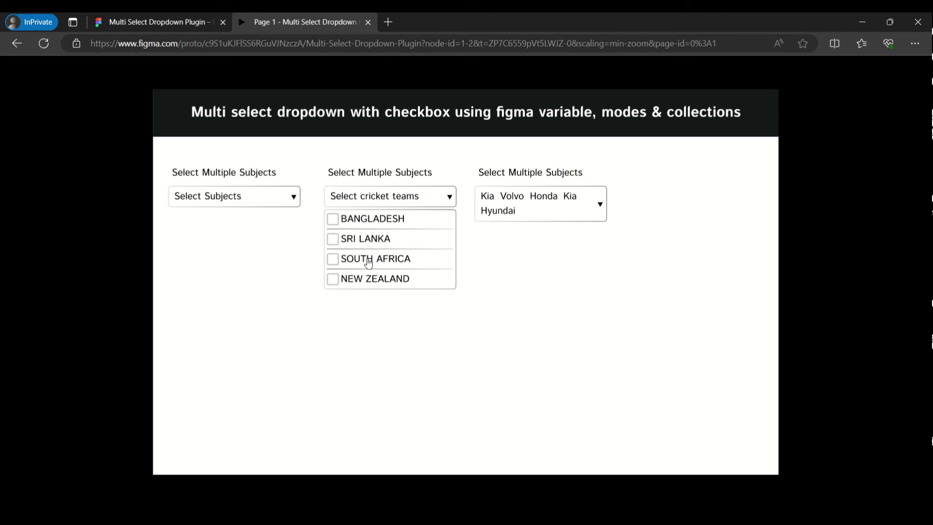
left_click(371, 240)
left_click_drag(373, 268, 378, 231)
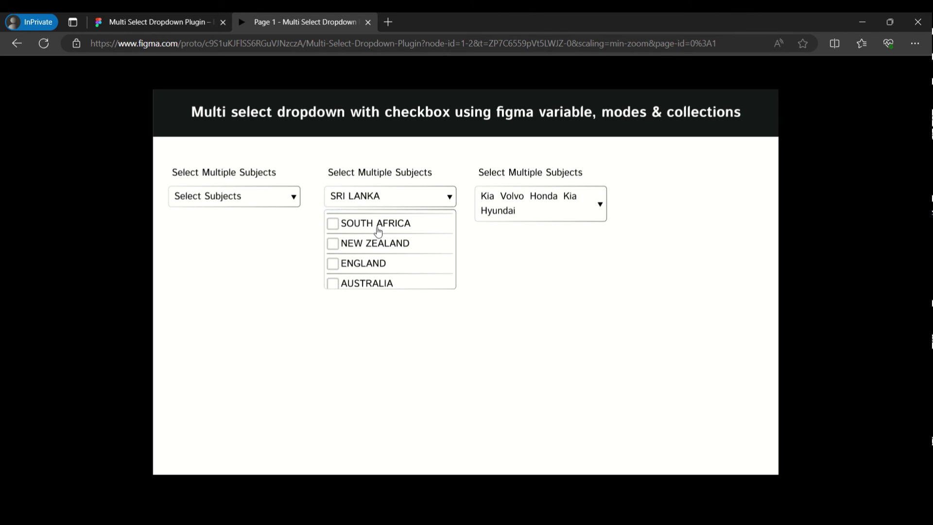
left_click(368, 249)
left_click_drag(375, 277, 383, 213)
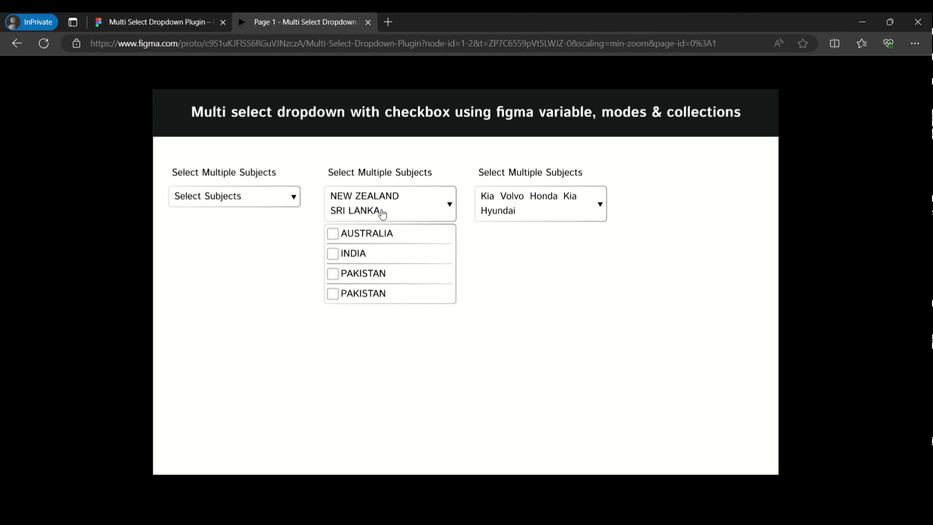
left_click(365, 255)
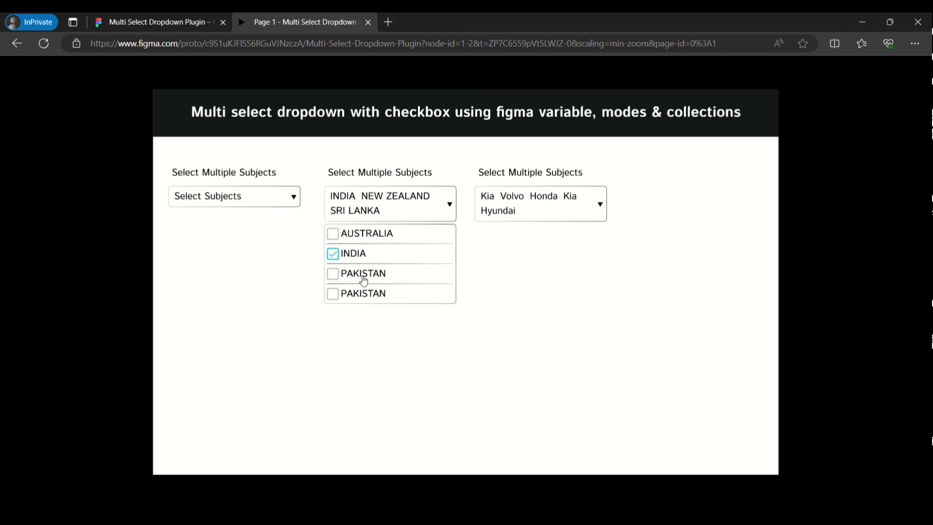
left_click_drag(382, 260, 380, 329)
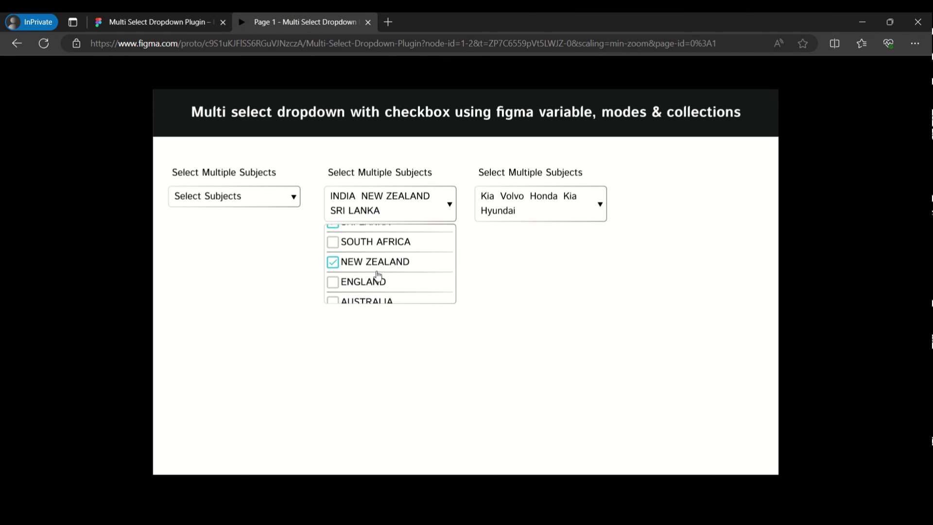
scroll(378, 277, "up", 3)
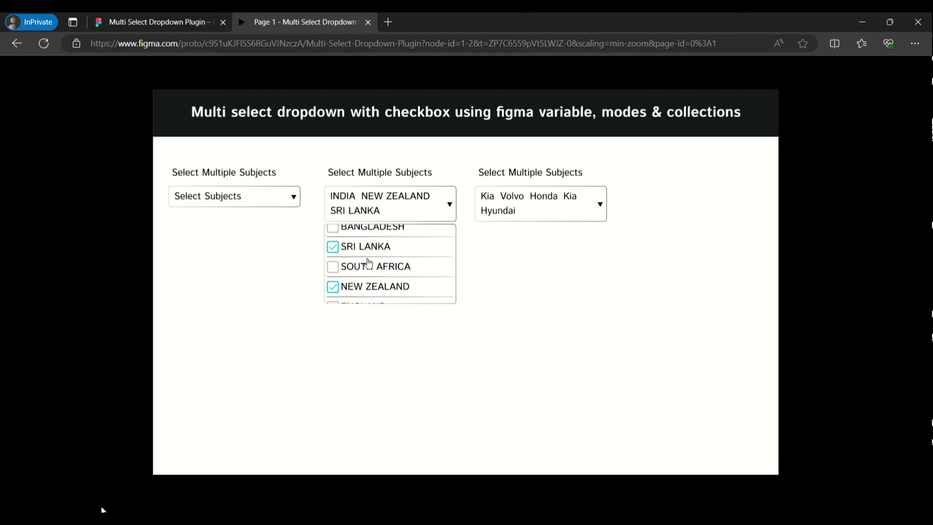
left_click(368, 263)
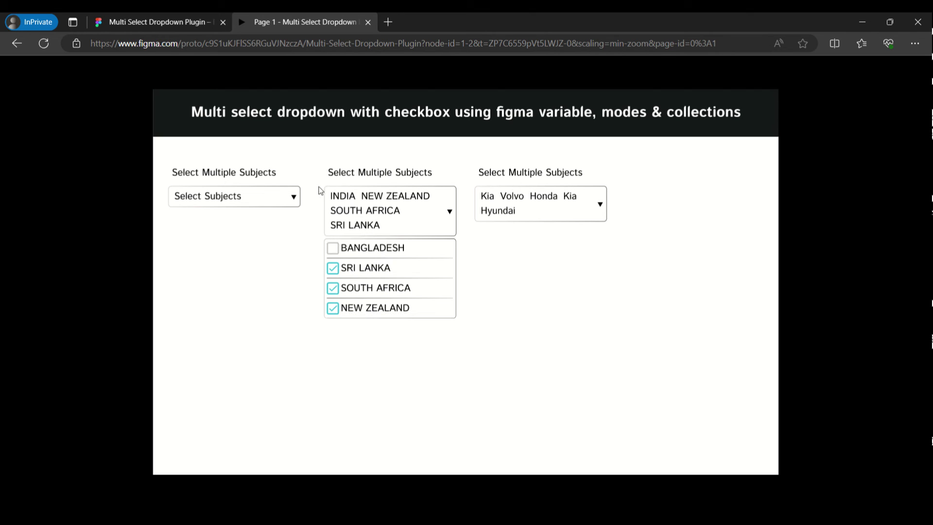
left_click(389, 223)
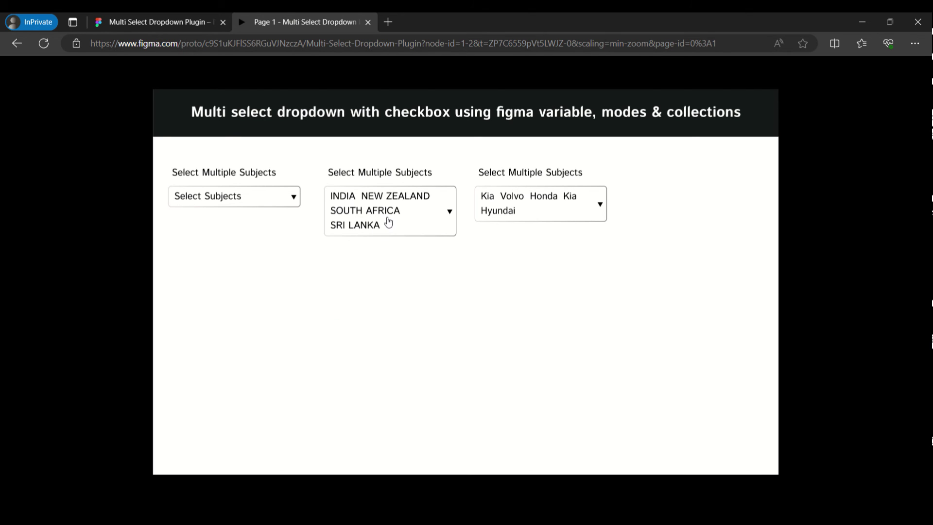
Reopen the cricket teams dropdown, uncheck SOUTH AFRICA and SRI LANKA, and collapse the list.
left_click(388, 223)
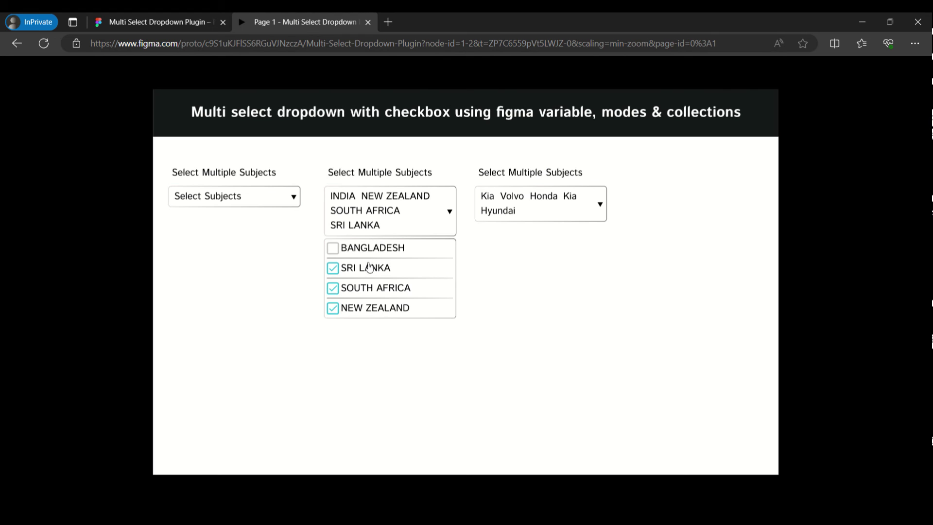
left_click_drag(365, 298, 362, 323)
left_click(335, 287)
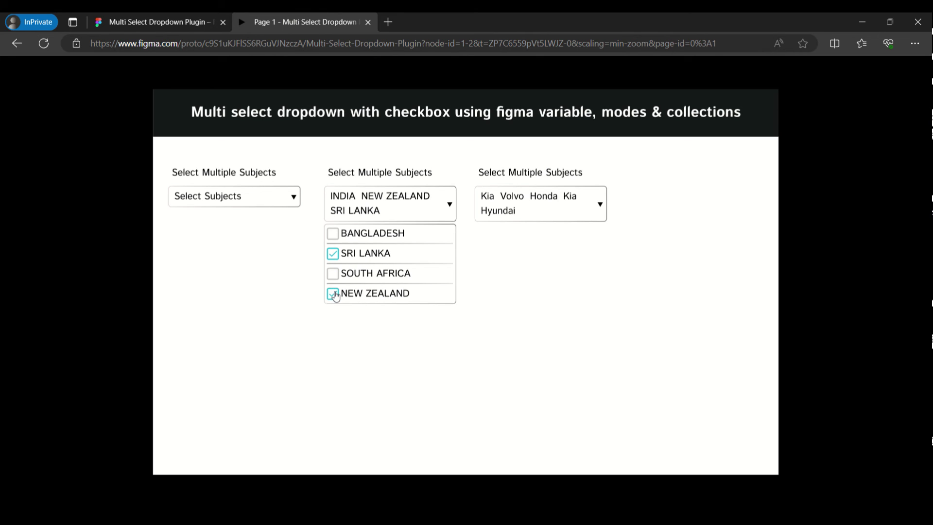
left_click(333, 254)
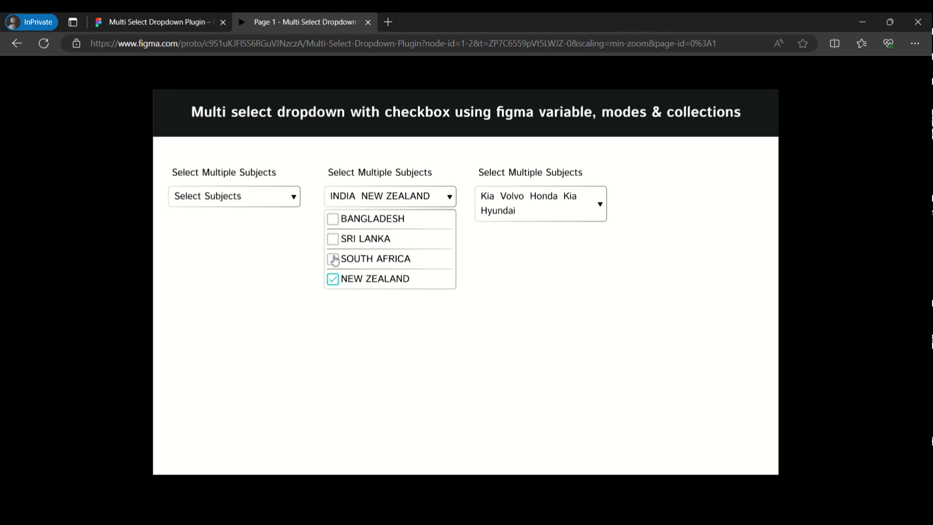
left_click(408, 199)
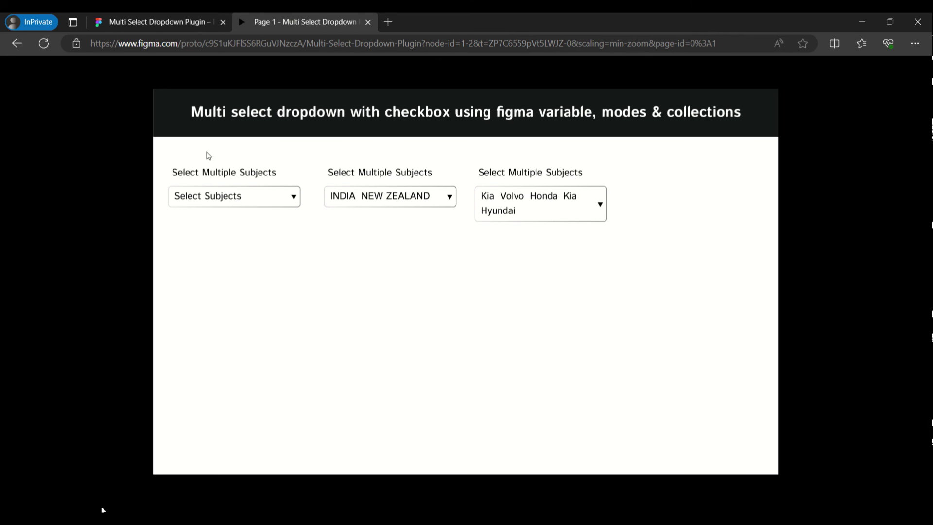
Expand the Select Subjects dropdown and check English, Advanced Math and Biology.
left_click(265, 200)
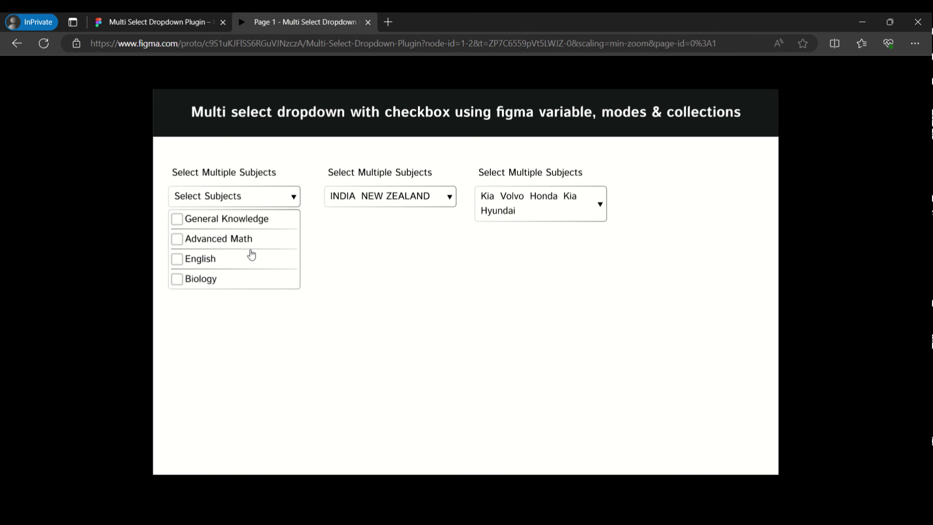
mouse_move(243, 273)
left_mouse_down()
mouse_move(252, 216)
mouse_move(240, 267)
left_mouse_up()
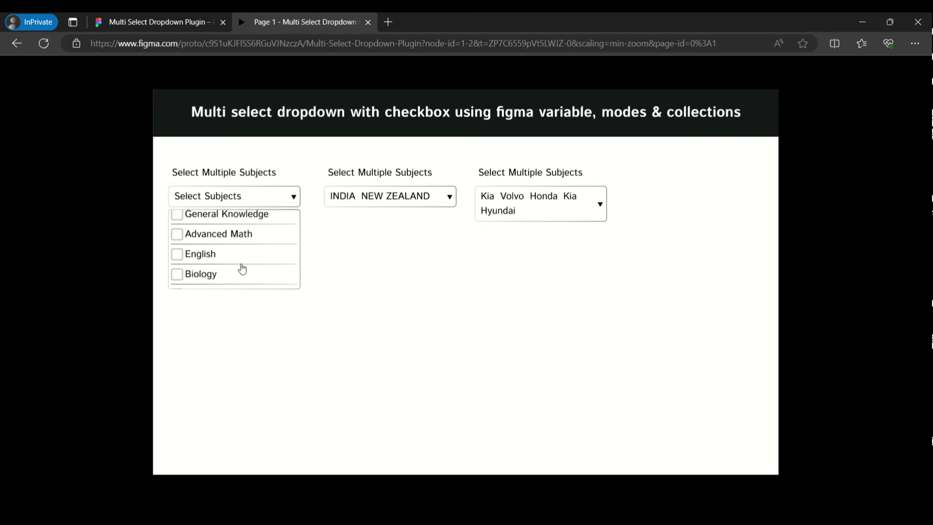
left_click(187, 253)
left_click(207, 236)
left_click(207, 273)
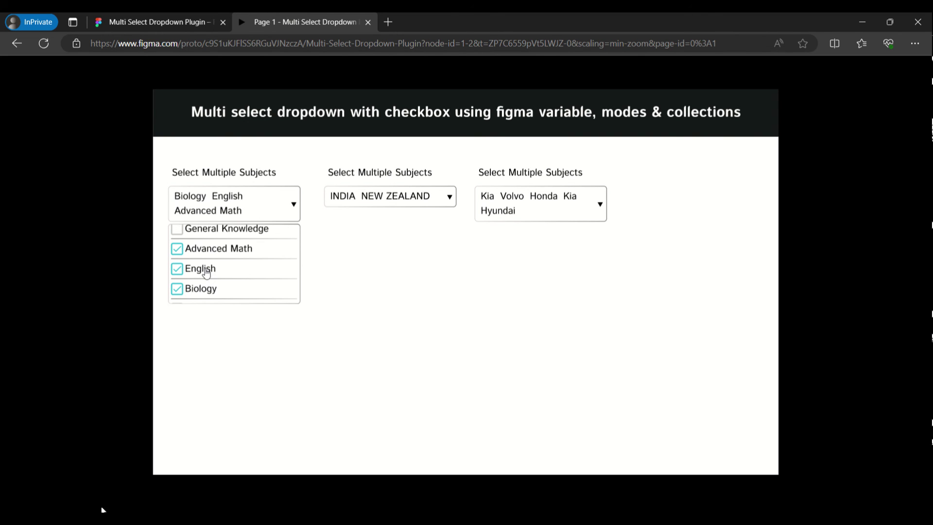
Return to the Figma design file and review the option, DropdownList and Checked variables across the DropDownList modes.
left_click(129, 23)
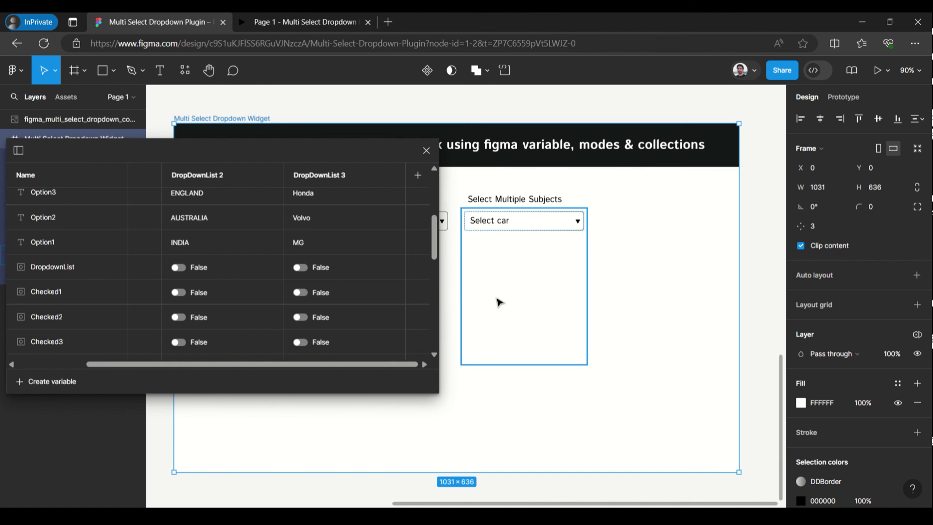
left_click_drag(297, 365, 181, 369)
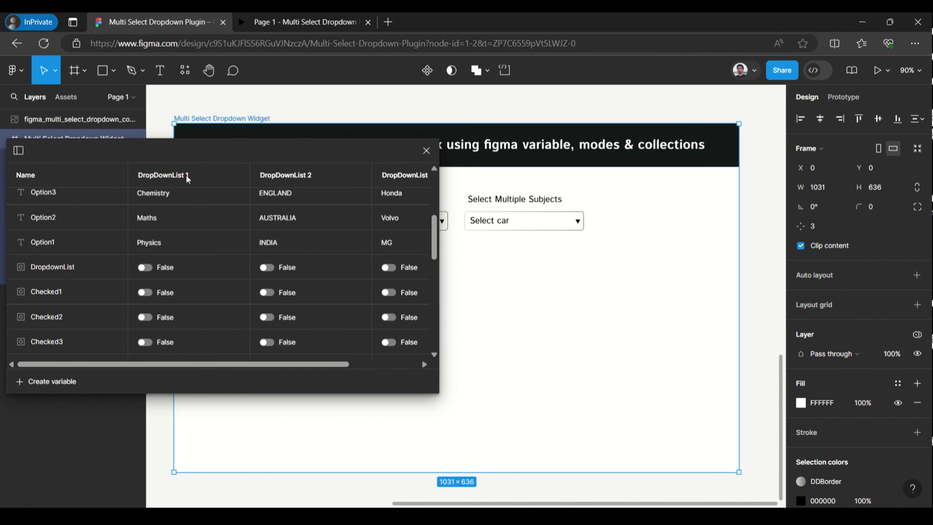
left_click_drag(266, 149, 510, 148)
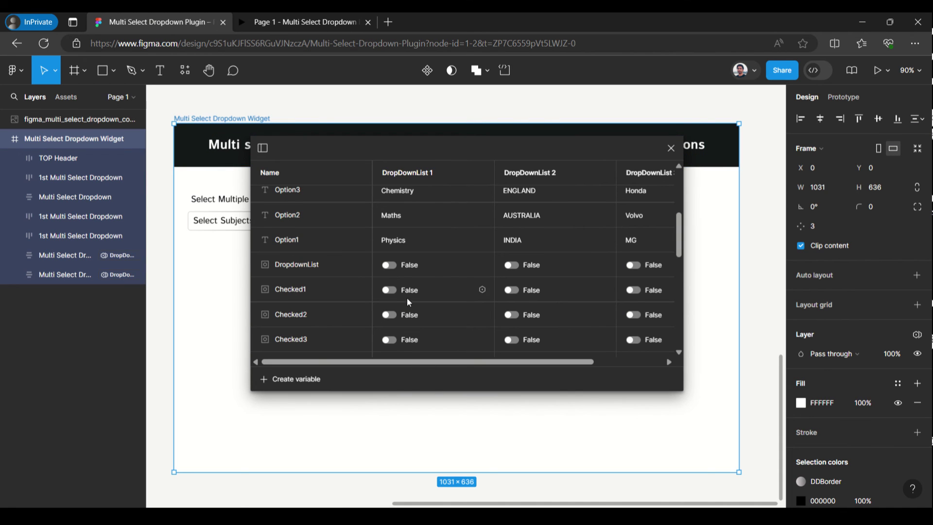
scroll(406, 298, "up", 4)
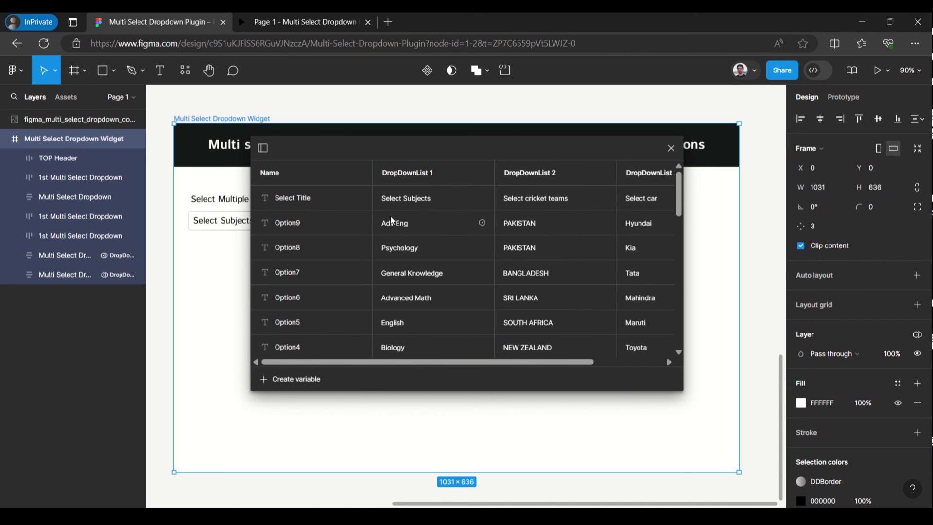
scroll(432, 306, "down", 4)
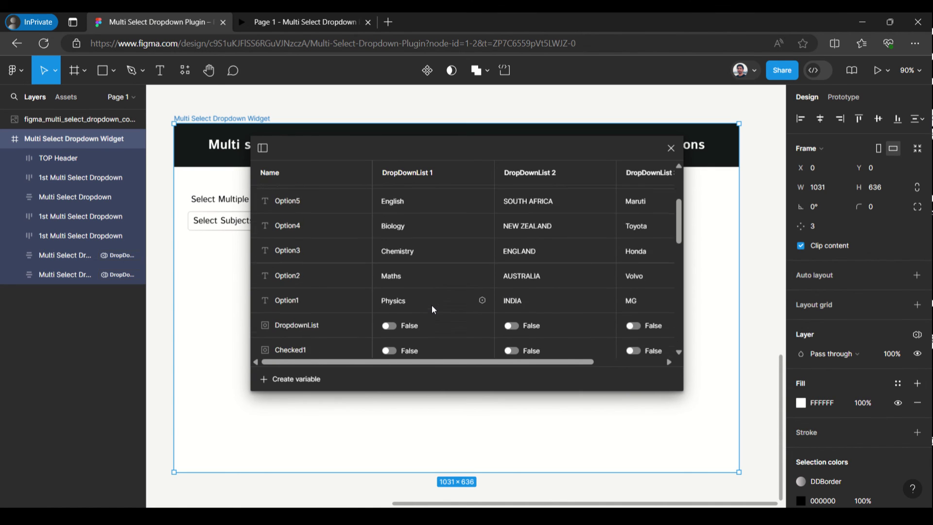
scroll(312, 258, "up", 2)
scroll(409, 280, "down", 3)
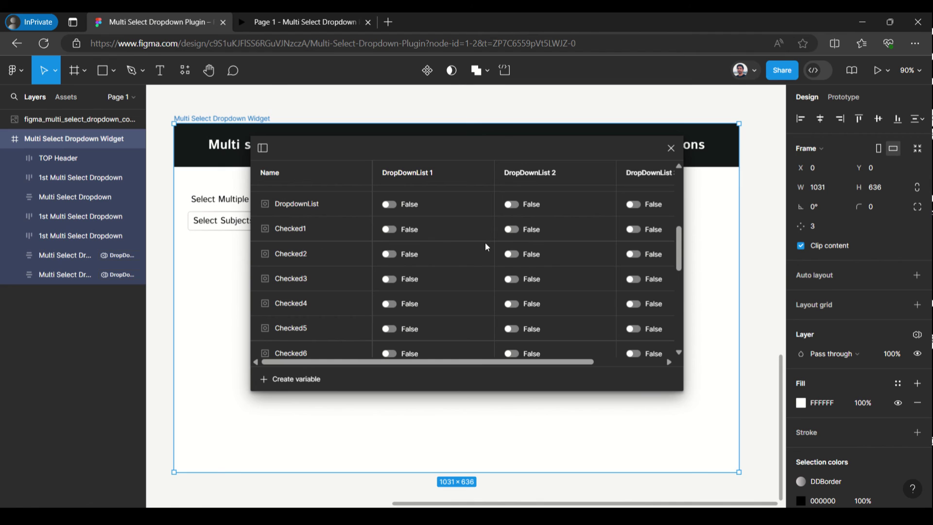
scroll(405, 290, "down", 3)
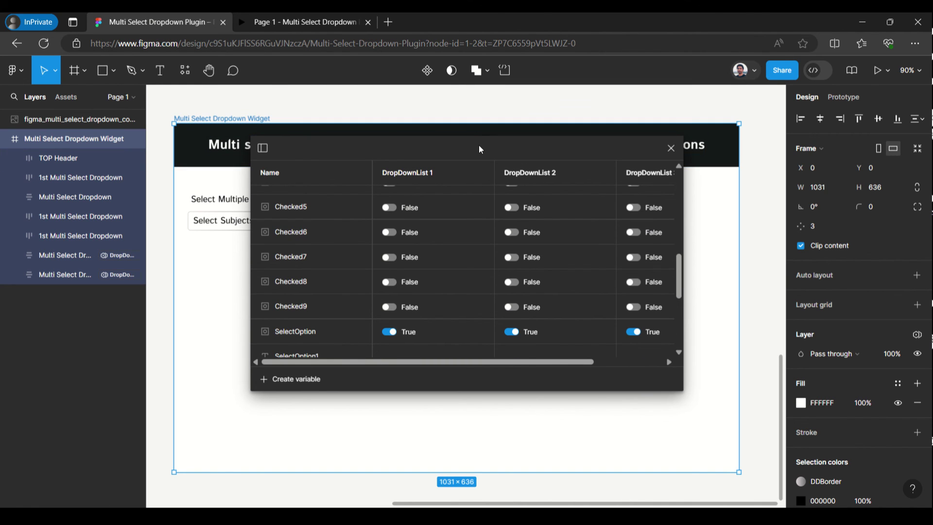
left_click_drag(479, 145, 712, 144)
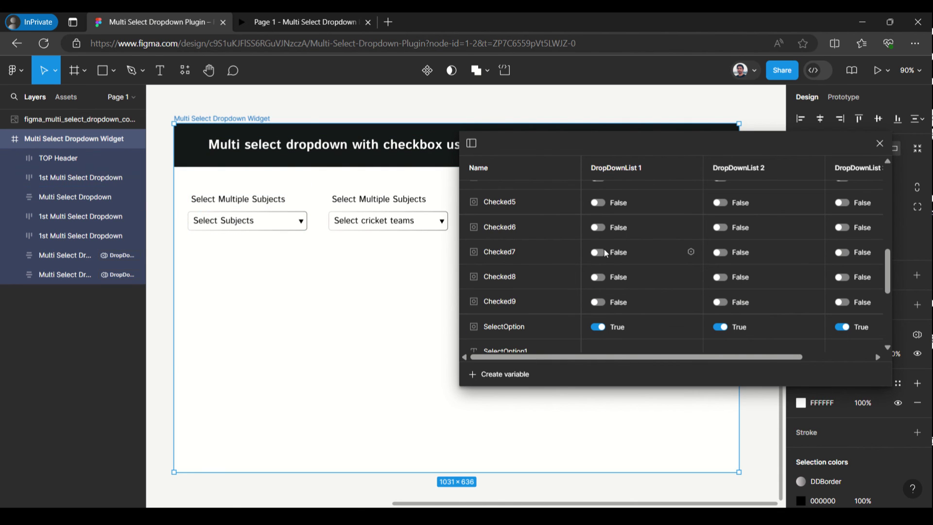
Set the DropdownList variable to True in the DropDownList 1 mode and select the subjects option list on the canvas.
scroll(604, 247, "up", 2)
scroll(613, 271, "up", 5)
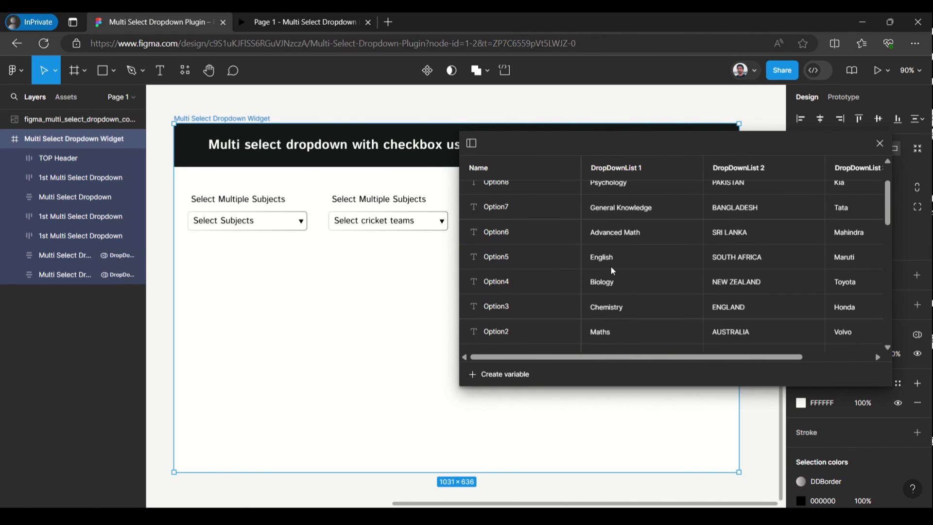
scroll(612, 270, "down", 2)
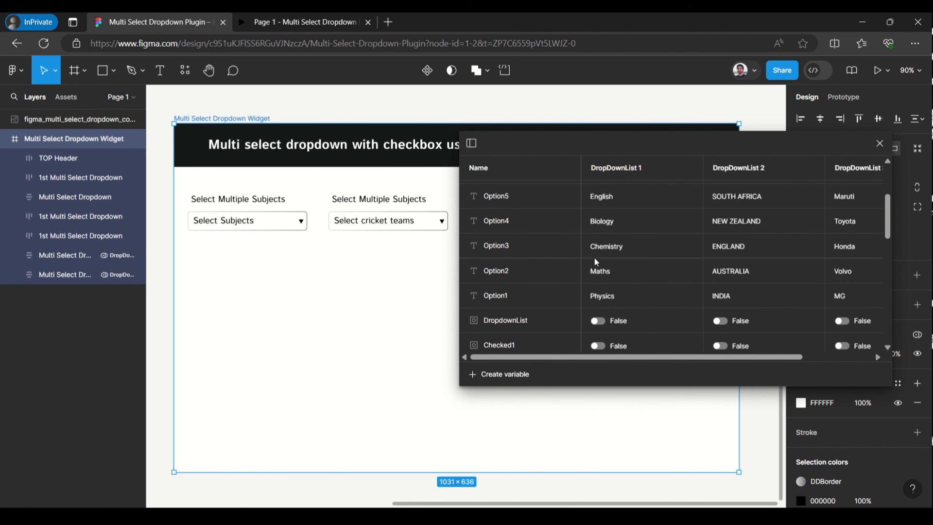
left_click(598, 321)
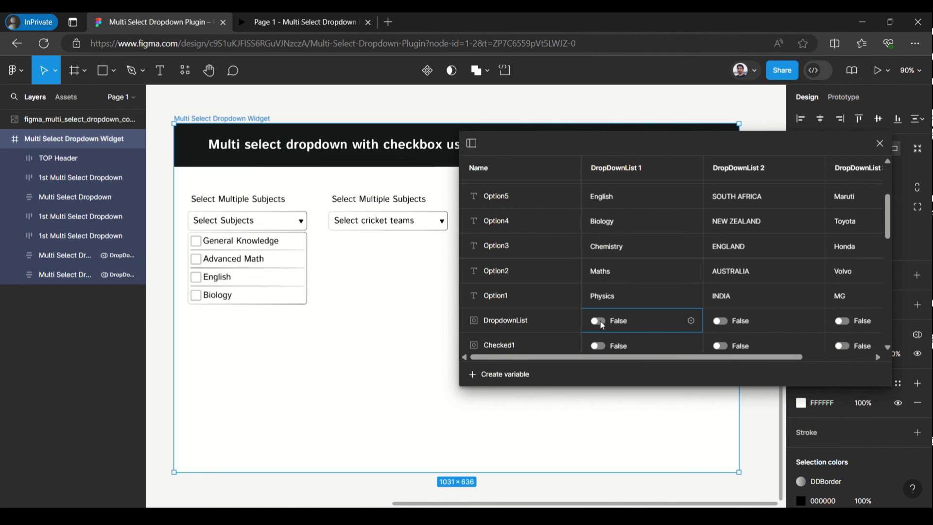
double_click(304, 244)
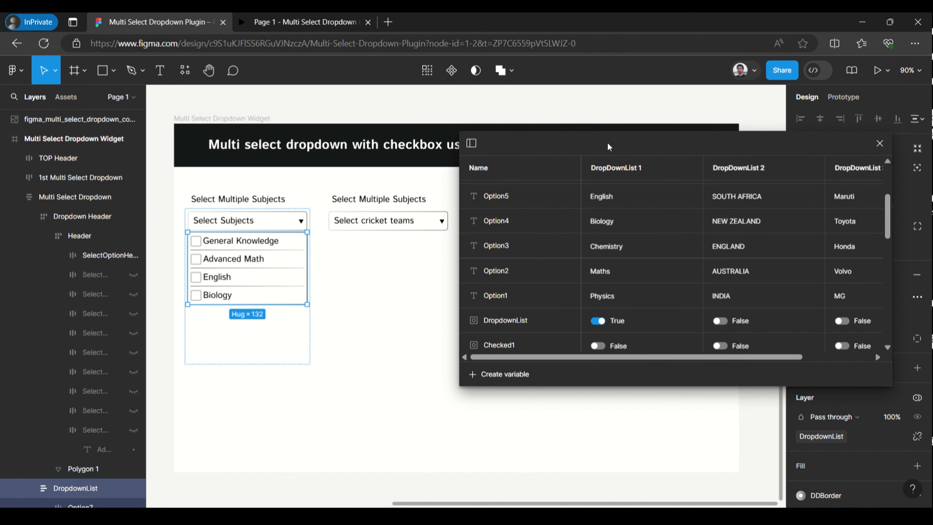
Turn off Clip content for the subjects DropdownList frame and select its Adv Eng option row.
left_click_drag(607, 142, 492, 161)
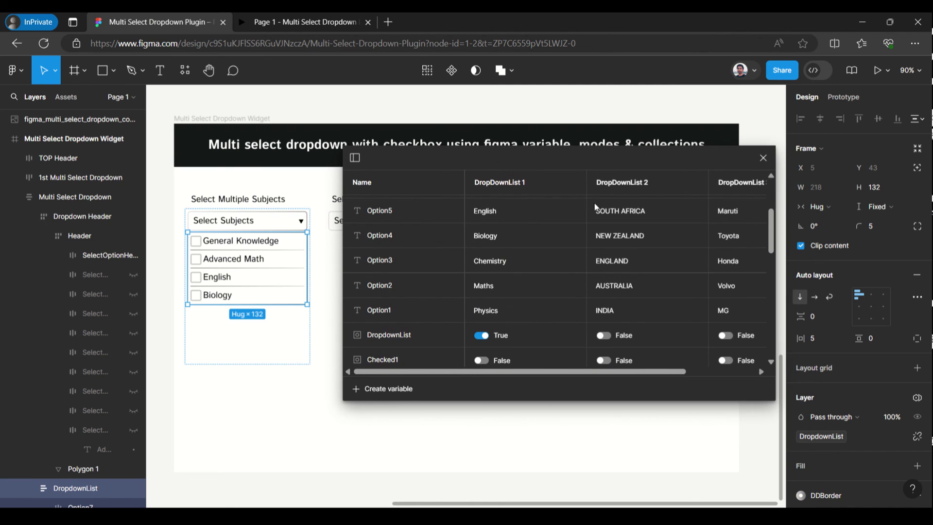
left_click(801, 247)
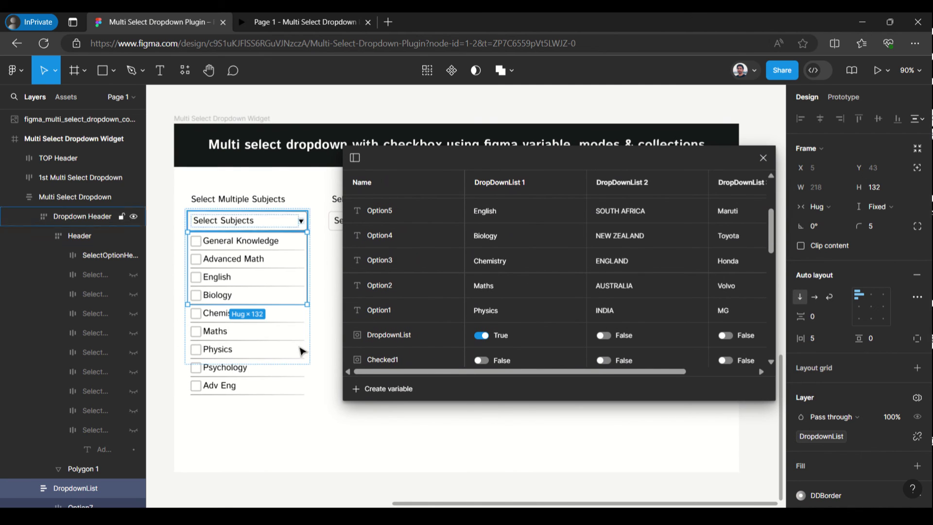
left_click(256, 385)
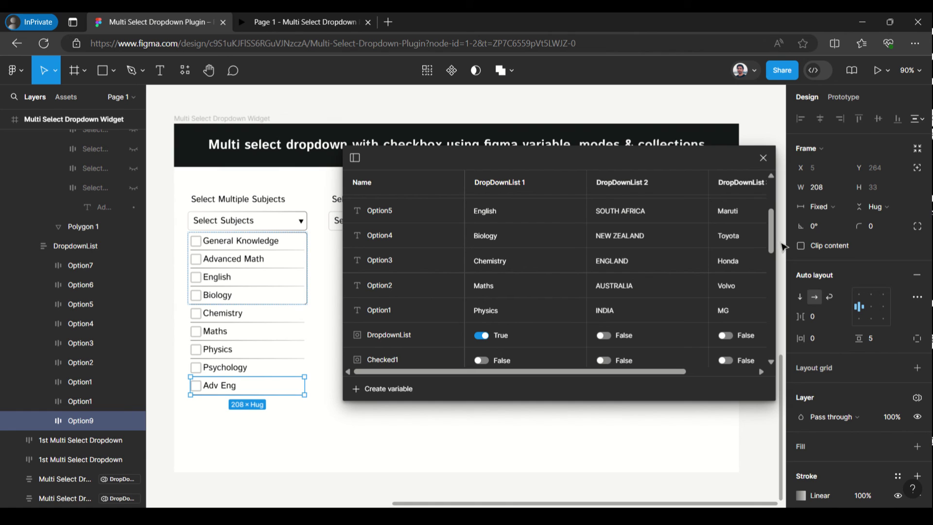
Examine the Select Title, option and DropdownList variable values across all three DropDownList modes, then close the variables table.
left_click_drag(771, 231, 771, 250)
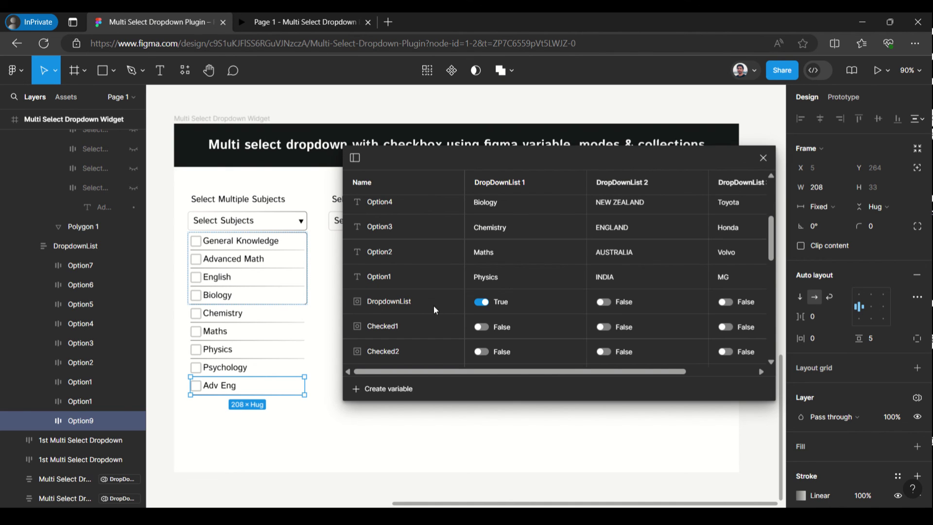
scroll(527, 297, "up", 3)
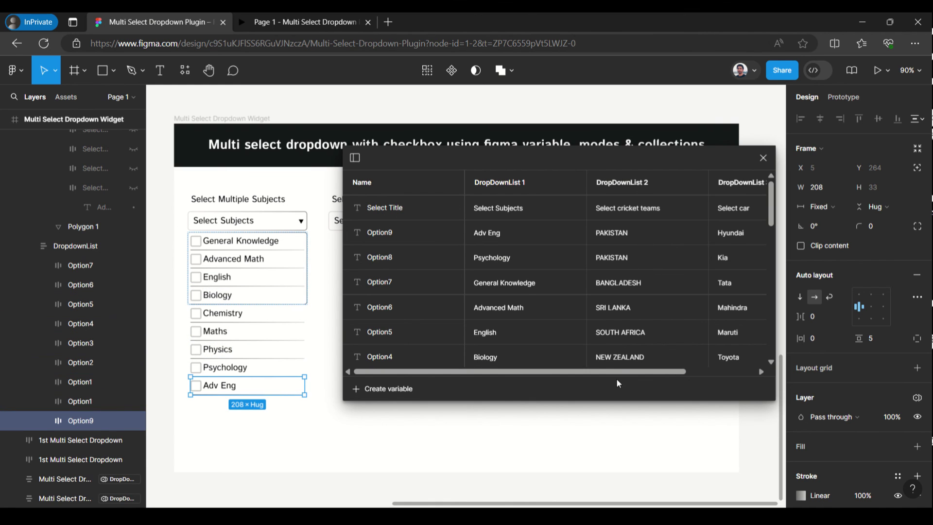
scroll(617, 373, "right", 3)
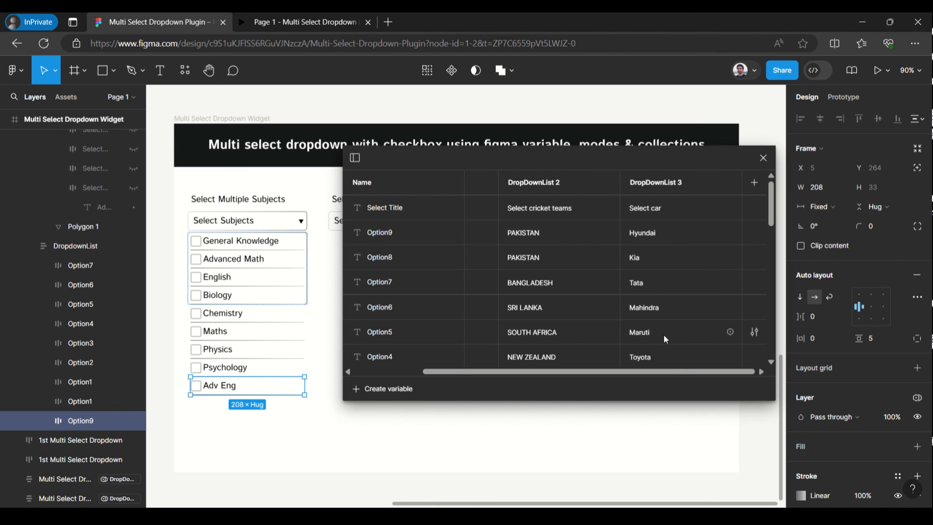
scroll(667, 378, "left", 3)
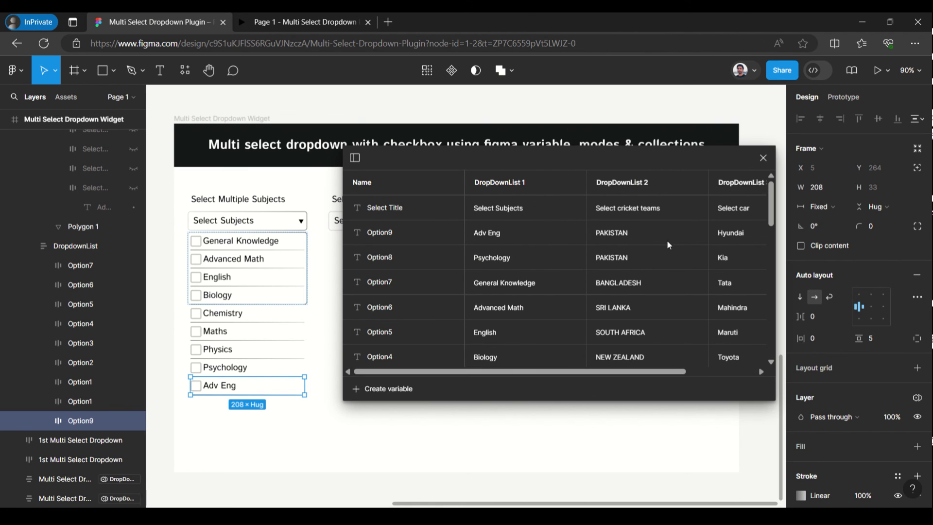
left_click(762, 157)
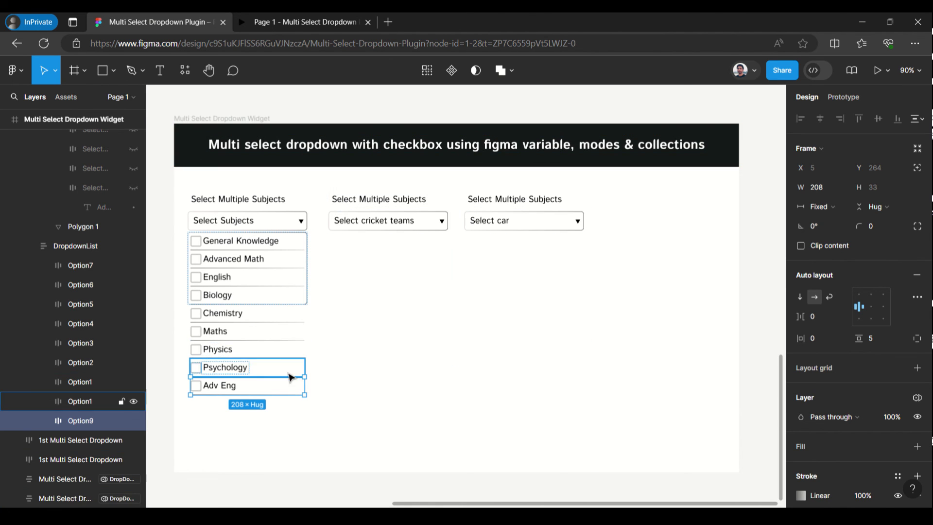
Turn on Clip content for the subjects DropdownList frame and deselect it.
left_click(309, 297)
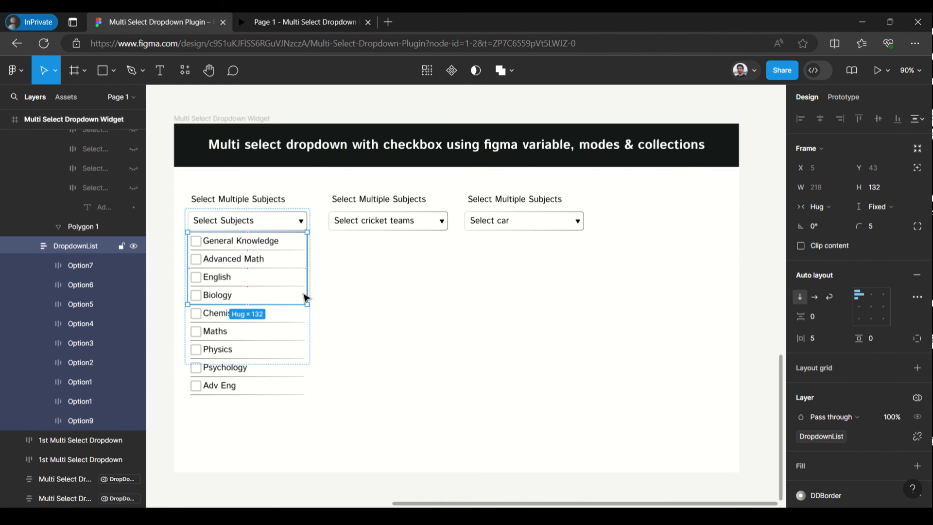
left_click(801, 246)
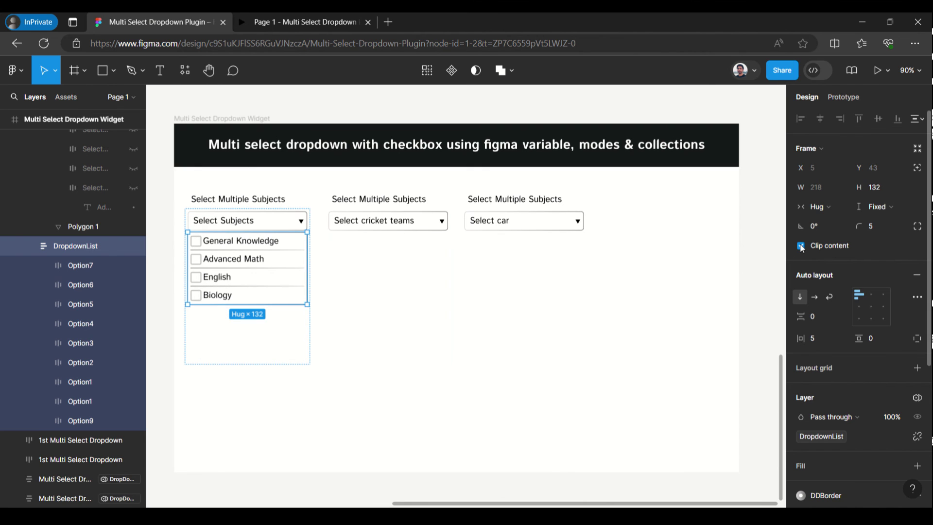
left_click(748, 171)
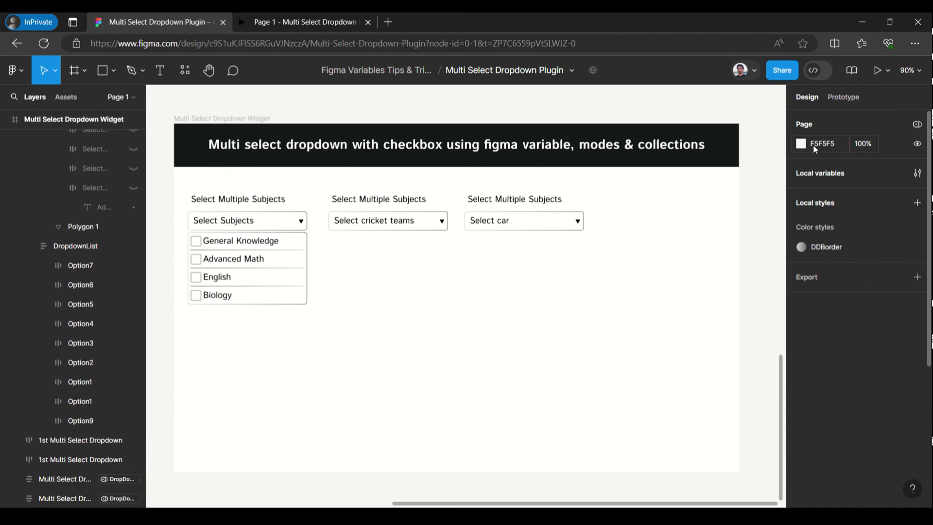
Set the DropdownList variable to False in the DropDownList 1 mode and close the local variables.
left_click(806, 174)
scroll(557, 318, "down", 3)
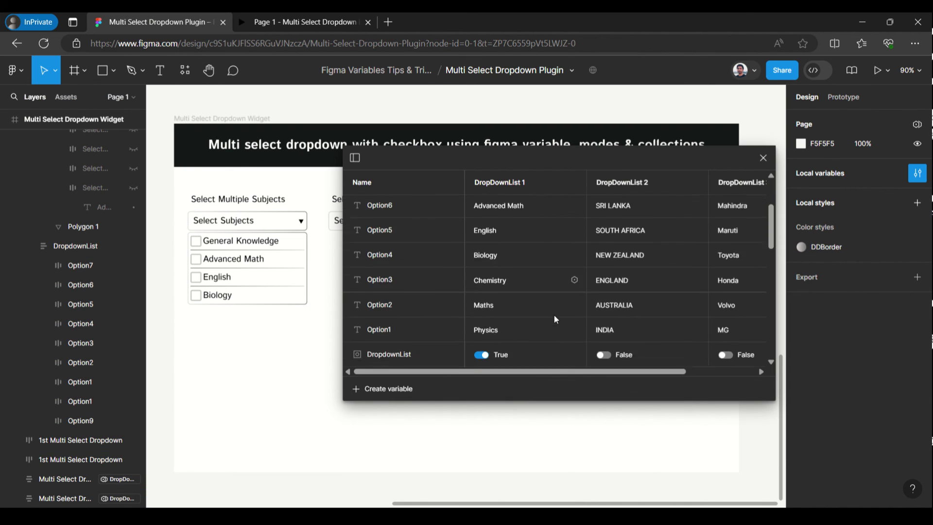
scroll(556, 319, "down", 1)
left_click(481, 335)
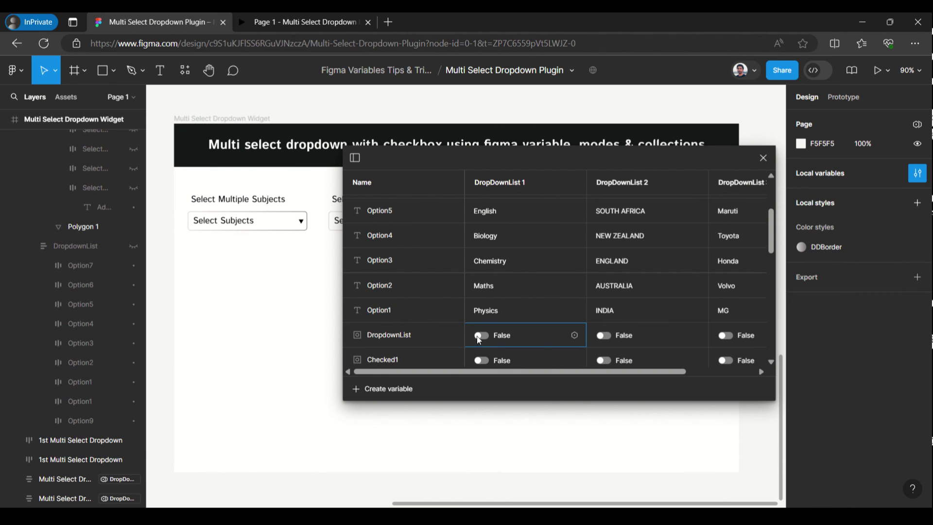
left_click(763, 158)
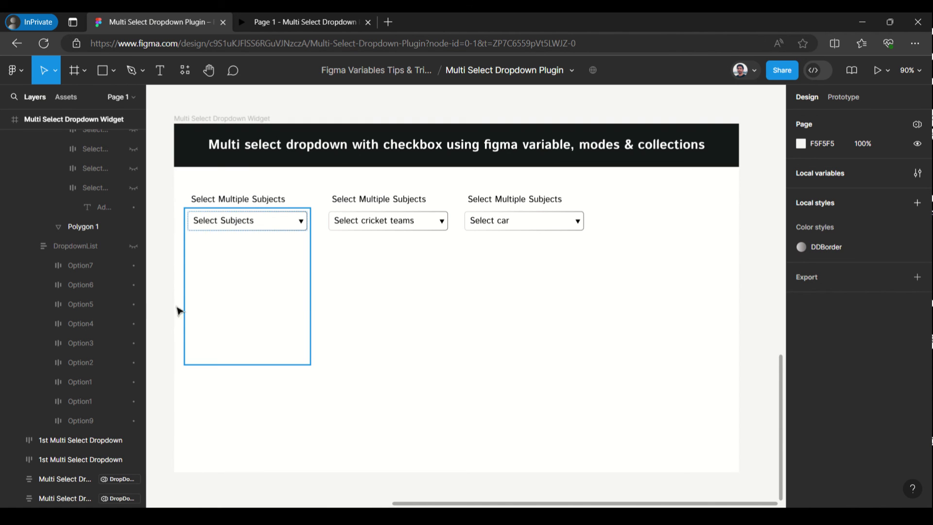
scroll(123, 293, "up", 5)
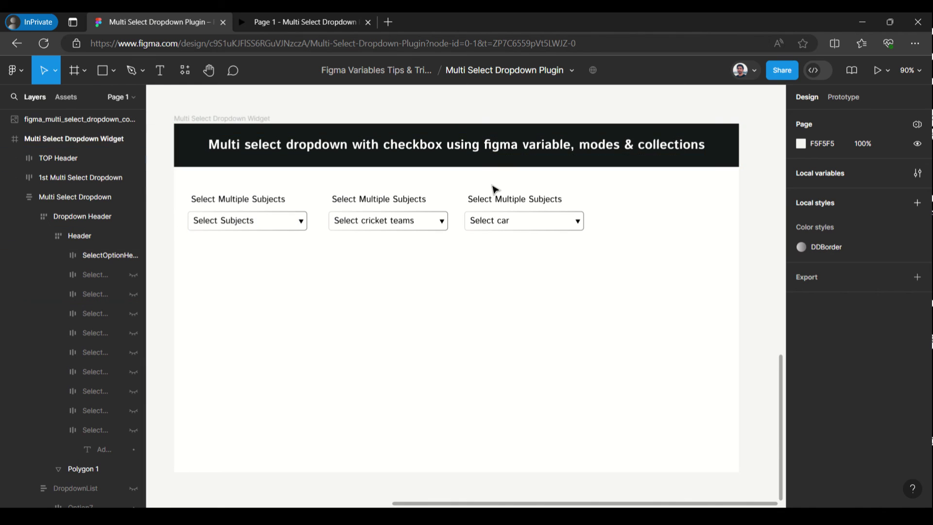